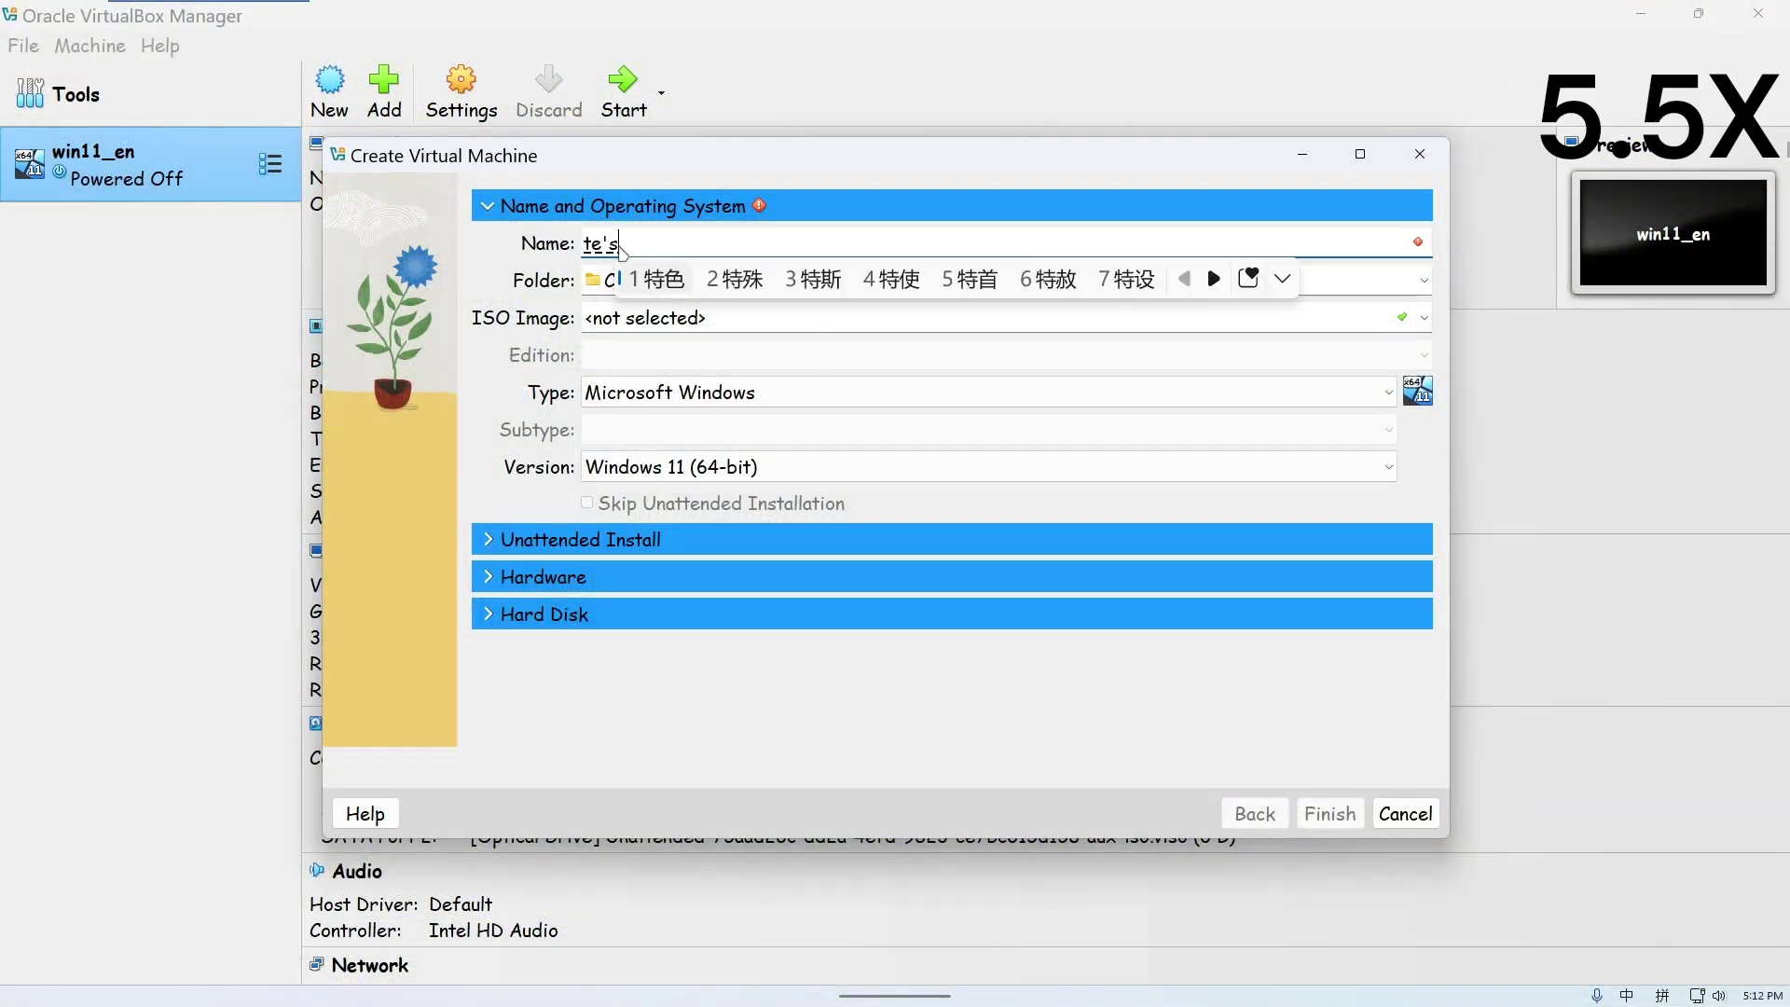
Finish creating the test VM and raise its processor count to 4
left_click(1324, 815)
key("ctrl+s")
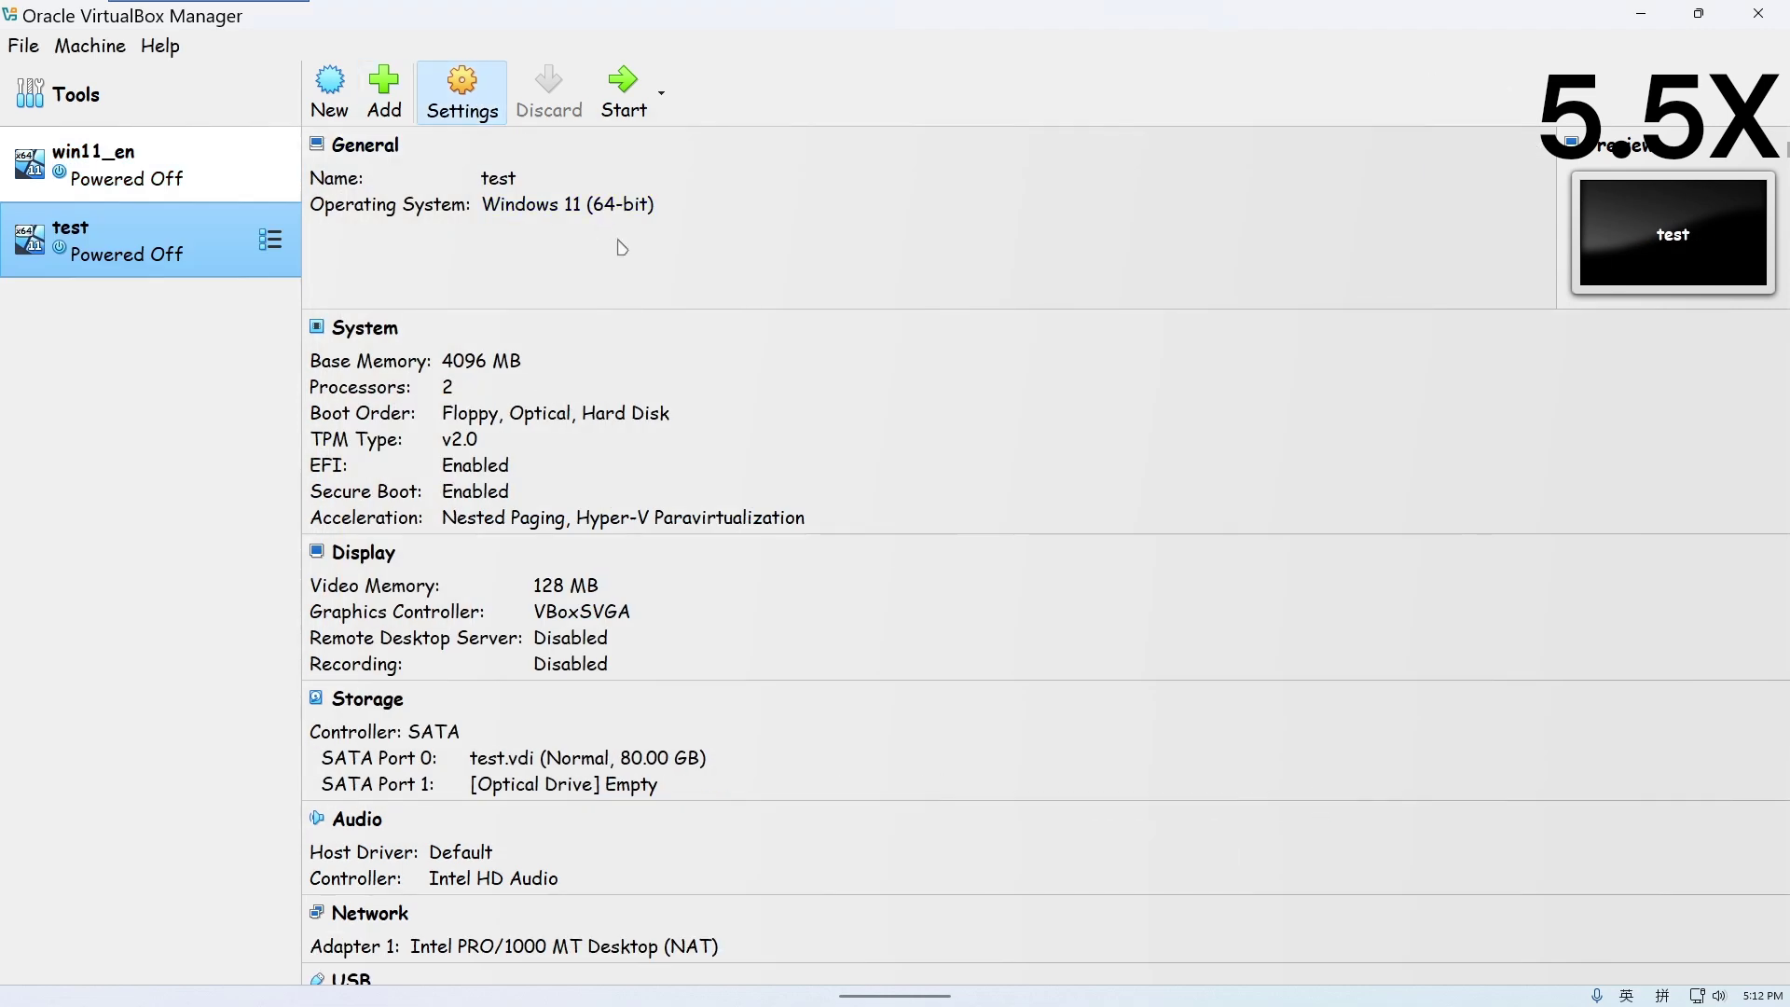
left_click(986, 585)
left_click(791, 347)
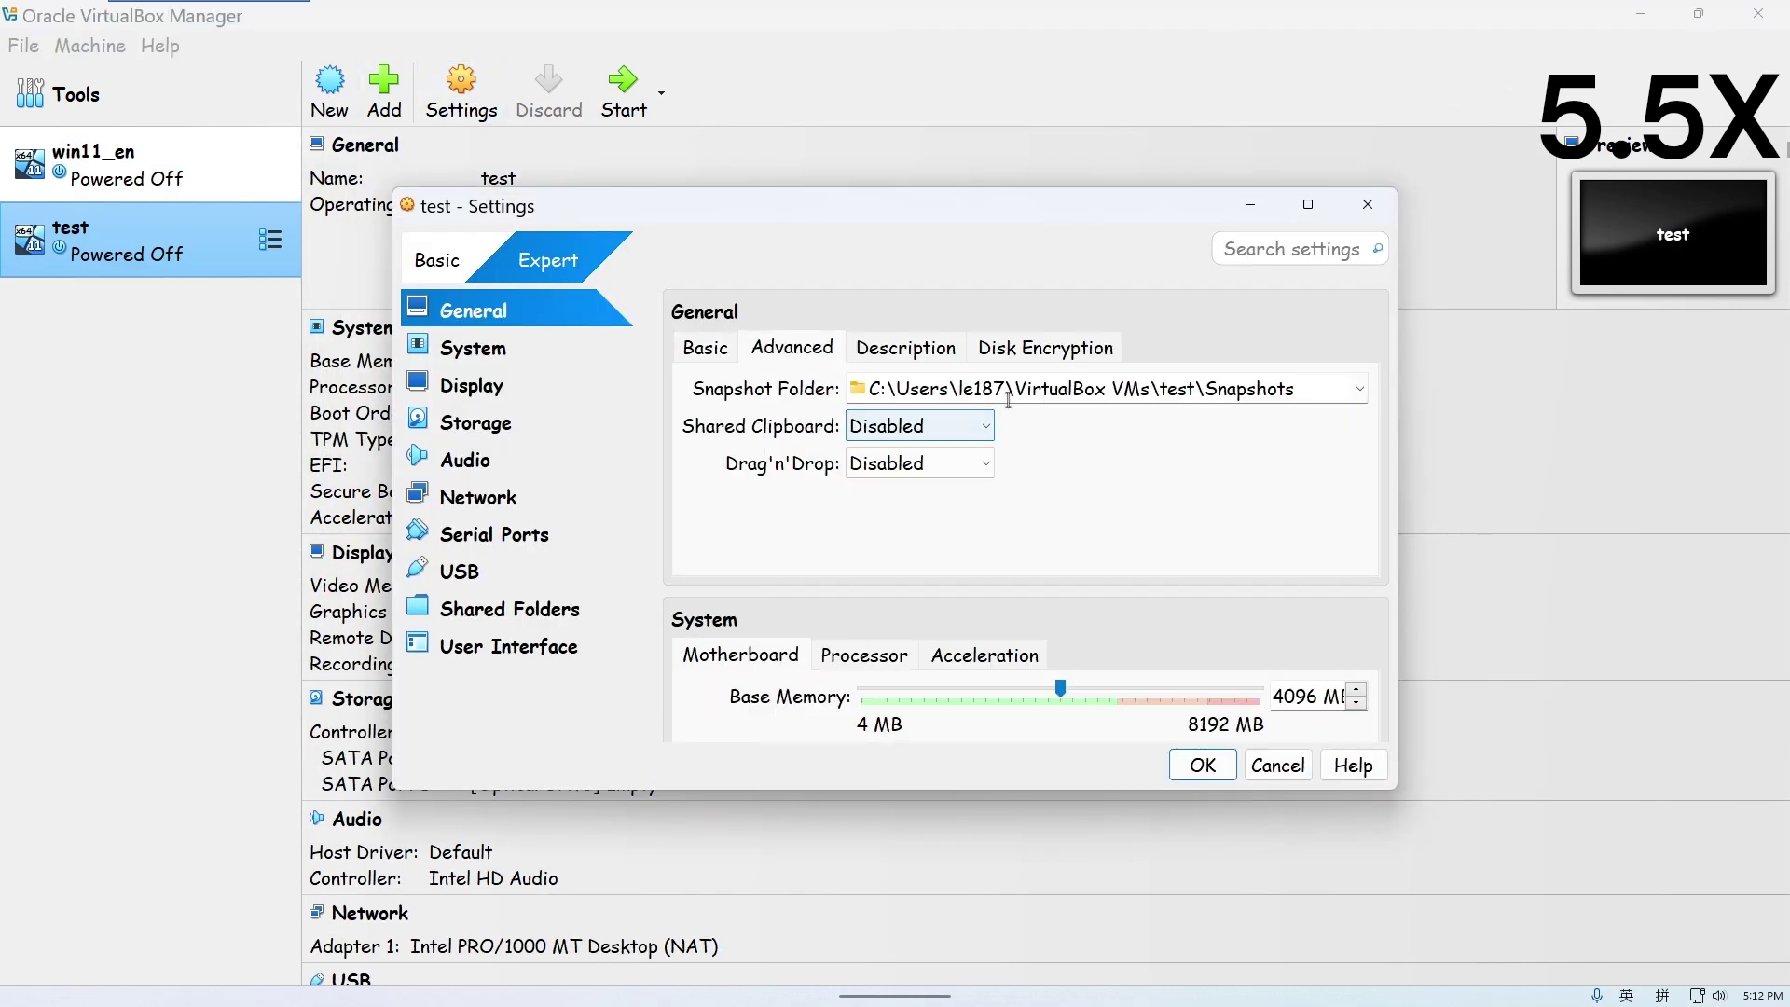
left_click(472, 348)
left_click(863, 347)
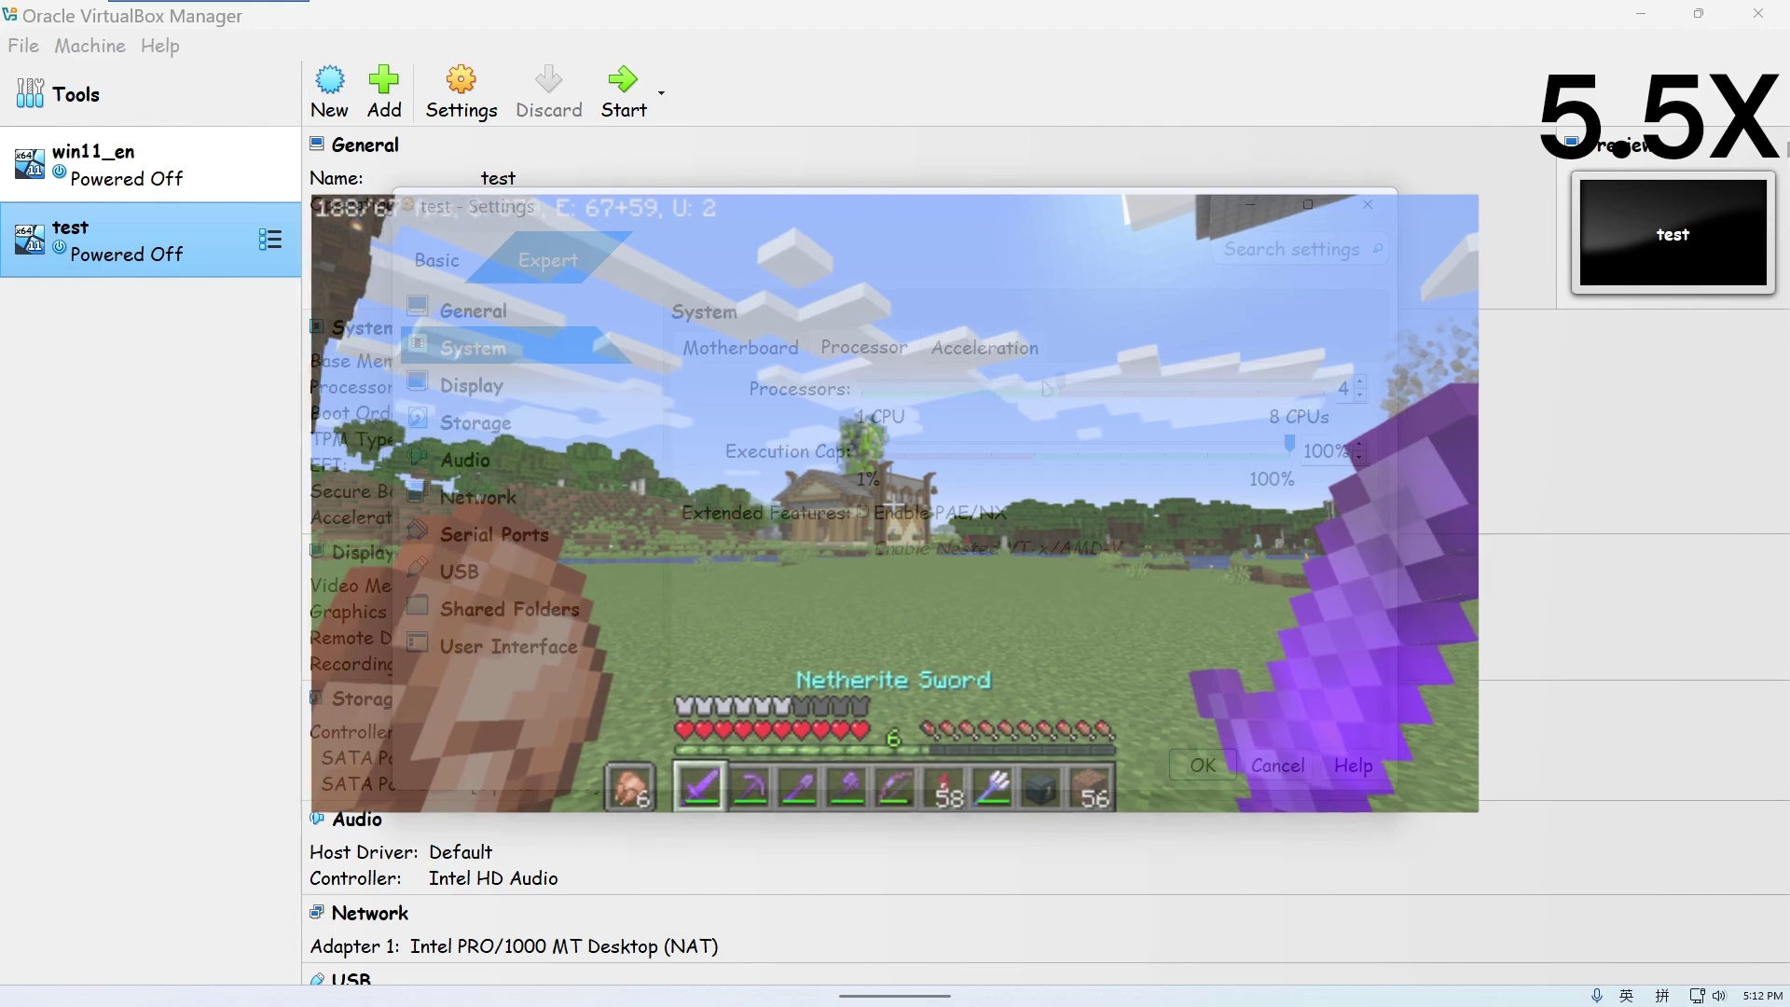
Enable 3D acceleration on the test VM, review the remaining settings pages, and save
left_click(471, 385)
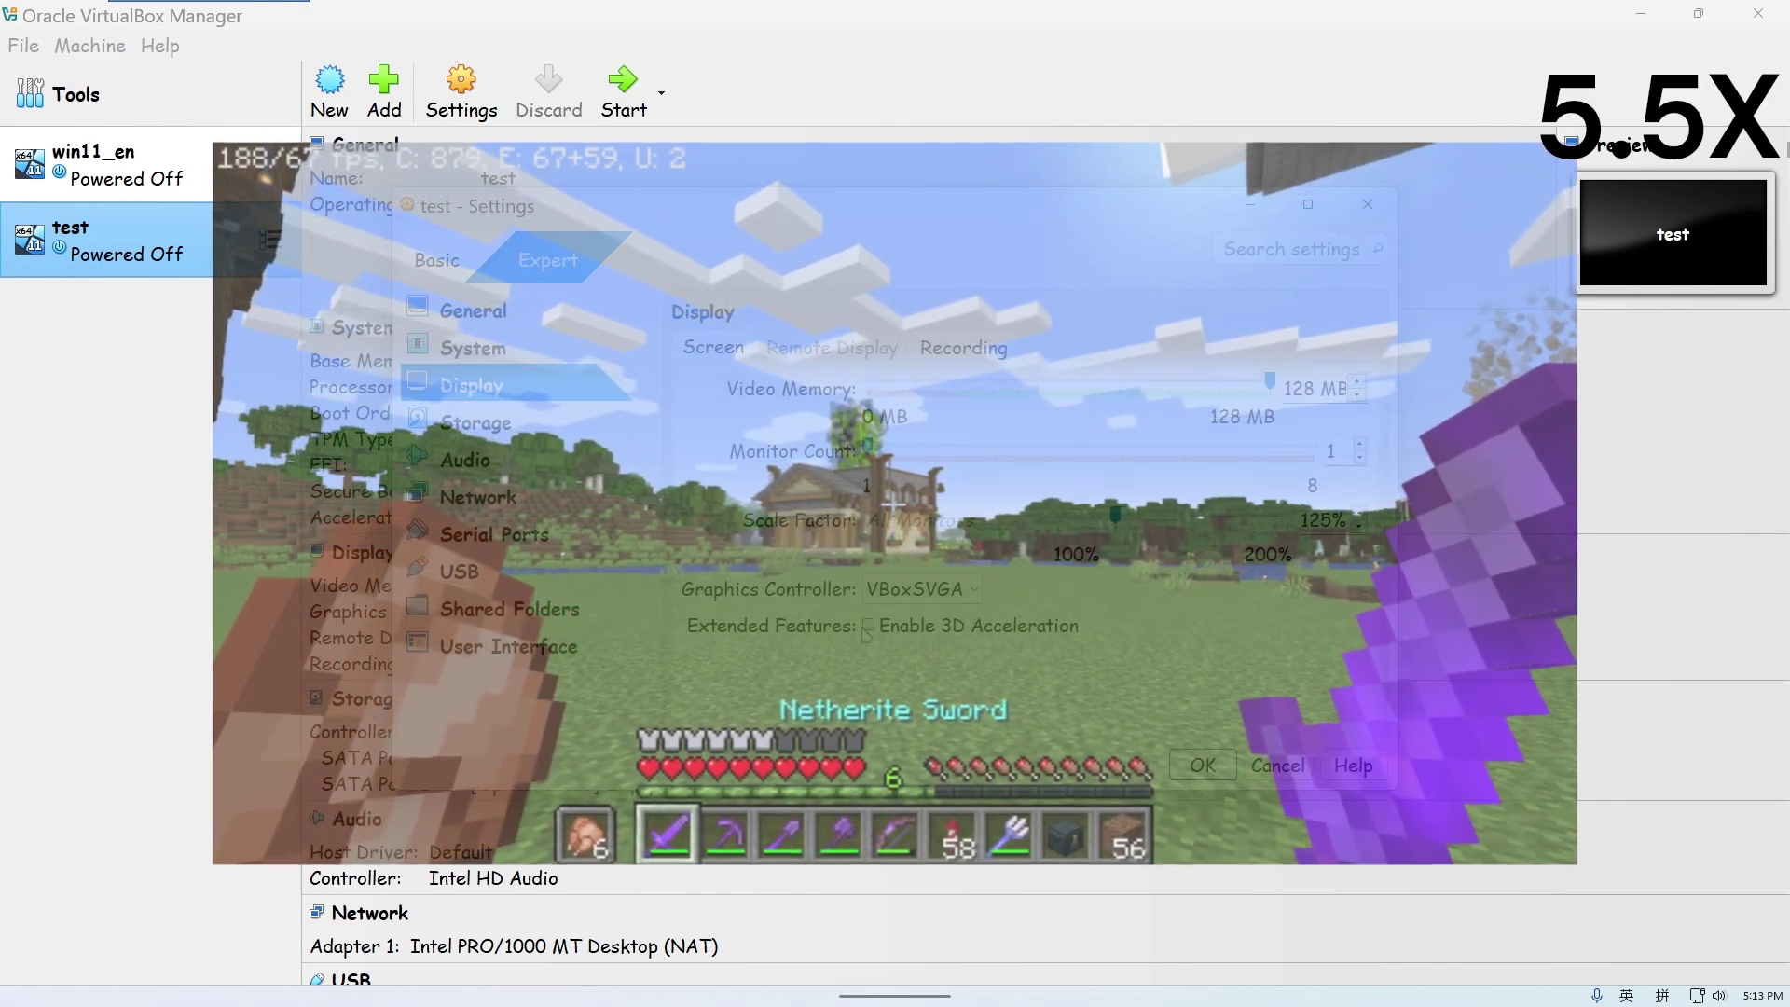
left_click(476, 423)
left_click(477, 496)
left_click(458, 571)
left_click(508, 646)
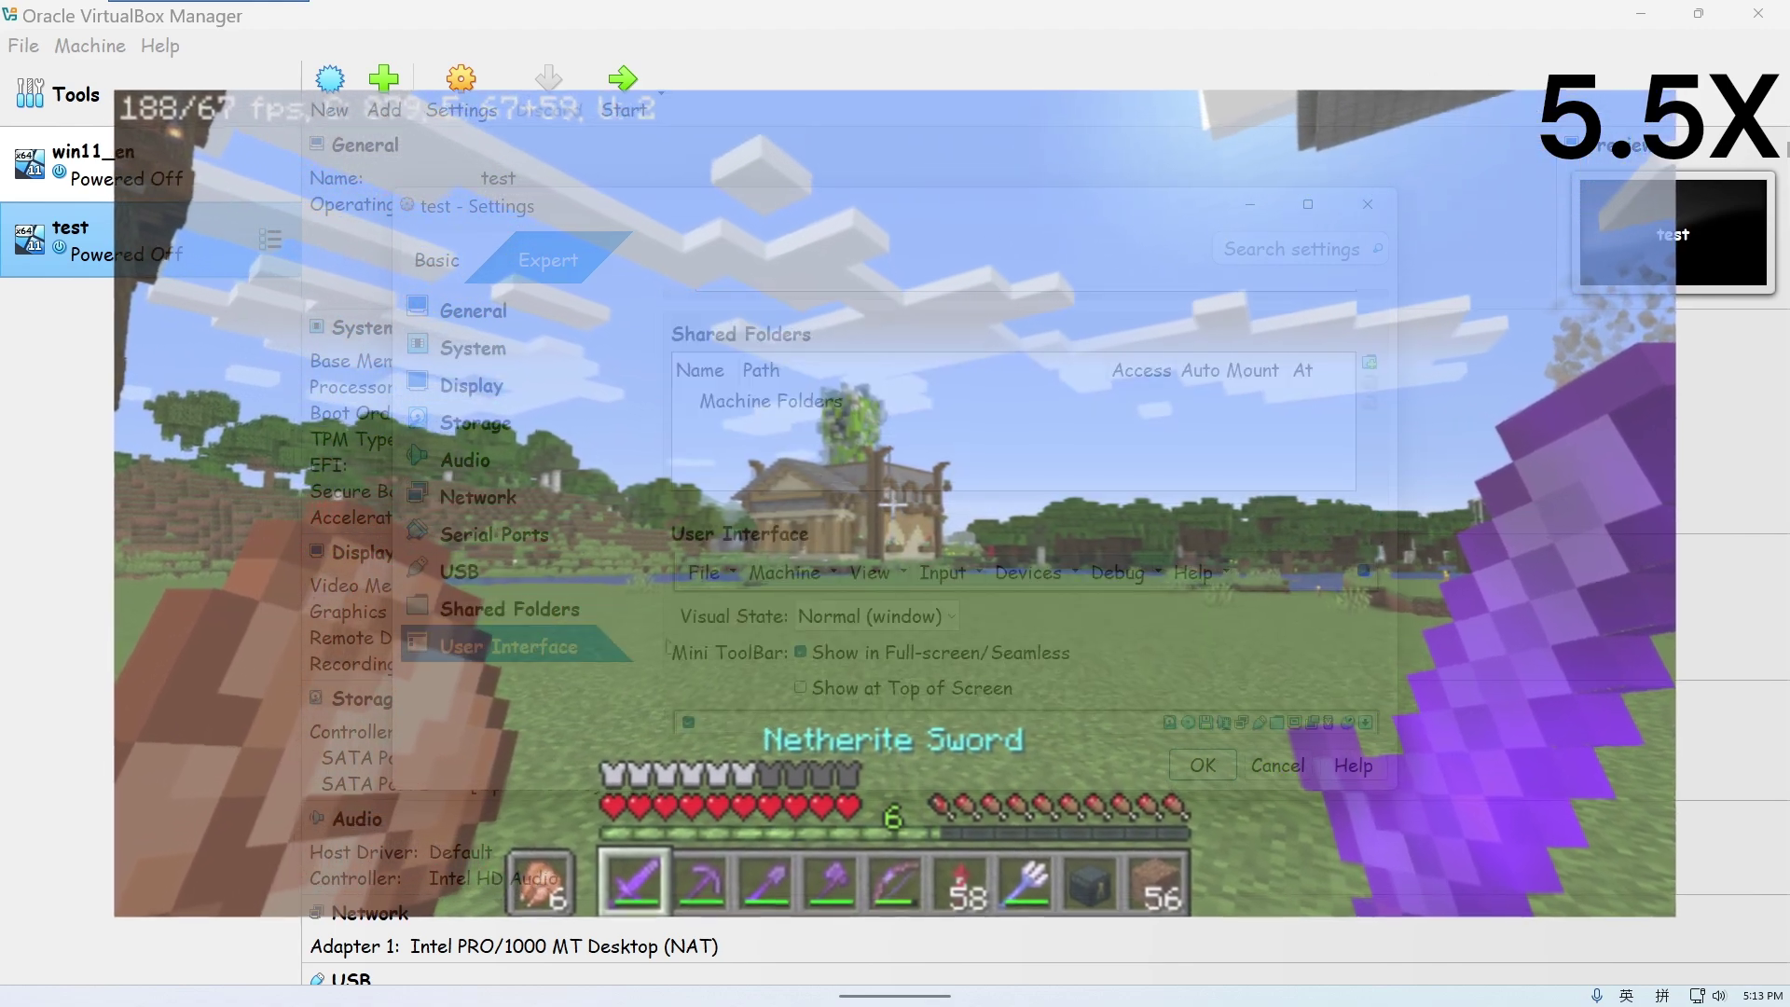
left_click(475, 422)
left_click(473, 348)
left_click(985, 347)
left_click(740, 346)
left_click(1202, 767)
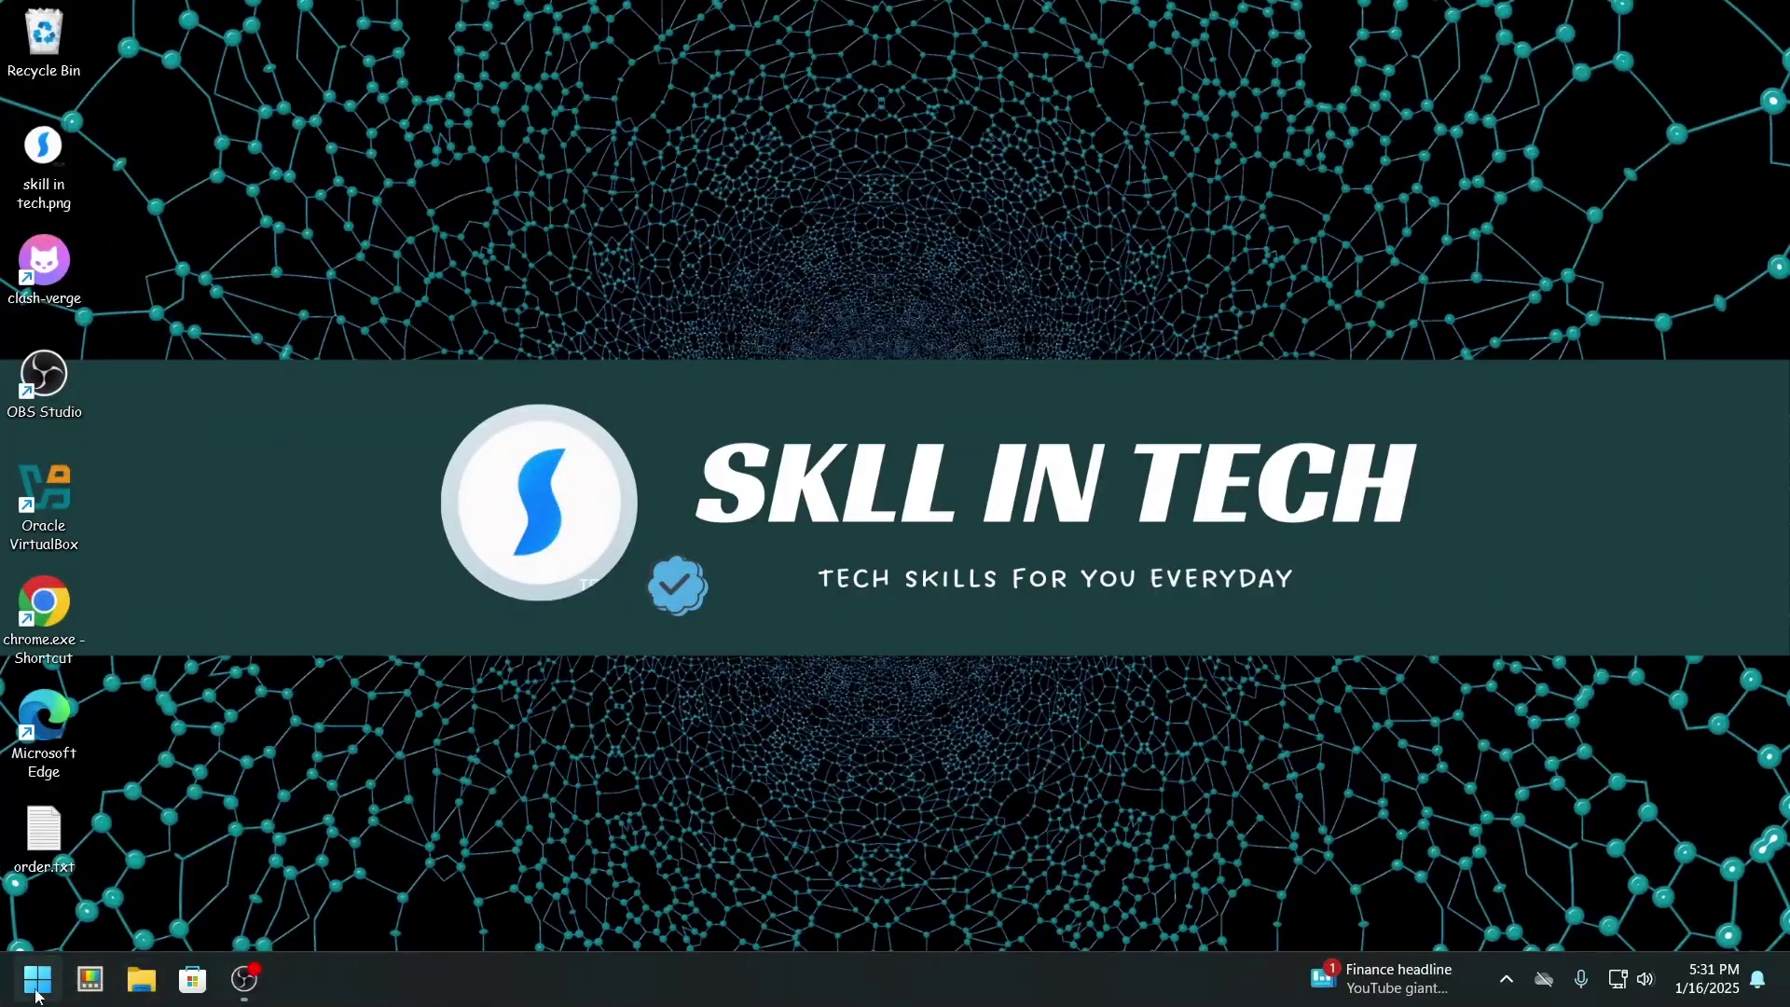
left_click(37, 981)
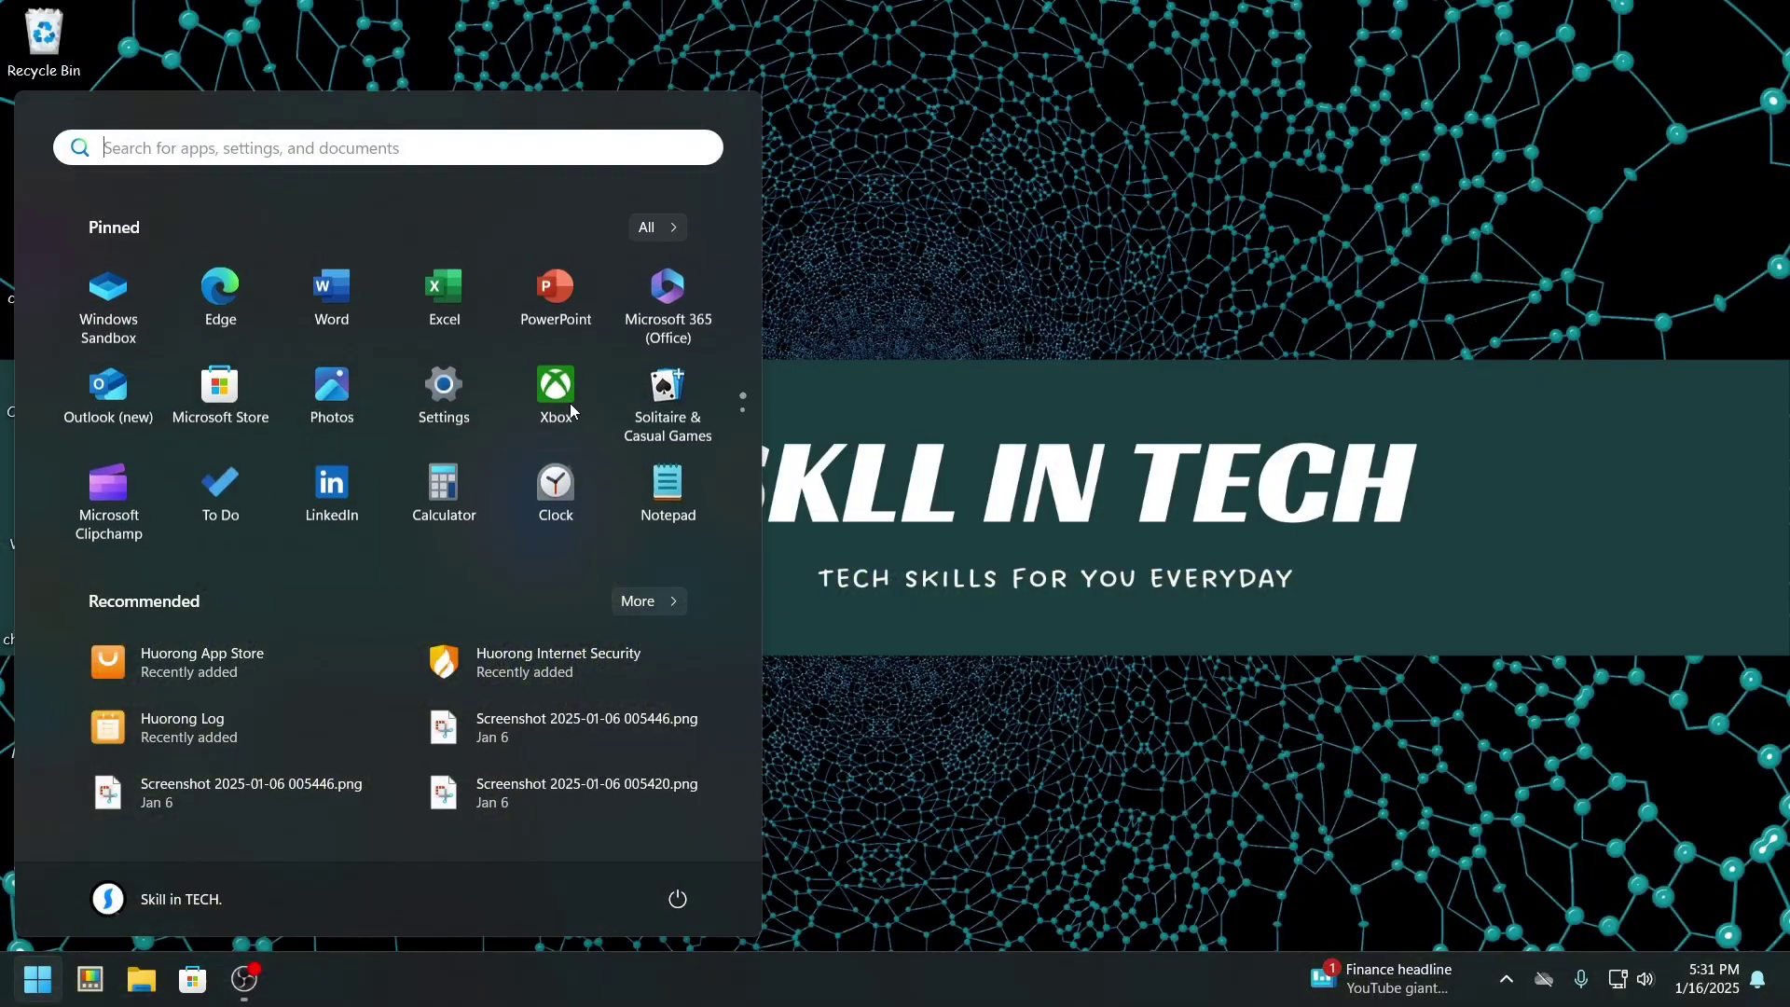
Launch Windows Sandbox from its pinned Start menu tile
left_click(1122, 337)
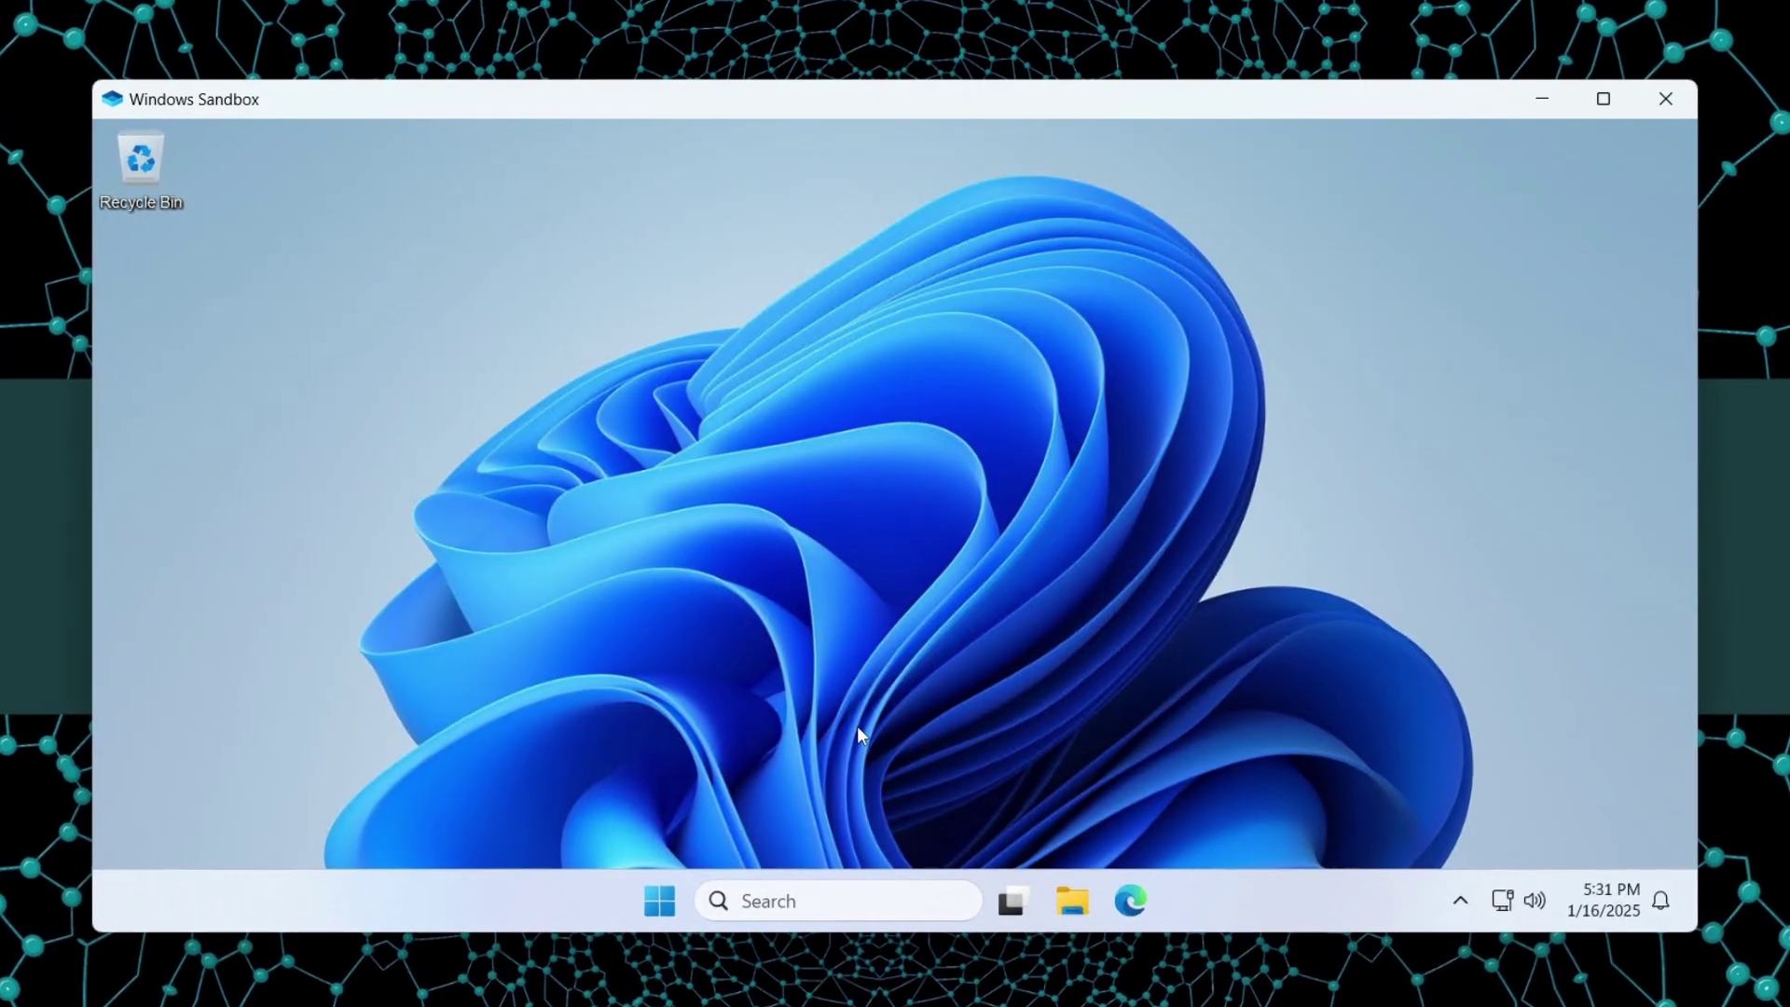
Open the sandbox's Settings maximized and go to System > About
key("super+i")
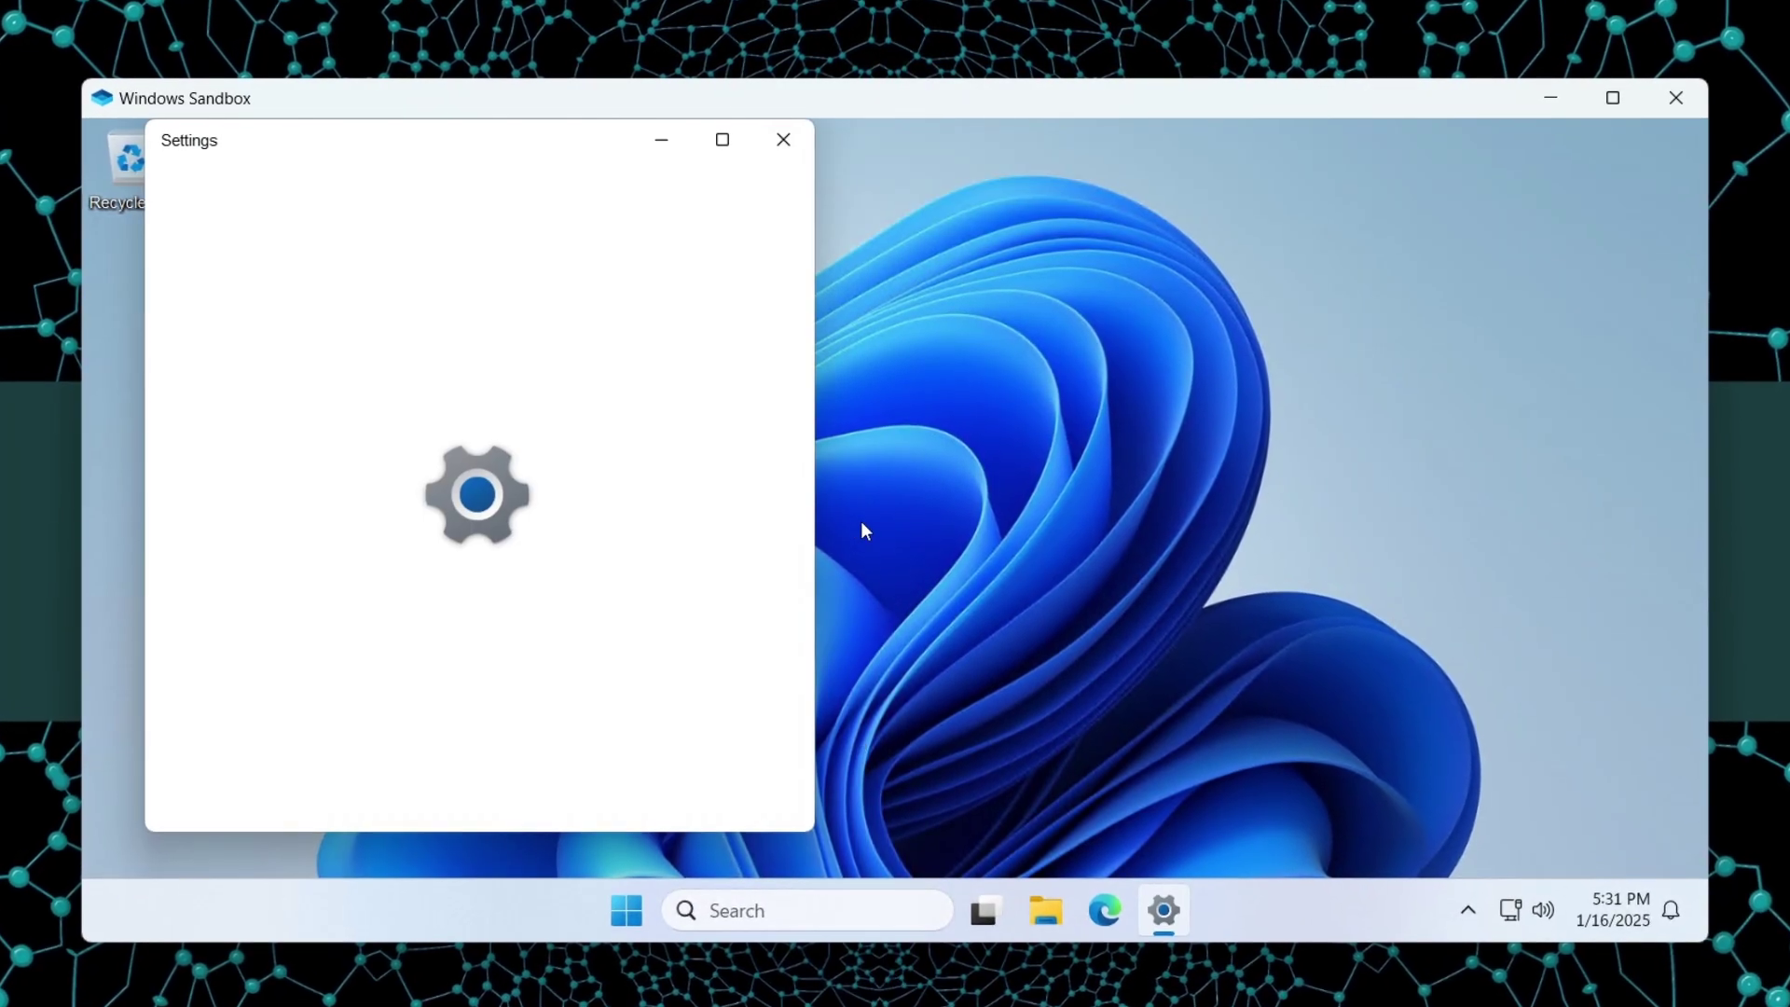
left_click(722, 140)
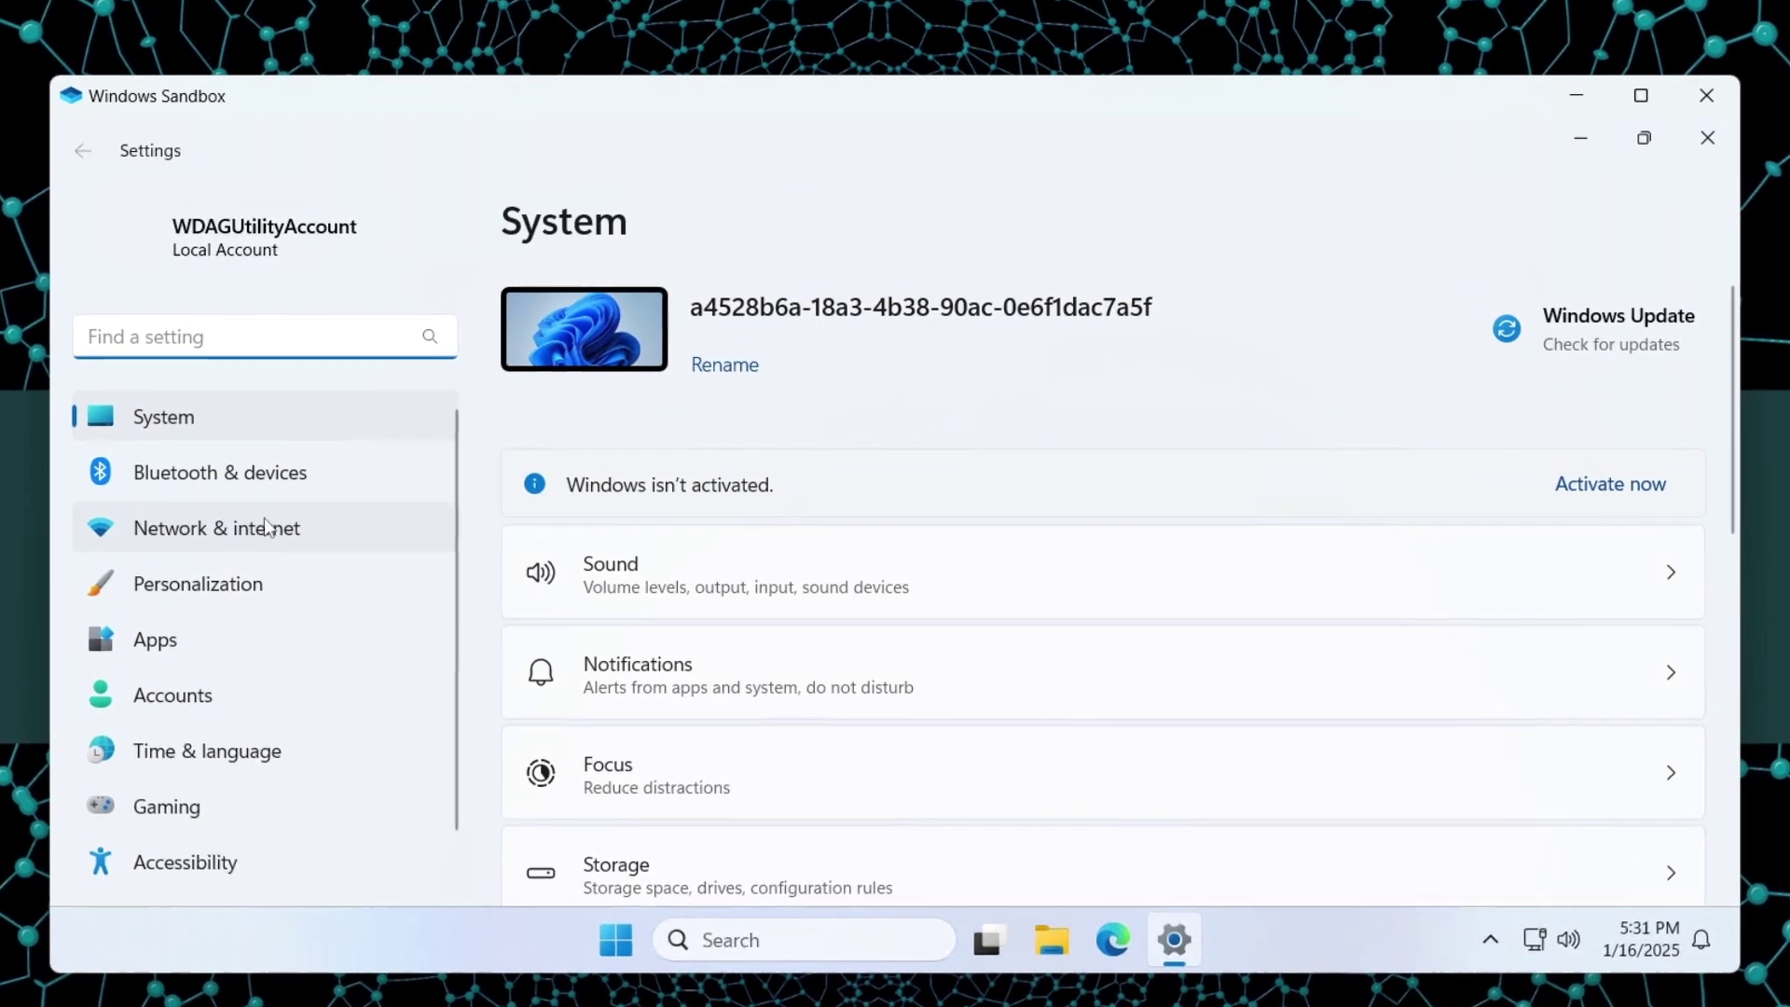
scroll(941, 555, "down", 7)
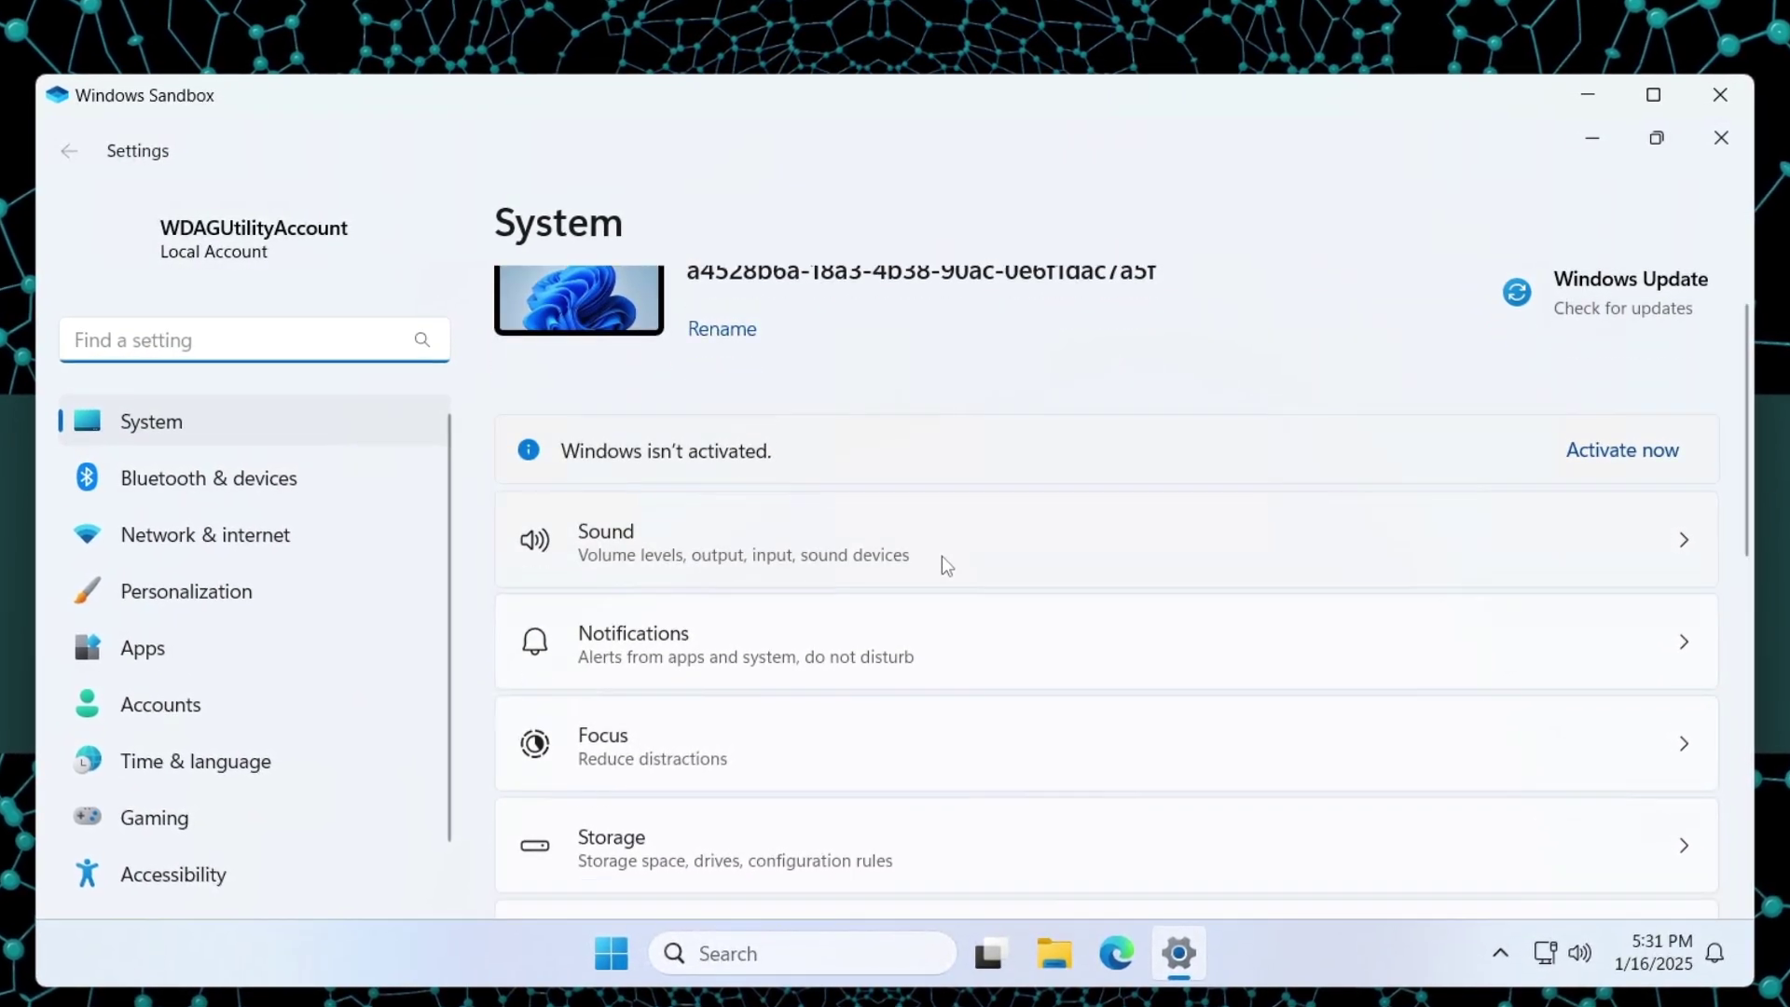
scroll(963, 836, "down", 2)
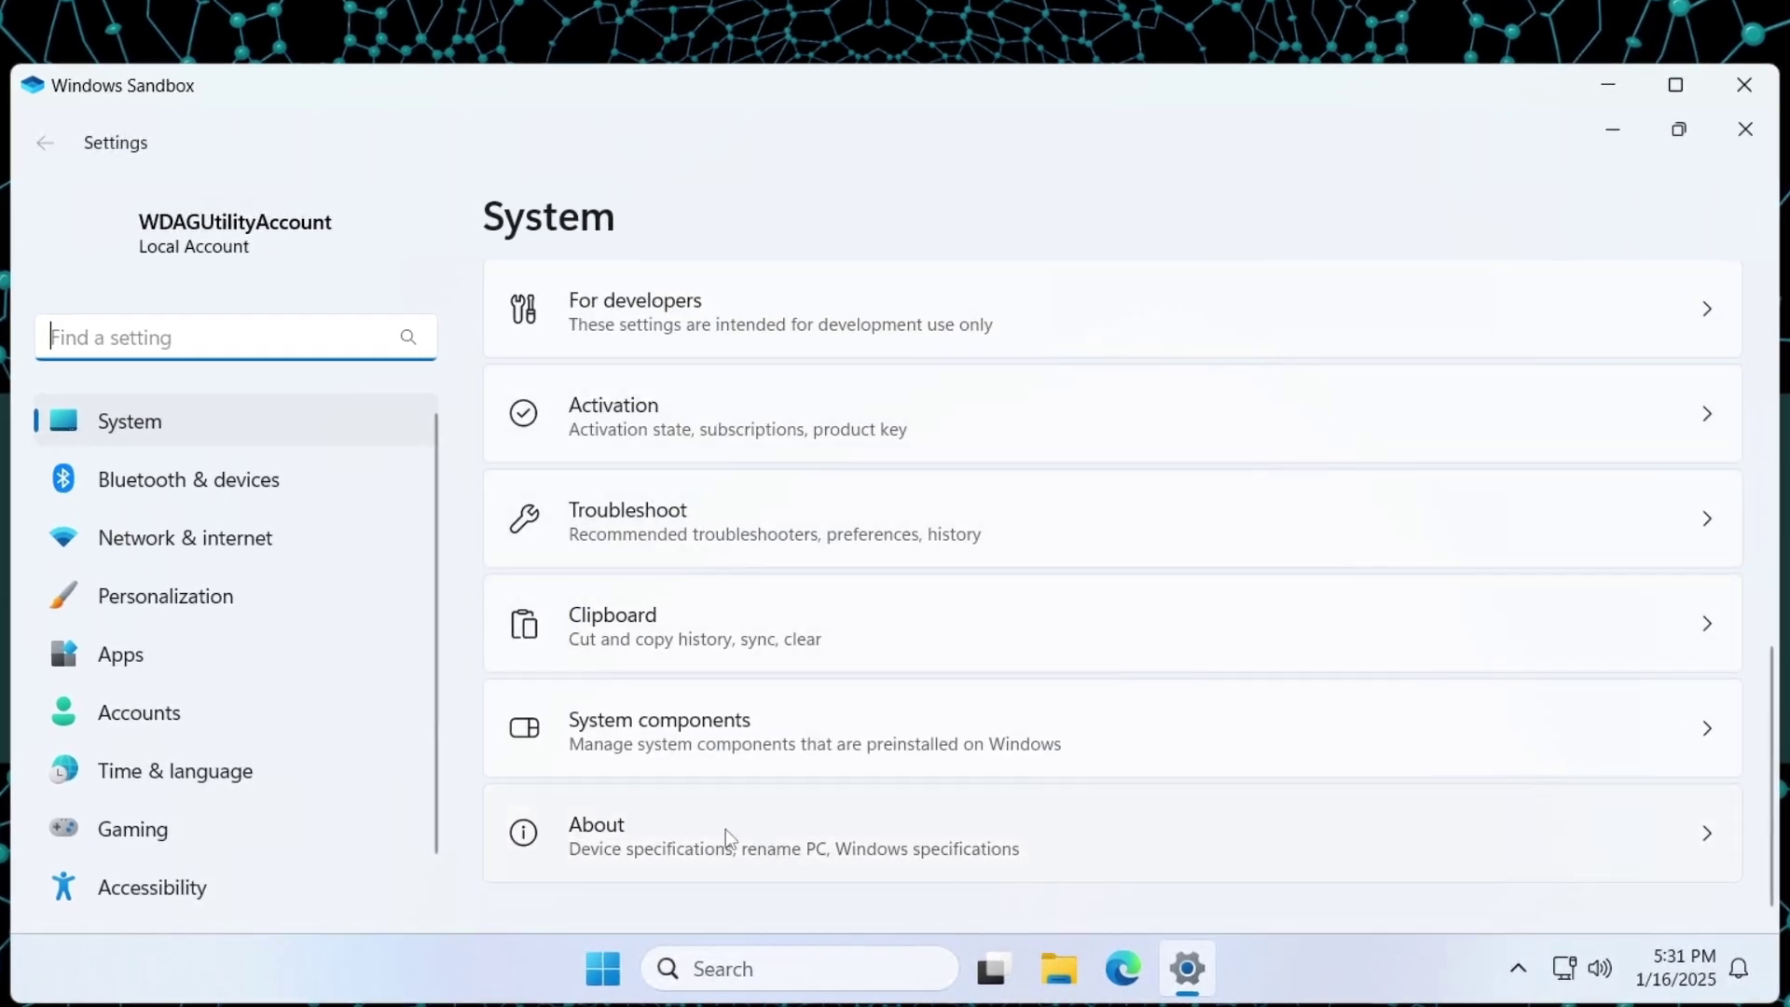
left_click(726, 832)
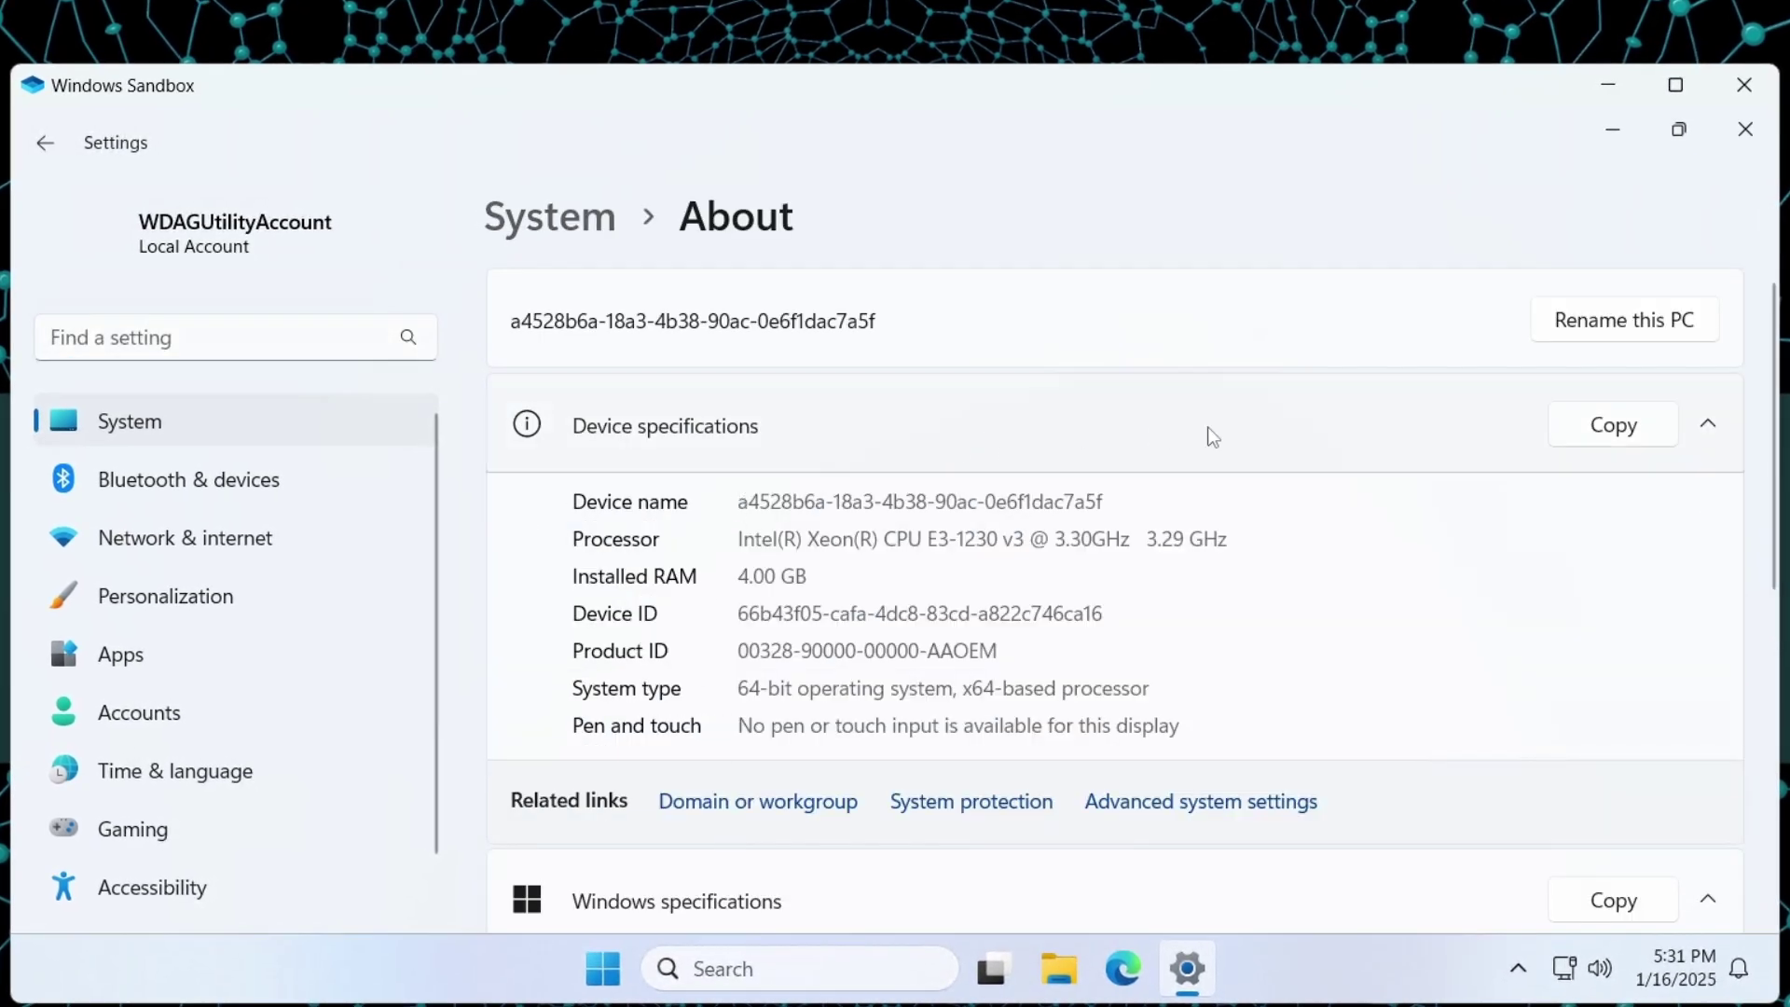
Highlight the Windows 11 Enterprise edition and 22H2 version values, then close Settings
scroll(1206, 431, "down", 2)
scroll(697, 583, "down", 2)
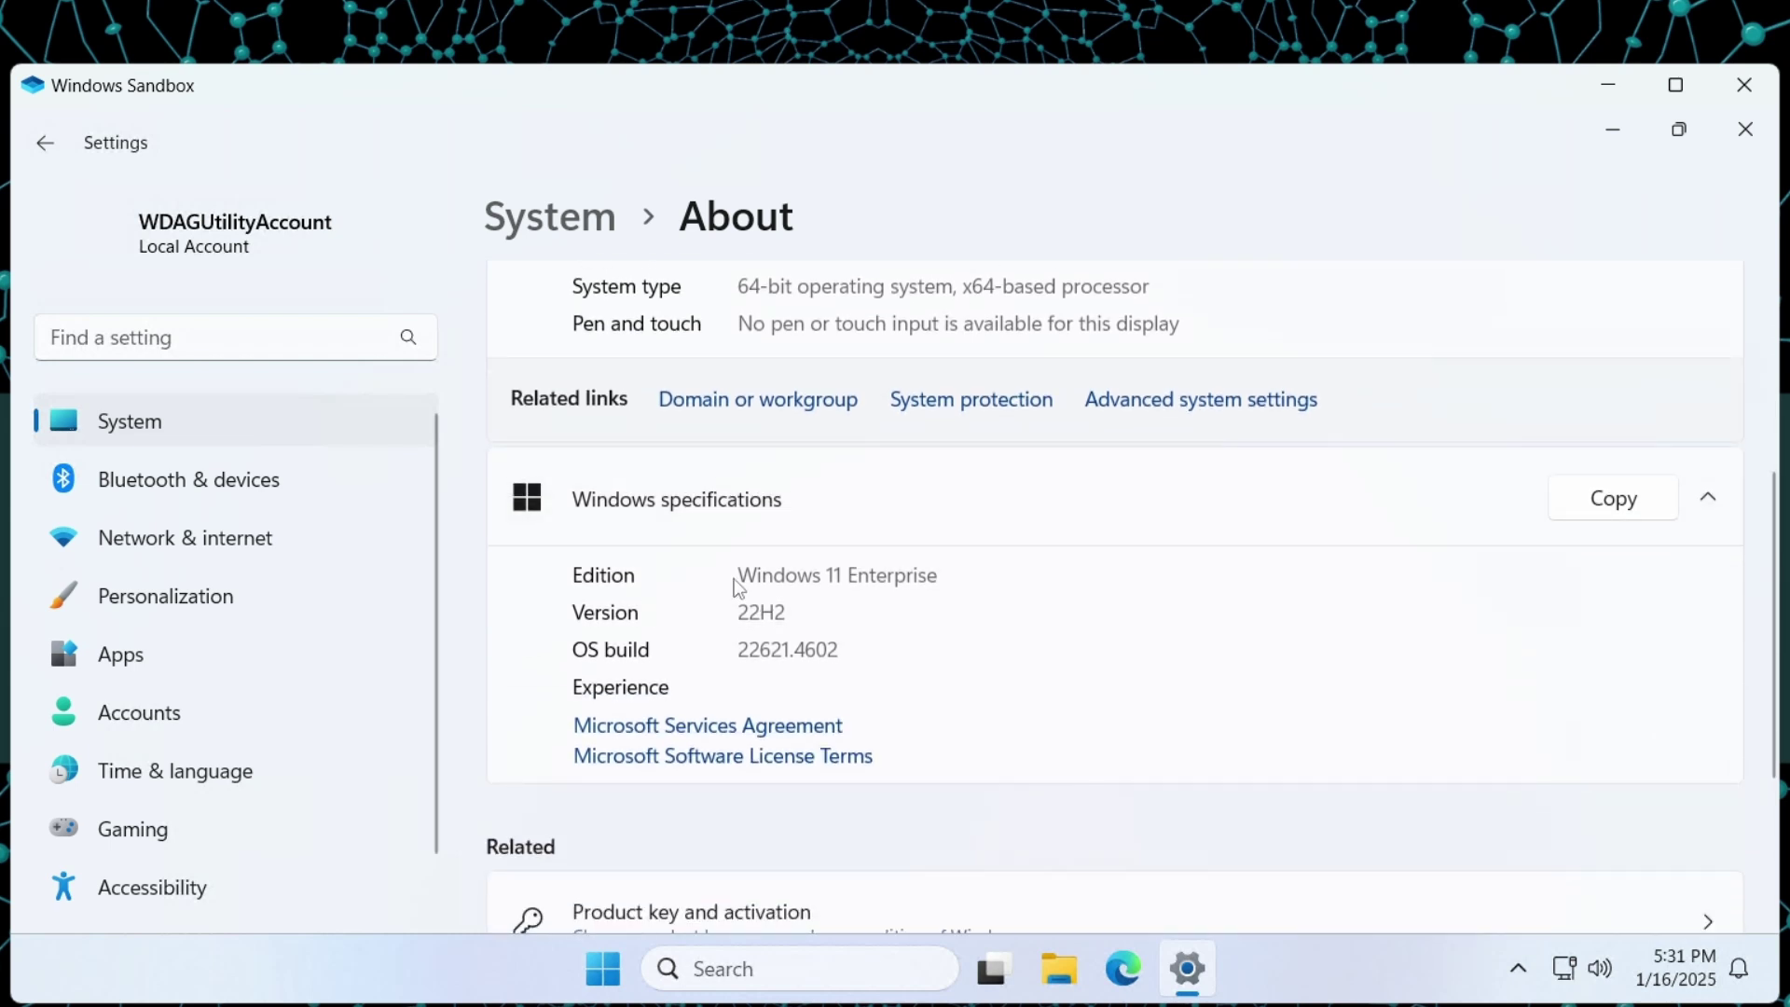
left_click_drag(820, 575, 937, 575)
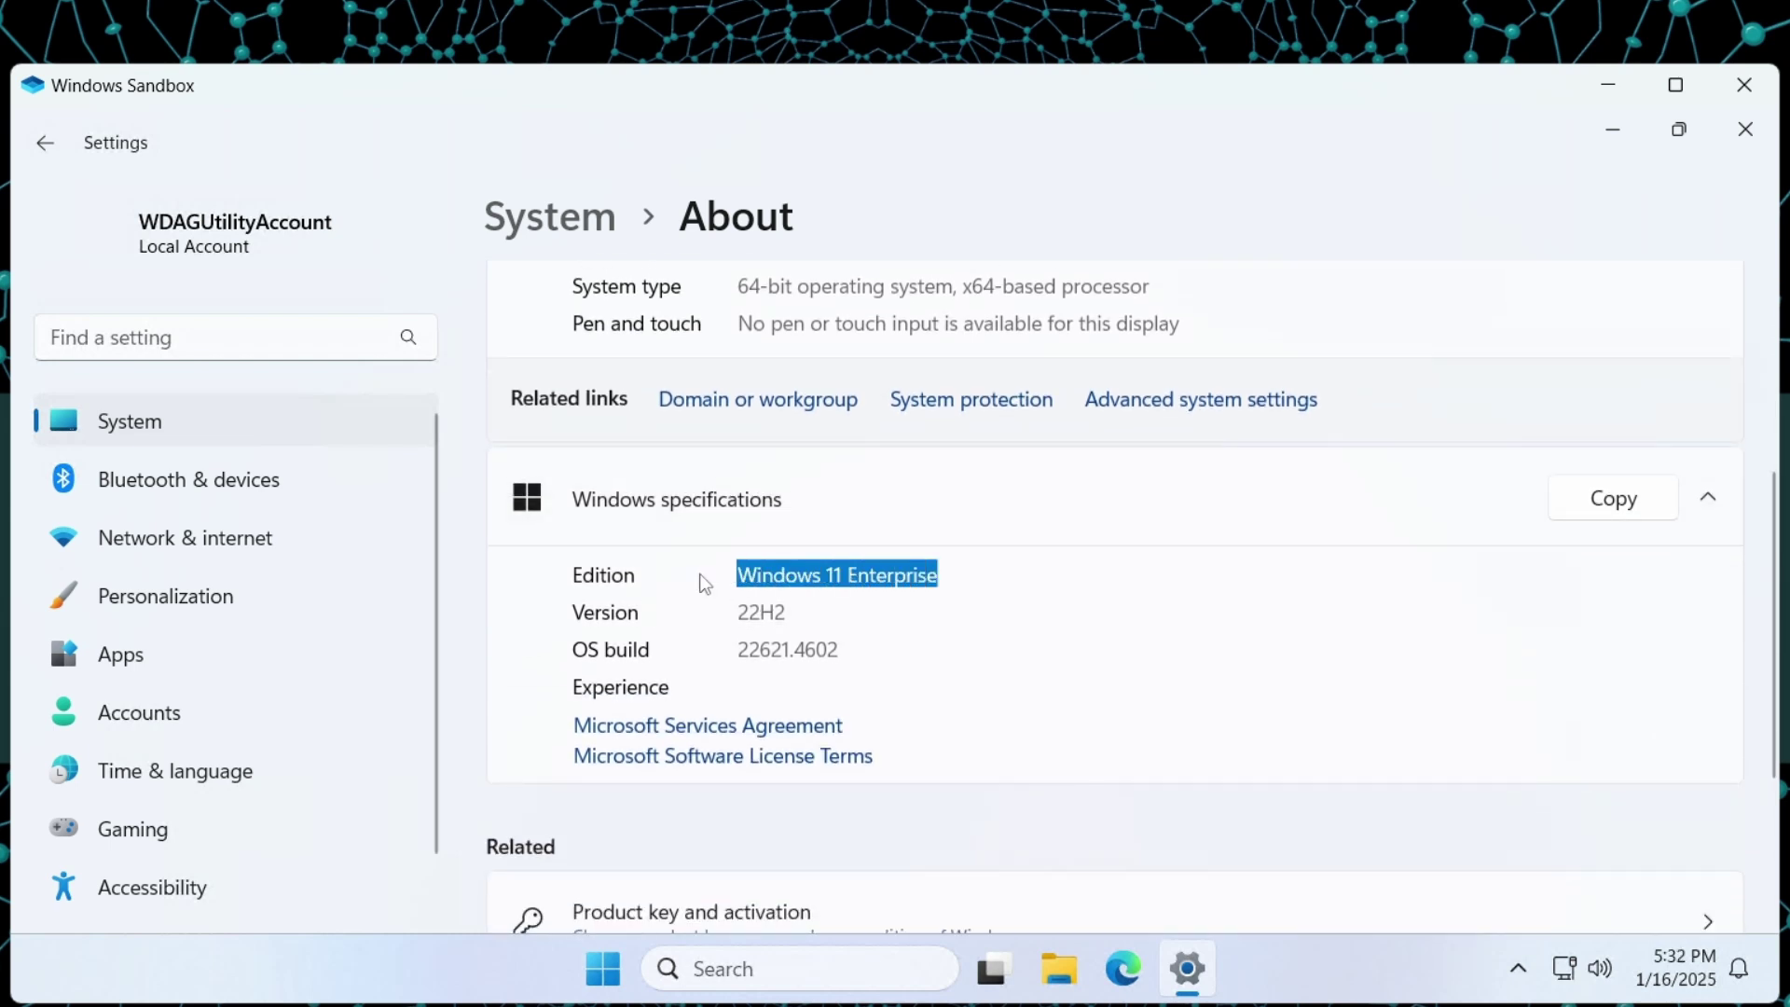
left_click_drag(737, 612, 830, 631)
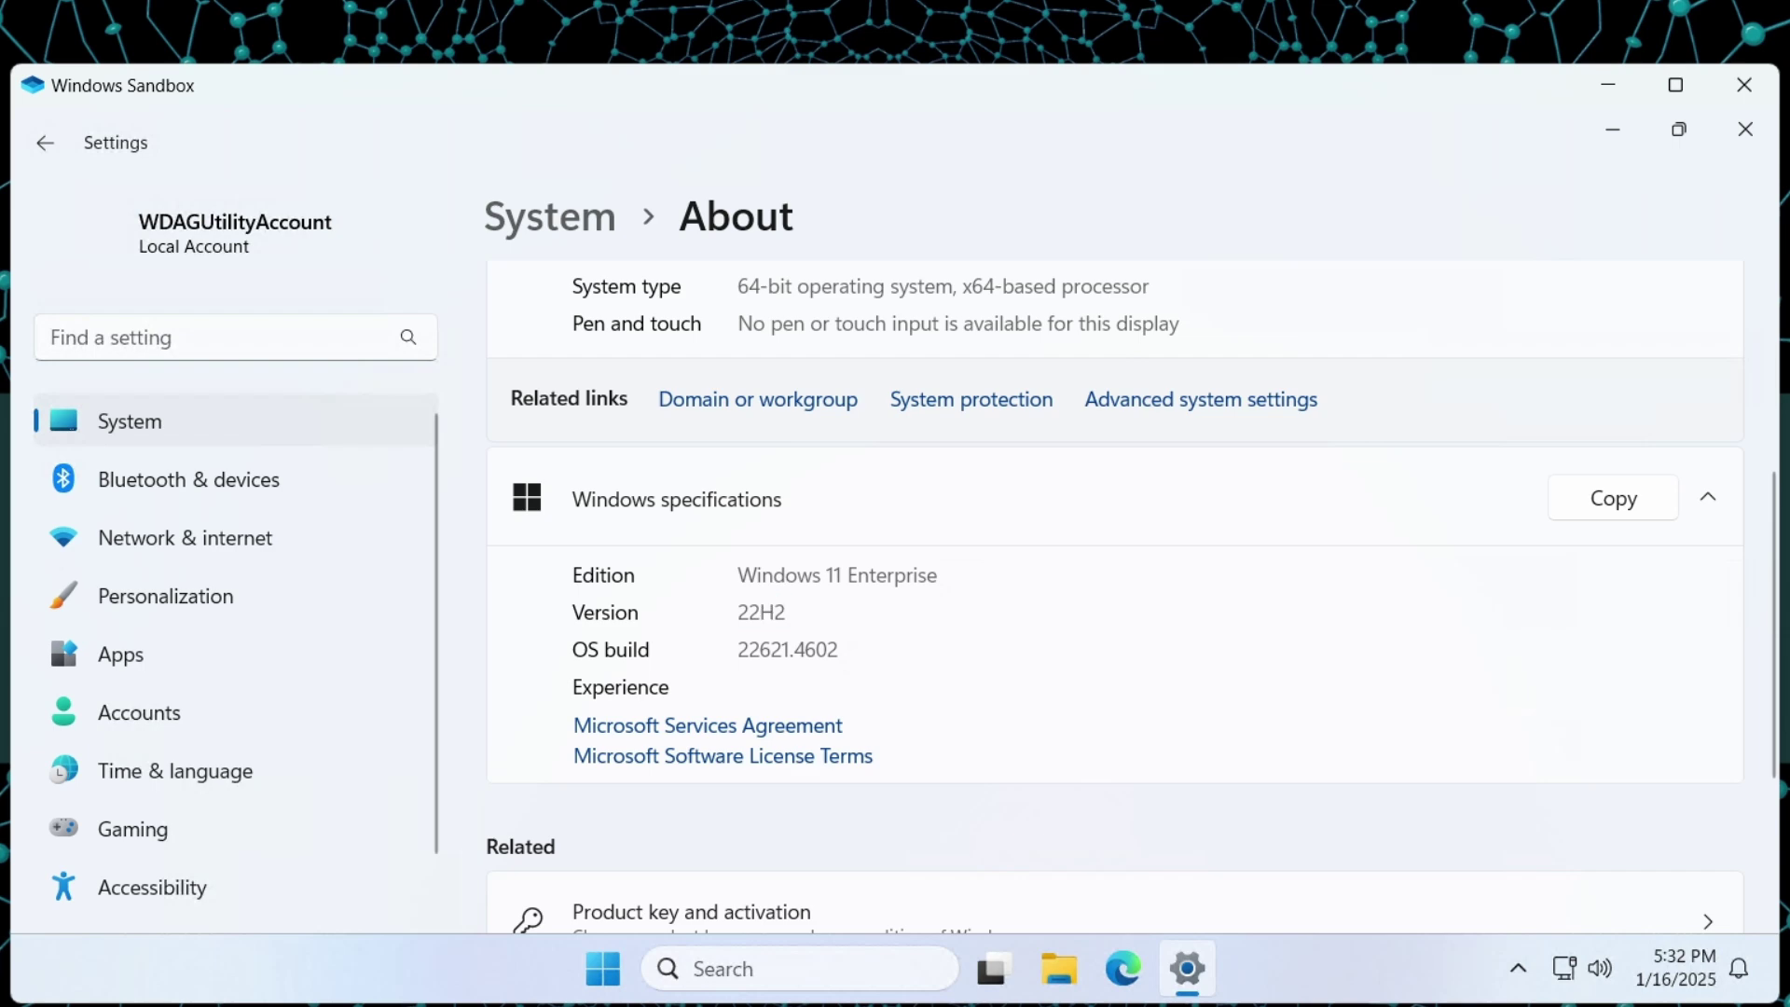
scroll(1115, 592, "up", 5)
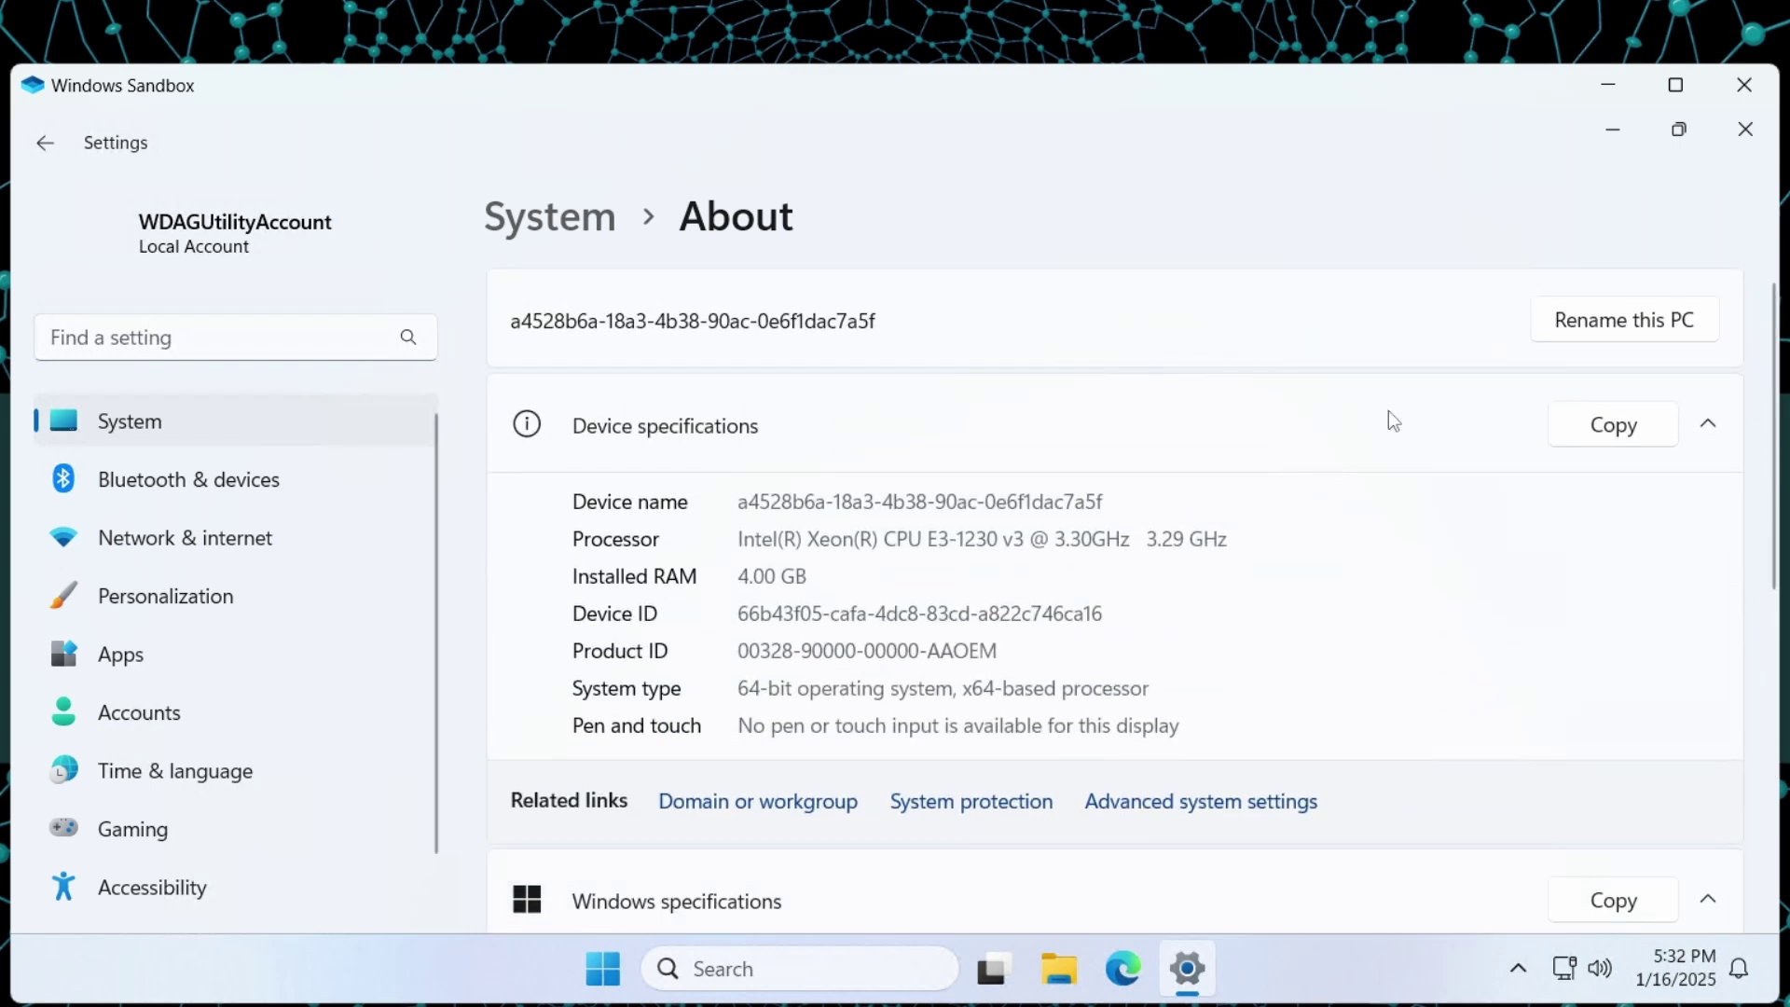
left_click(1745, 129)
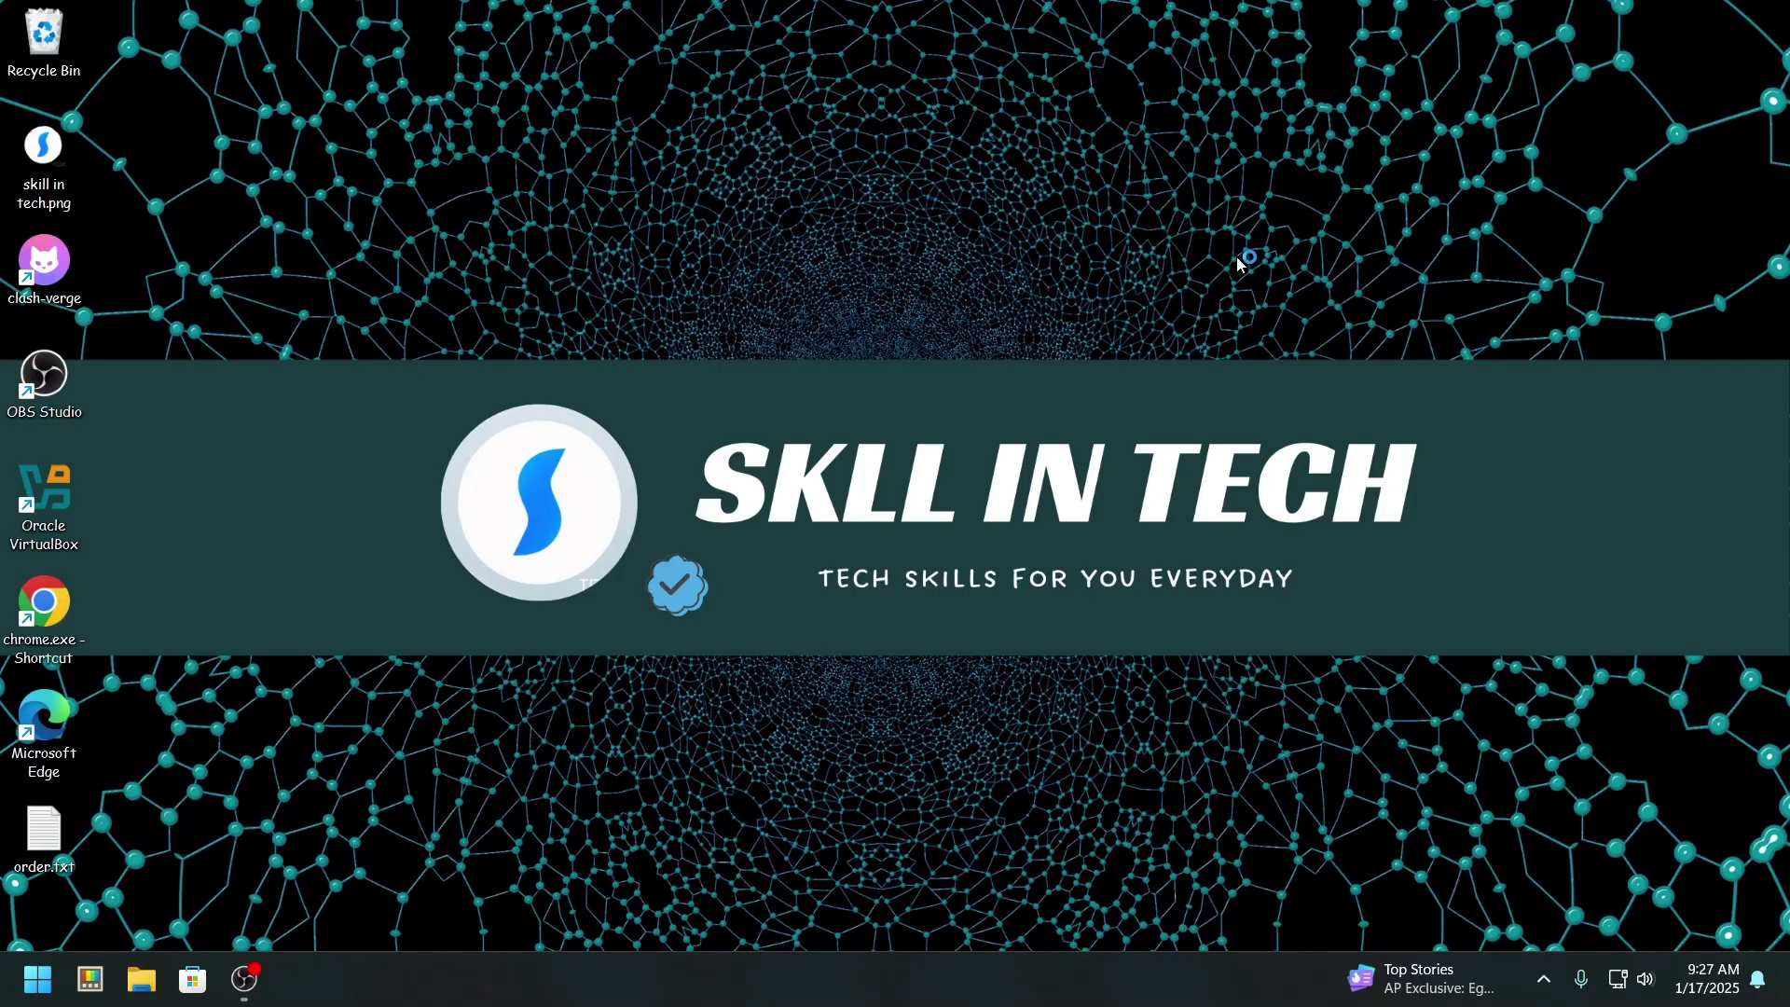
Relaunch Windows Sandbox from its pinned Start menu tile
key("super")
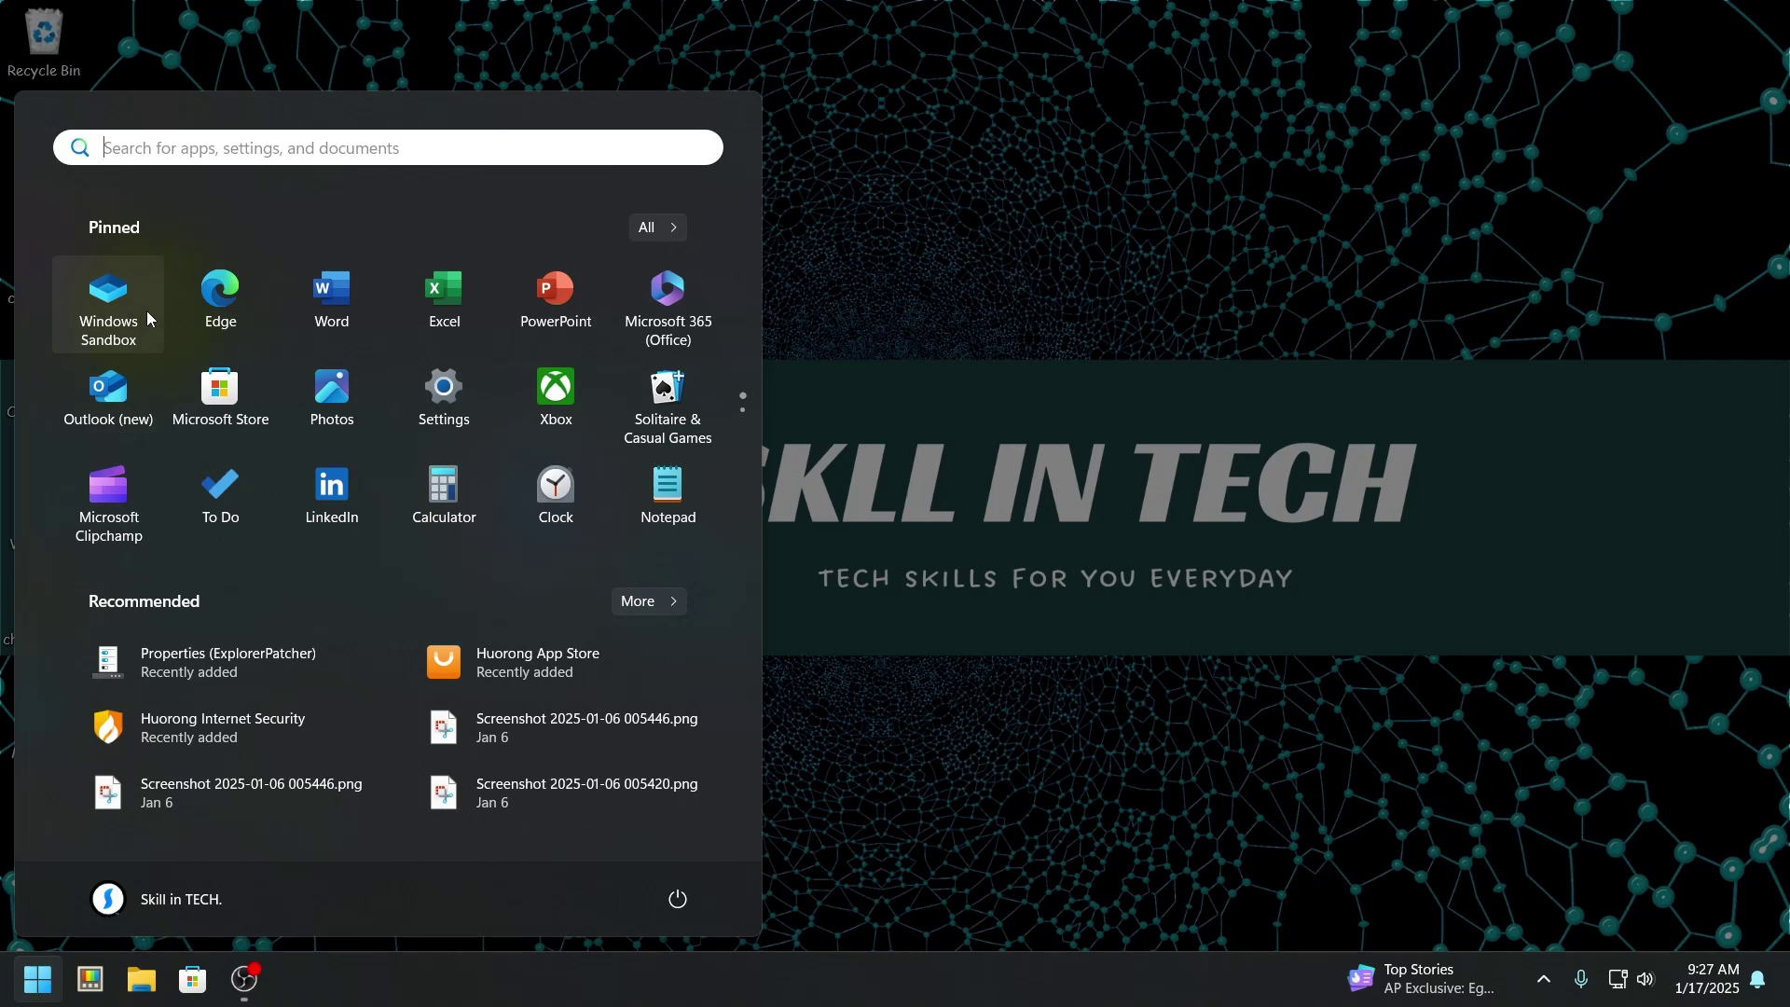
left_click(970, 375)
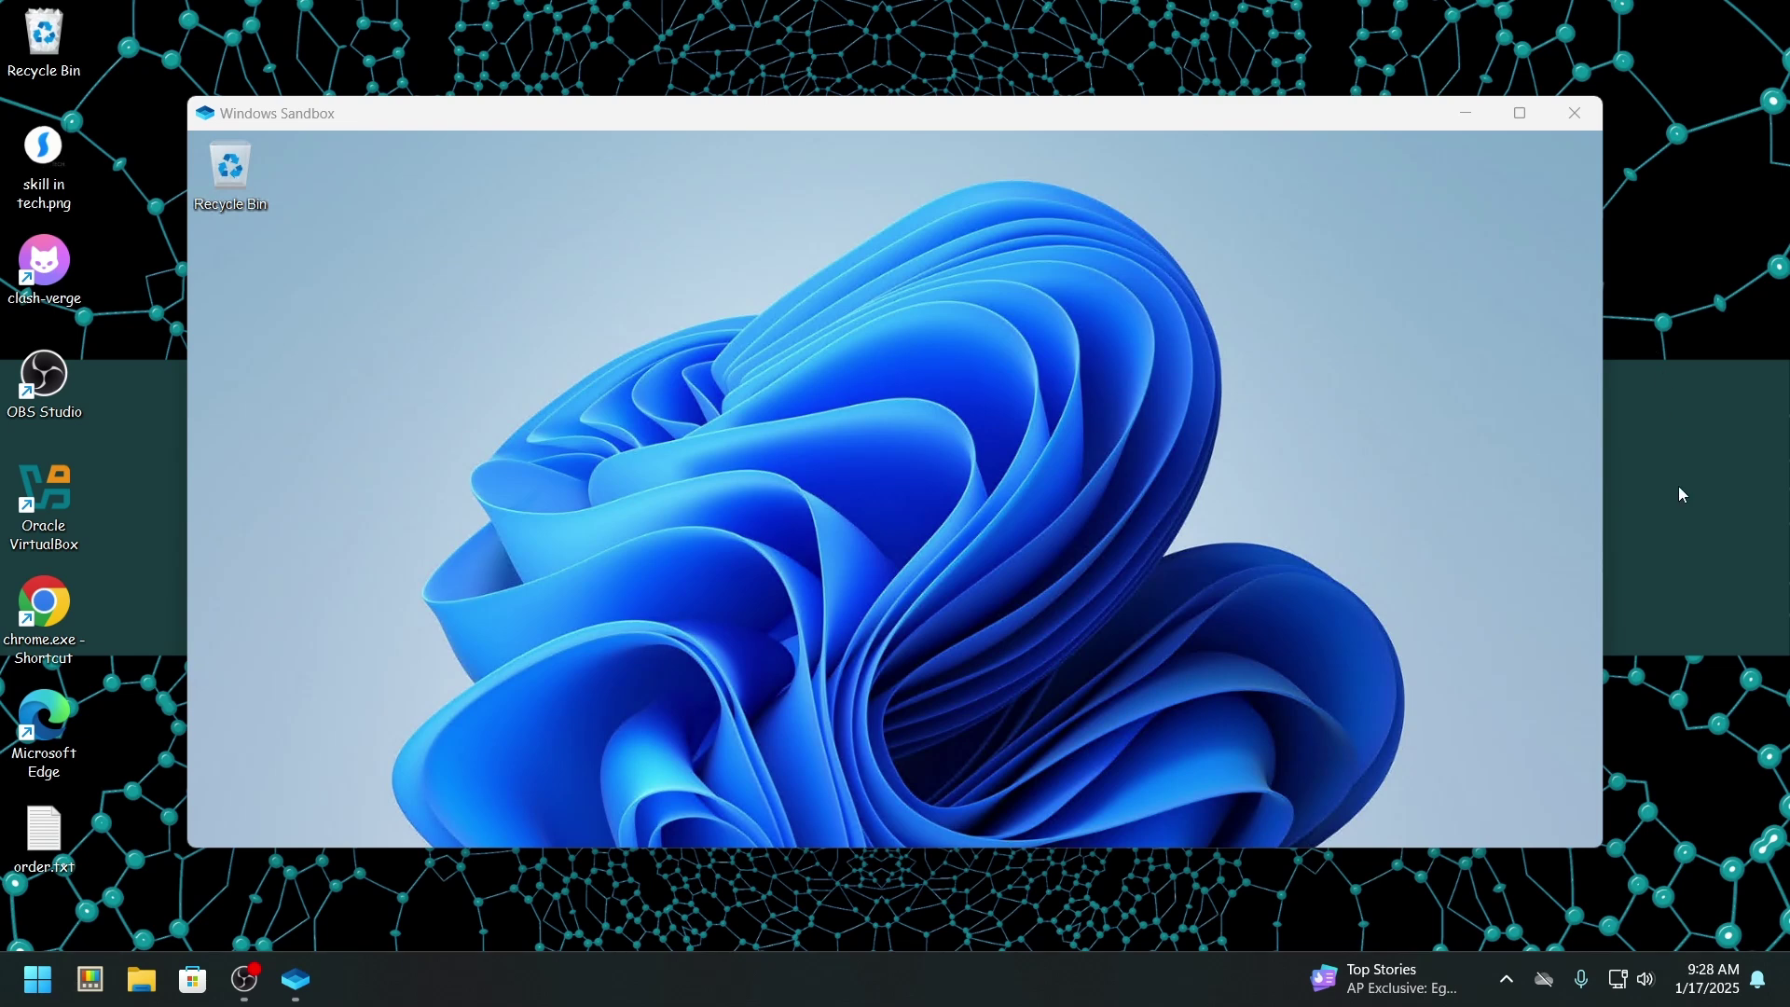
left_click(37, 979)
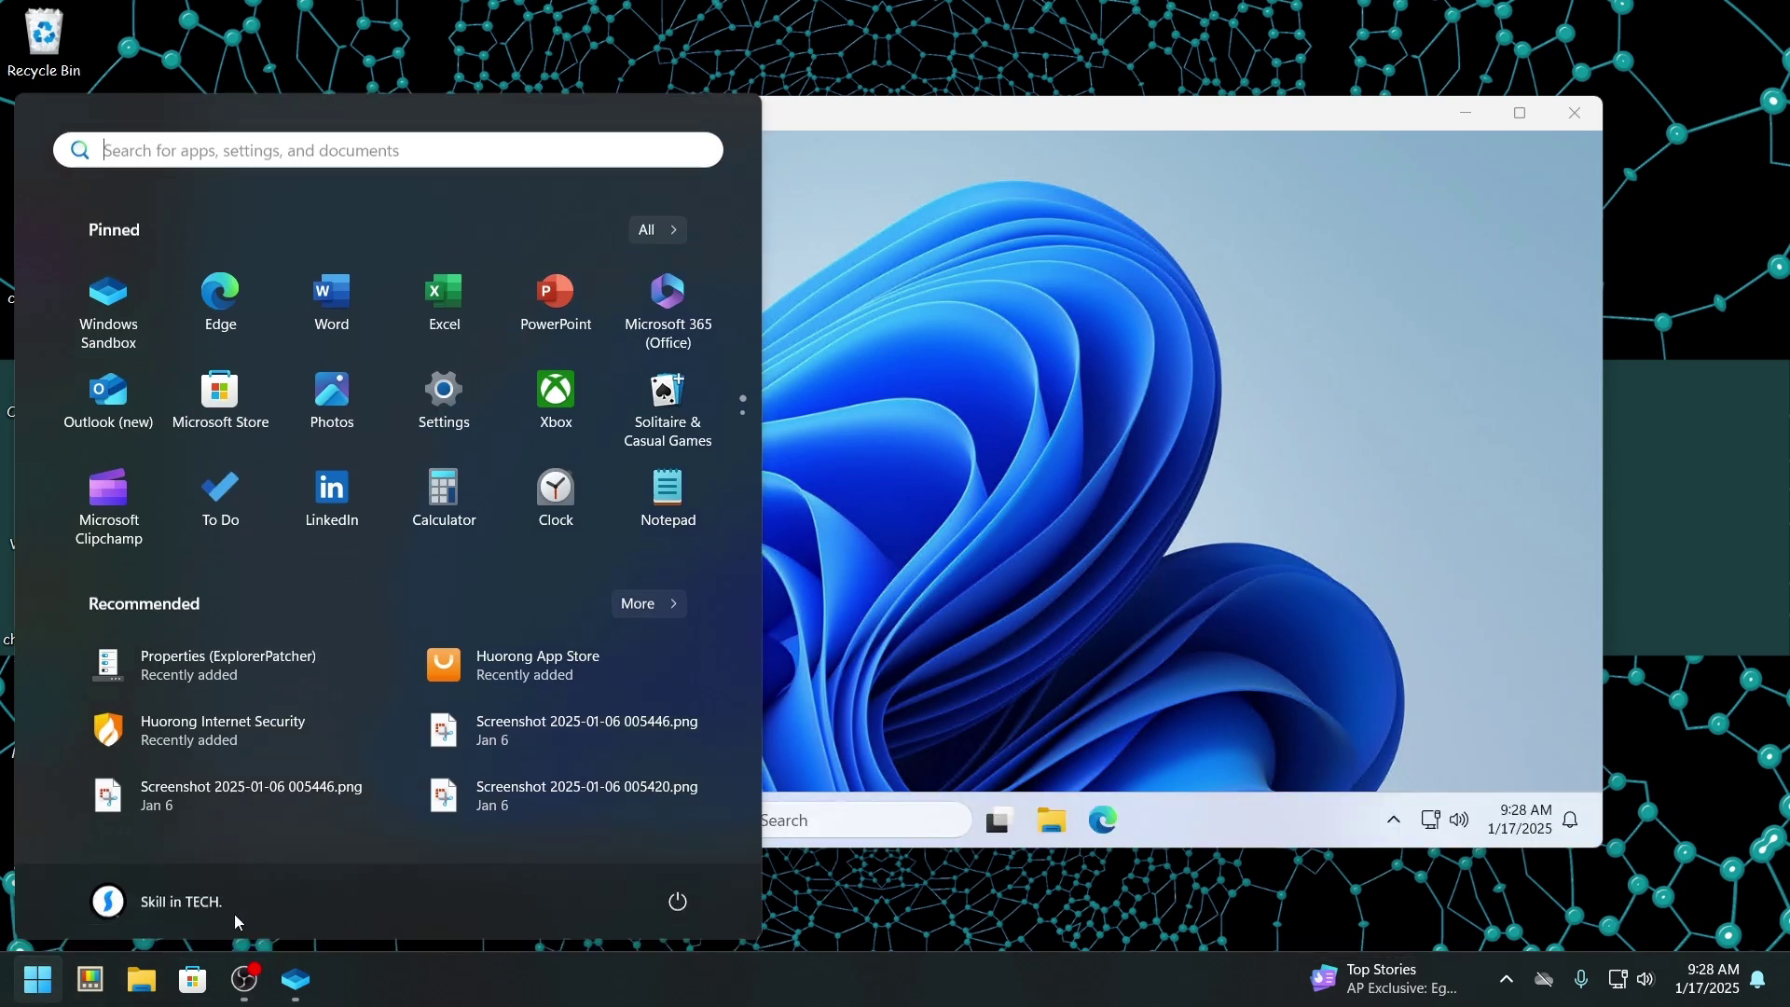
Select nthlink-win64-current.exe in Files (F:)\Downloads, then minimize File Explorer
scroll(540, 410, "down", 1)
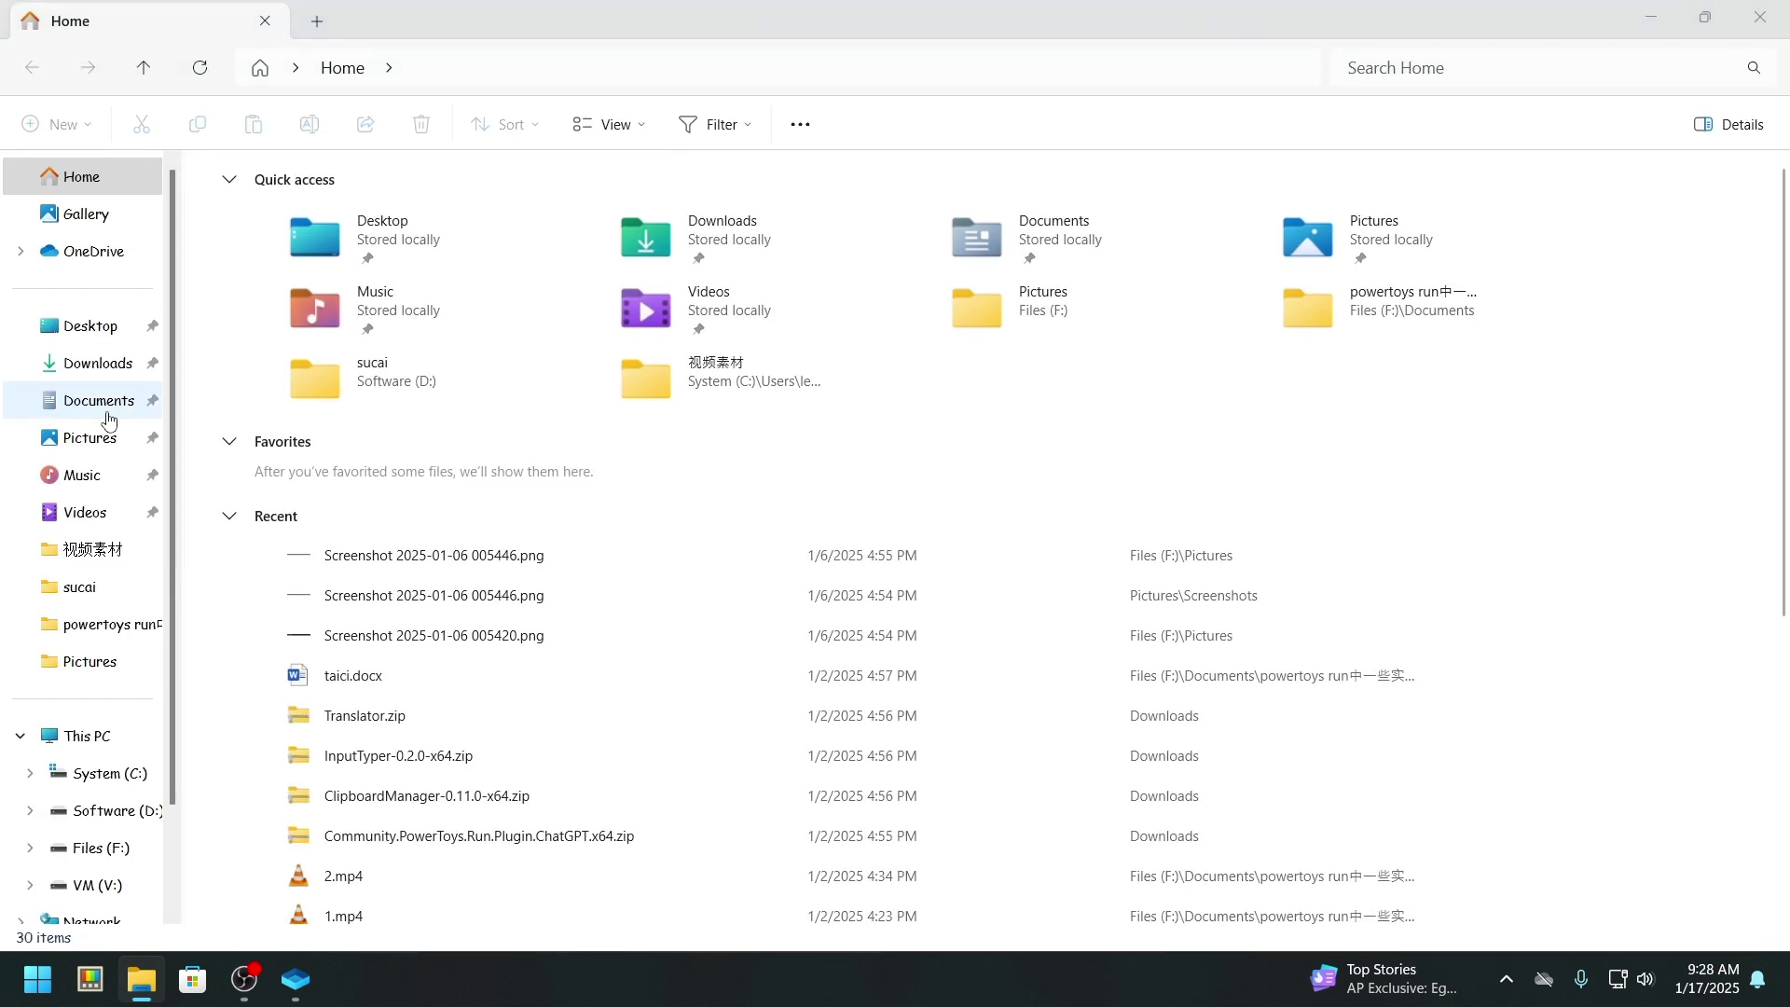
left_click(101, 847)
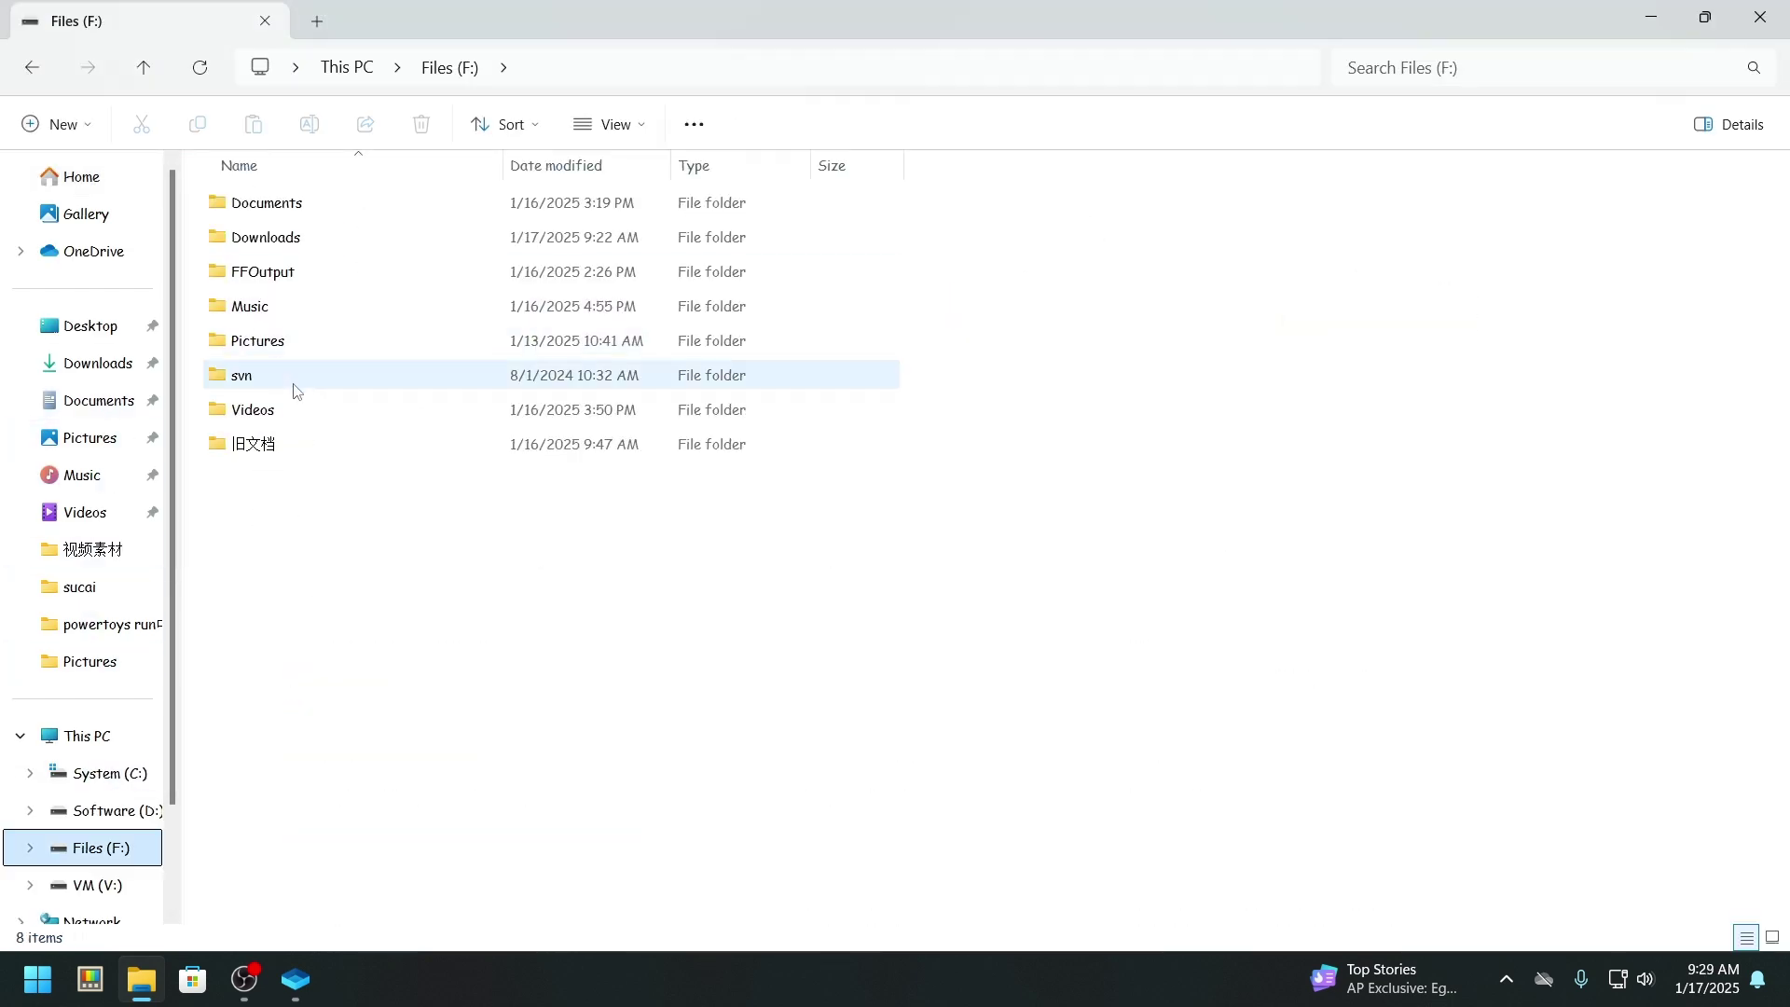
double_click(326, 237)
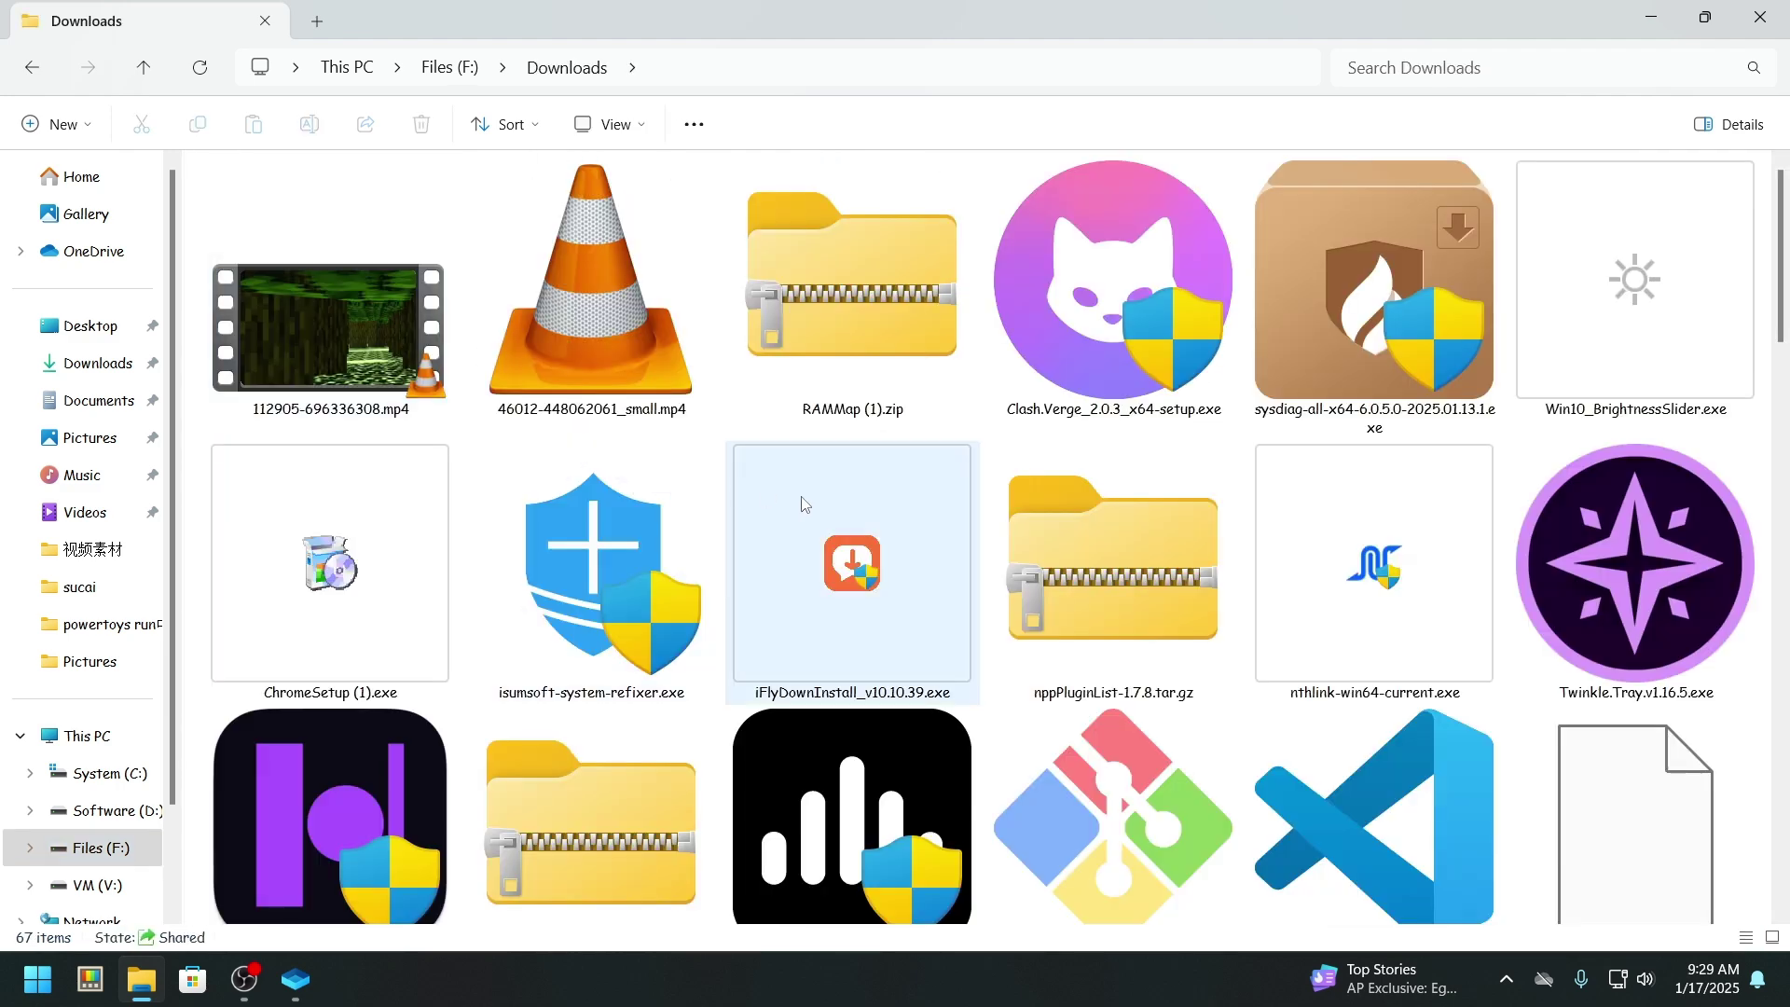
scroll(808, 503, "down", 3)
left_click(1318, 315)
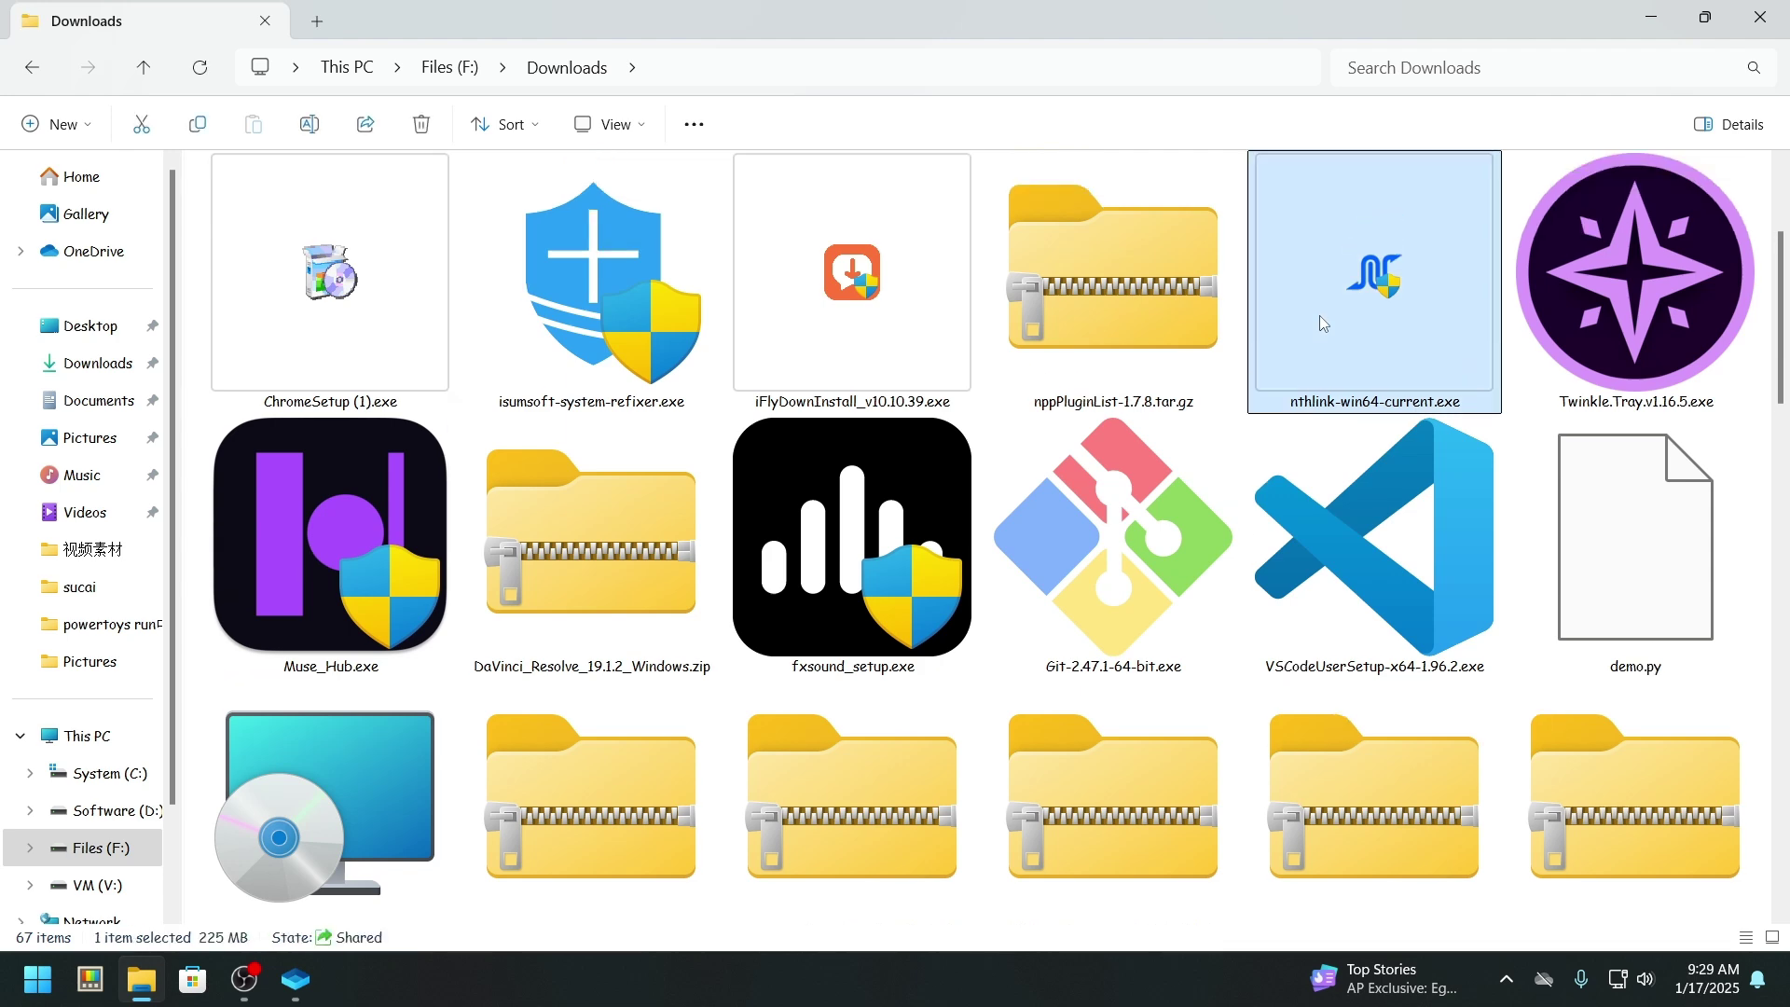
left_click(1651, 19)
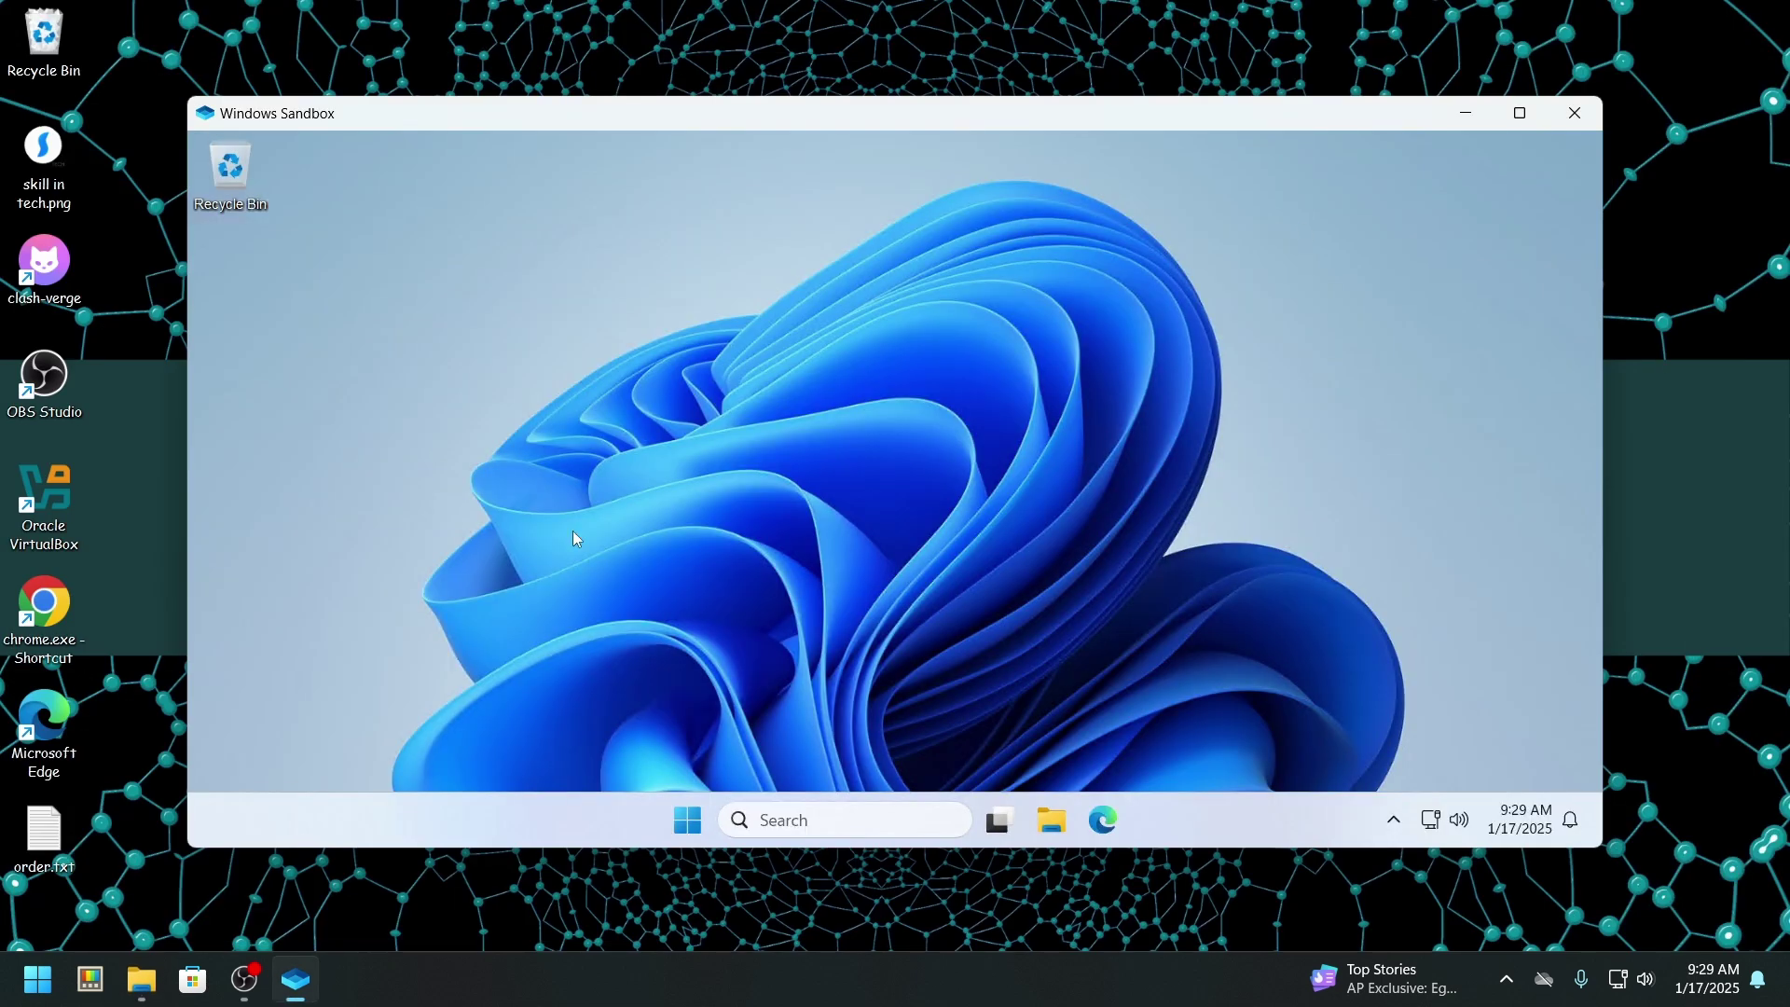
Paste the nthLink installer onto the sandbox desktop and run it past the setup pages
right_click(573, 532)
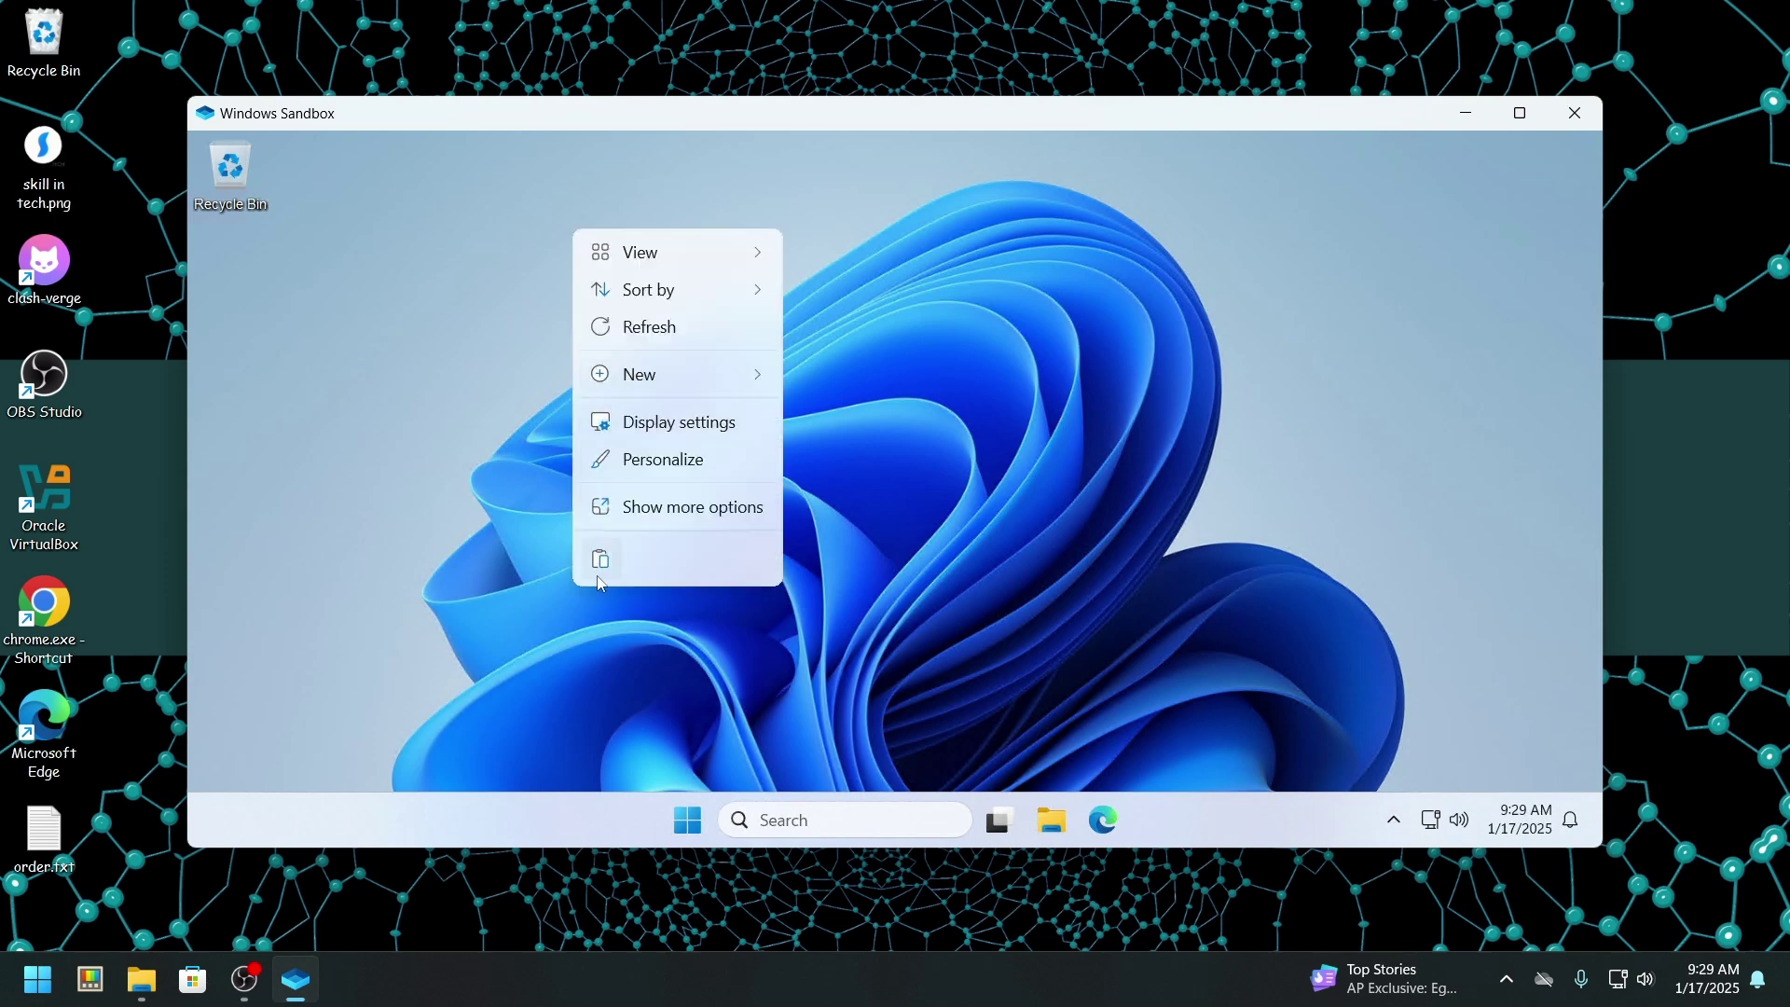
left_click(380, 391)
left_click(977, 423)
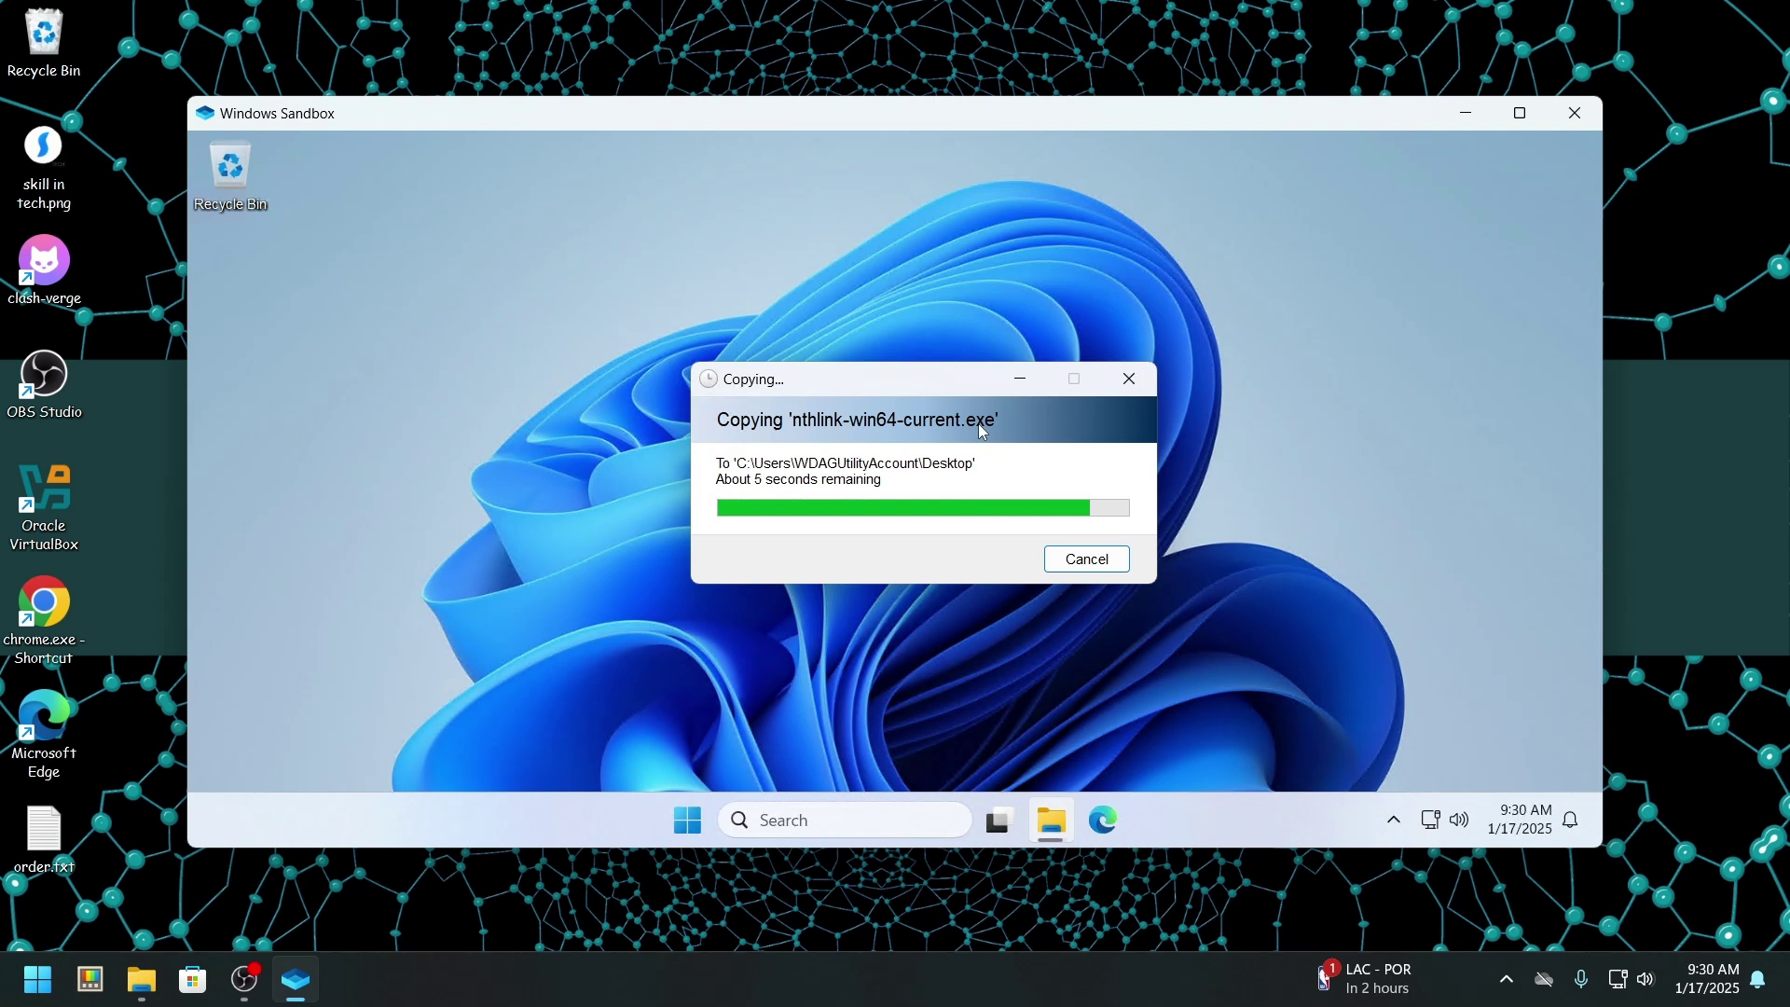
left_click(1749, 669)
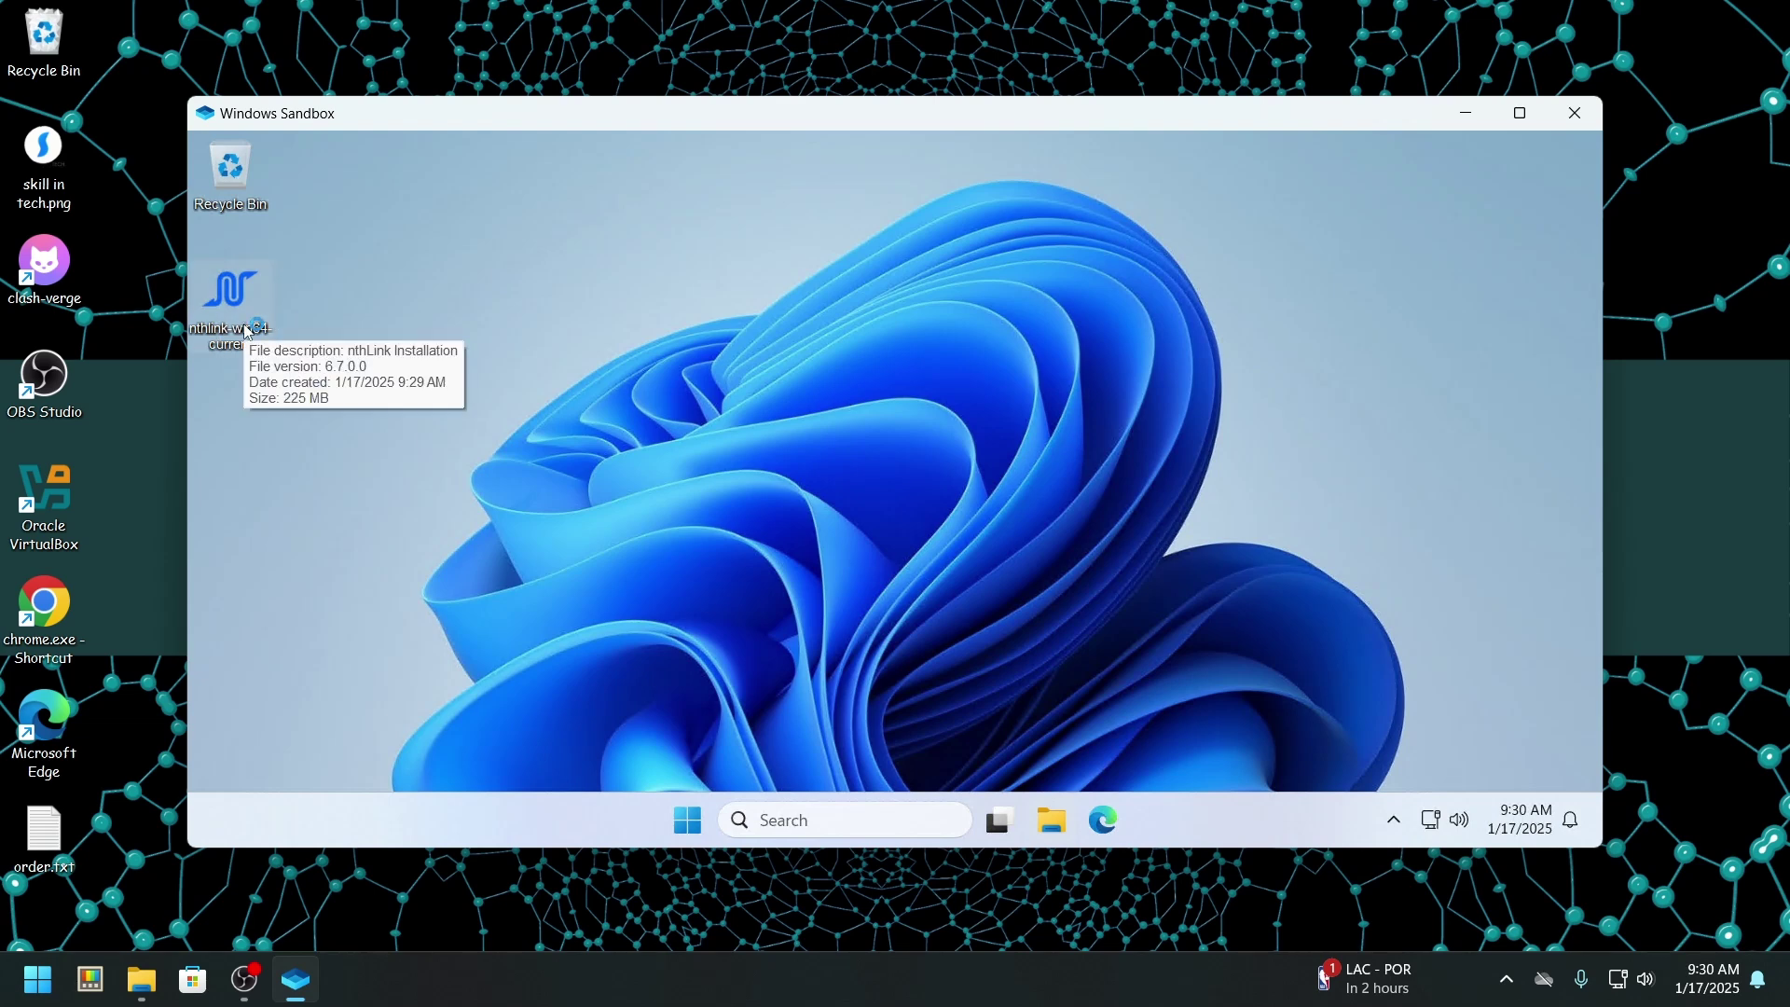
left_click(1022, 658)
left_click(1024, 659)
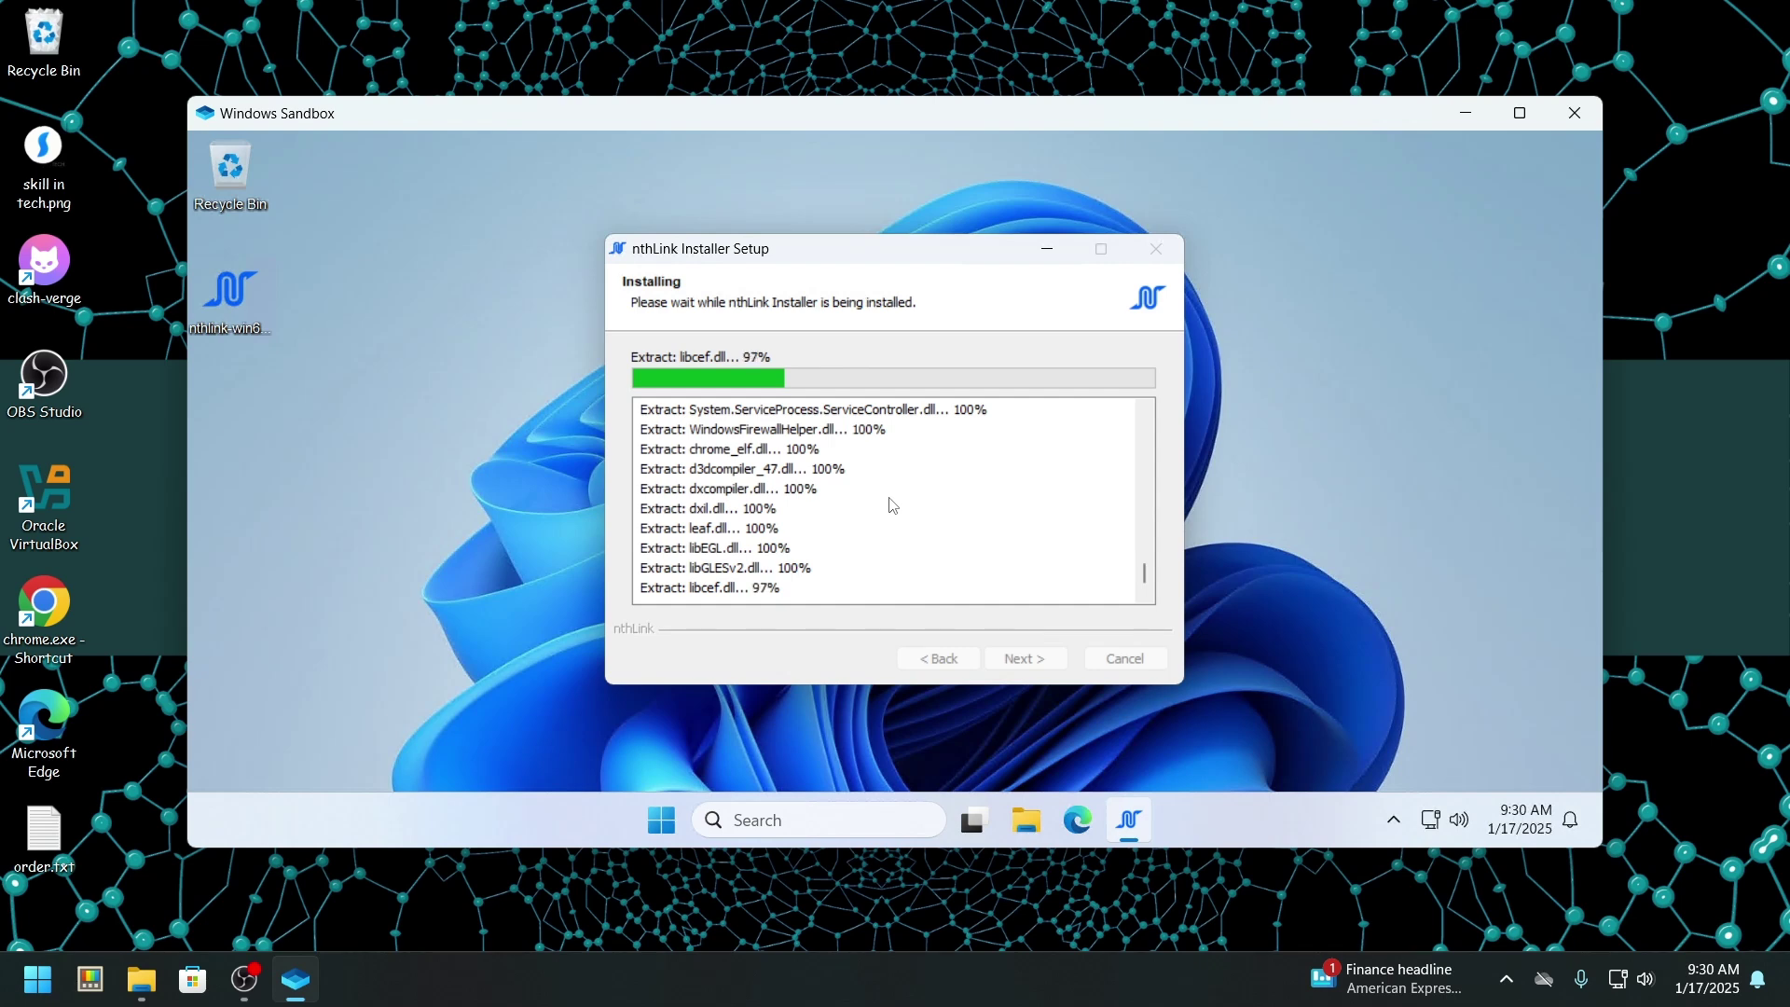
Finish the nthLink install, launch it, agree to its terms, then close it and the sandbox
left_click(1025, 658)
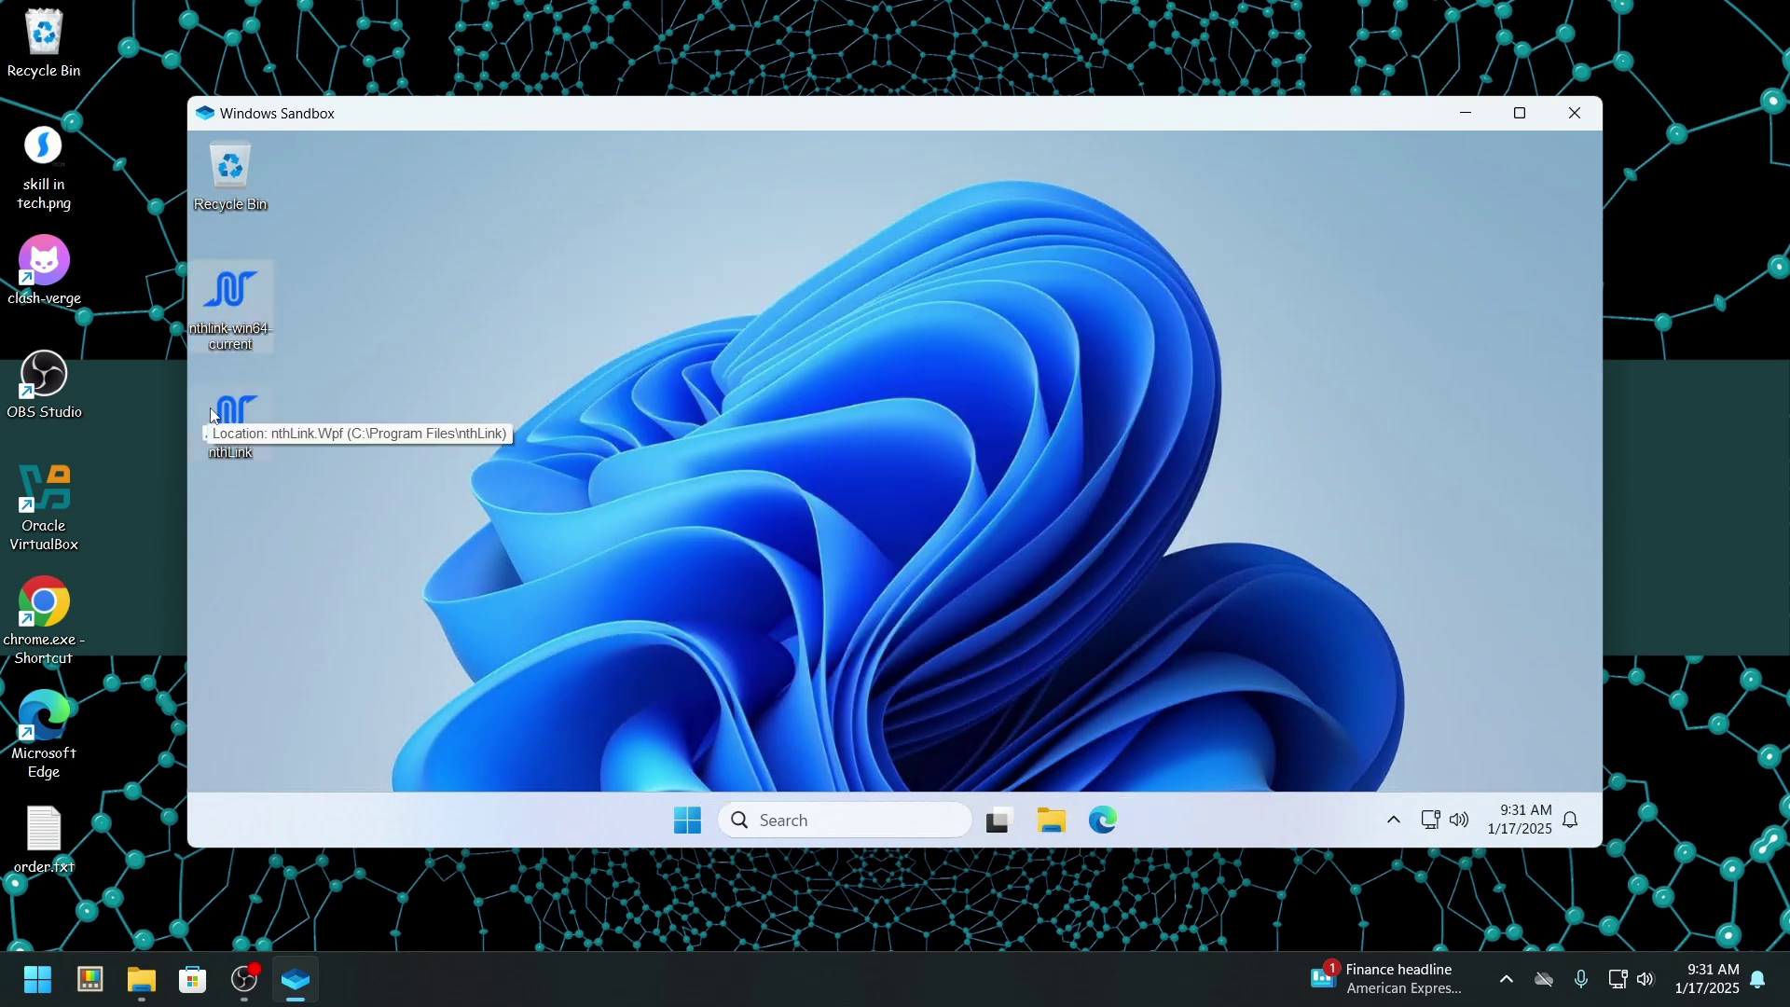
double_click(214, 416)
scroll(944, 527, "down", 3)
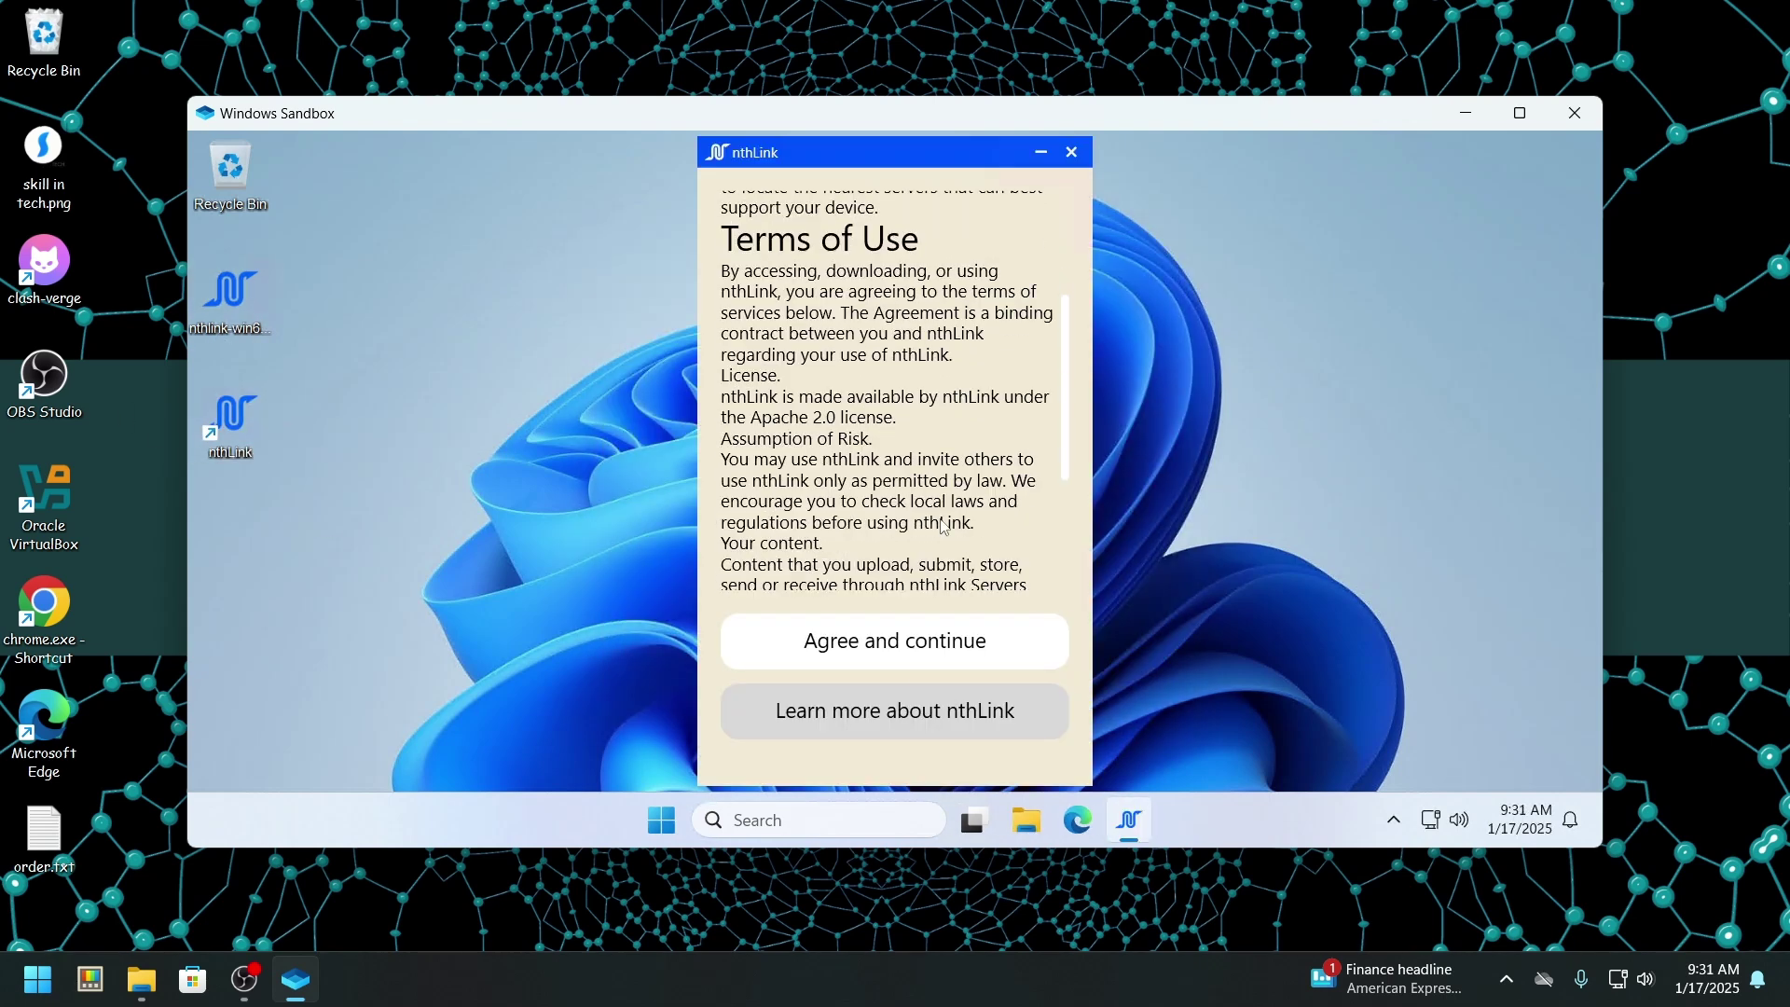
left_click(921, 661)
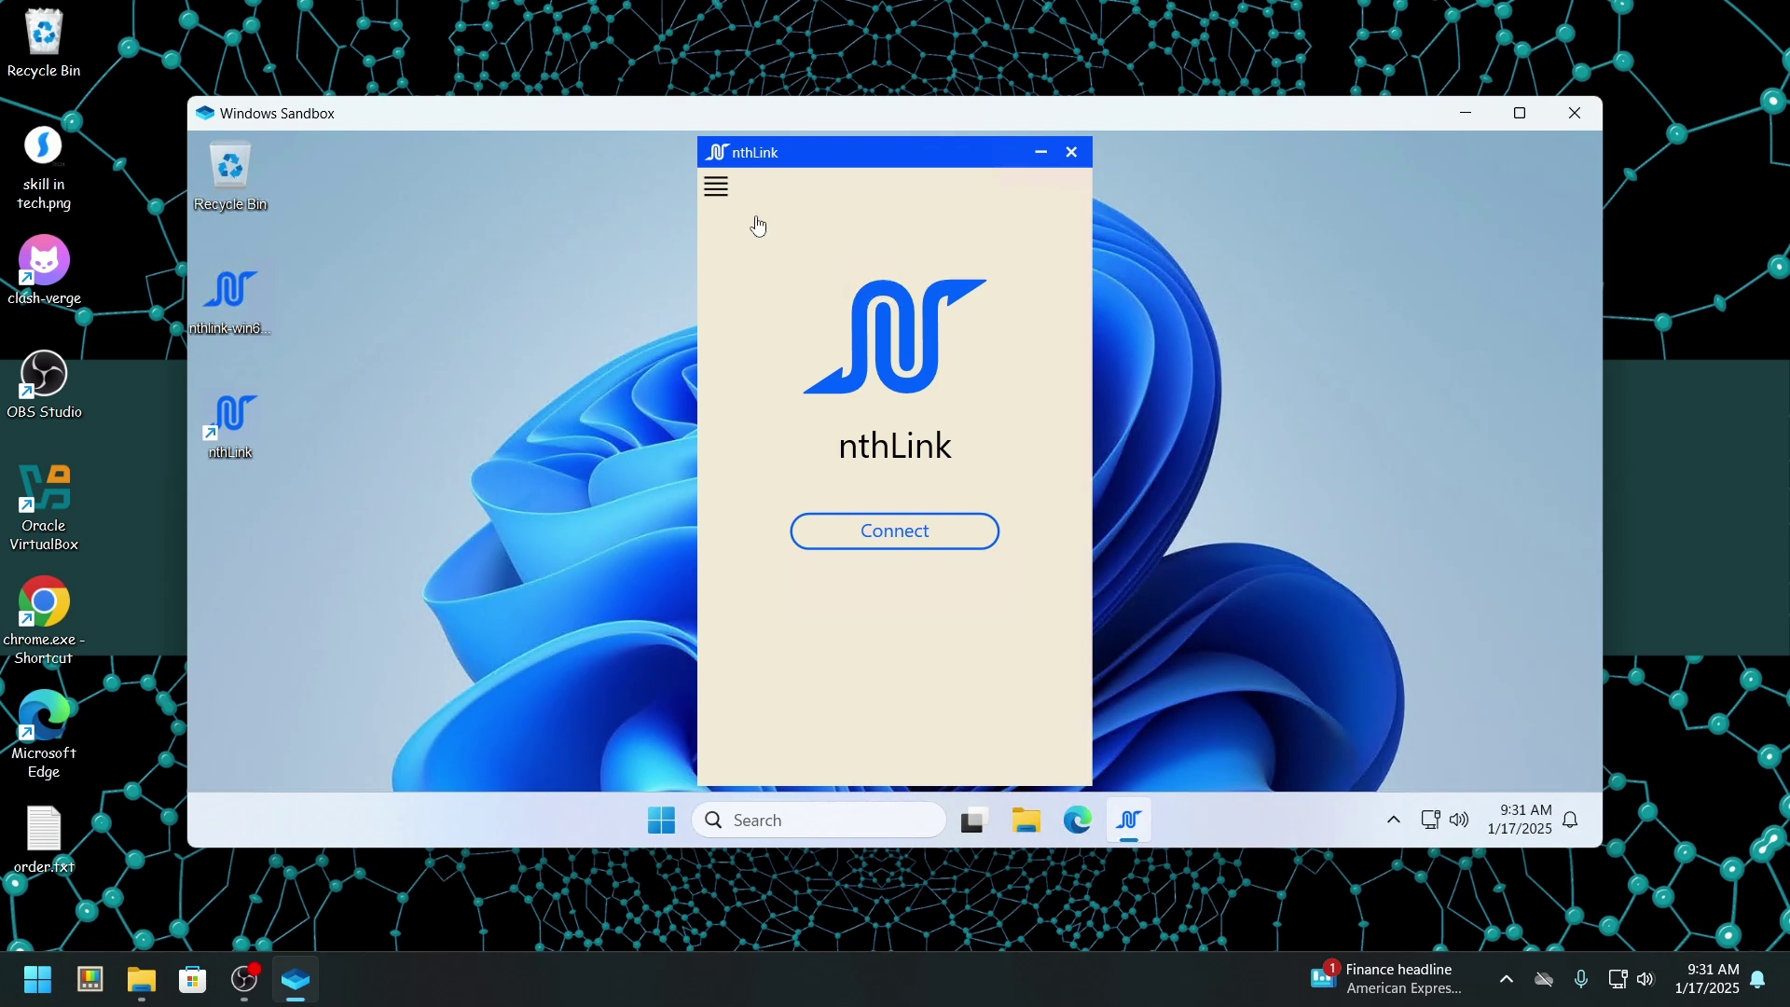
left_click(1071, 155)
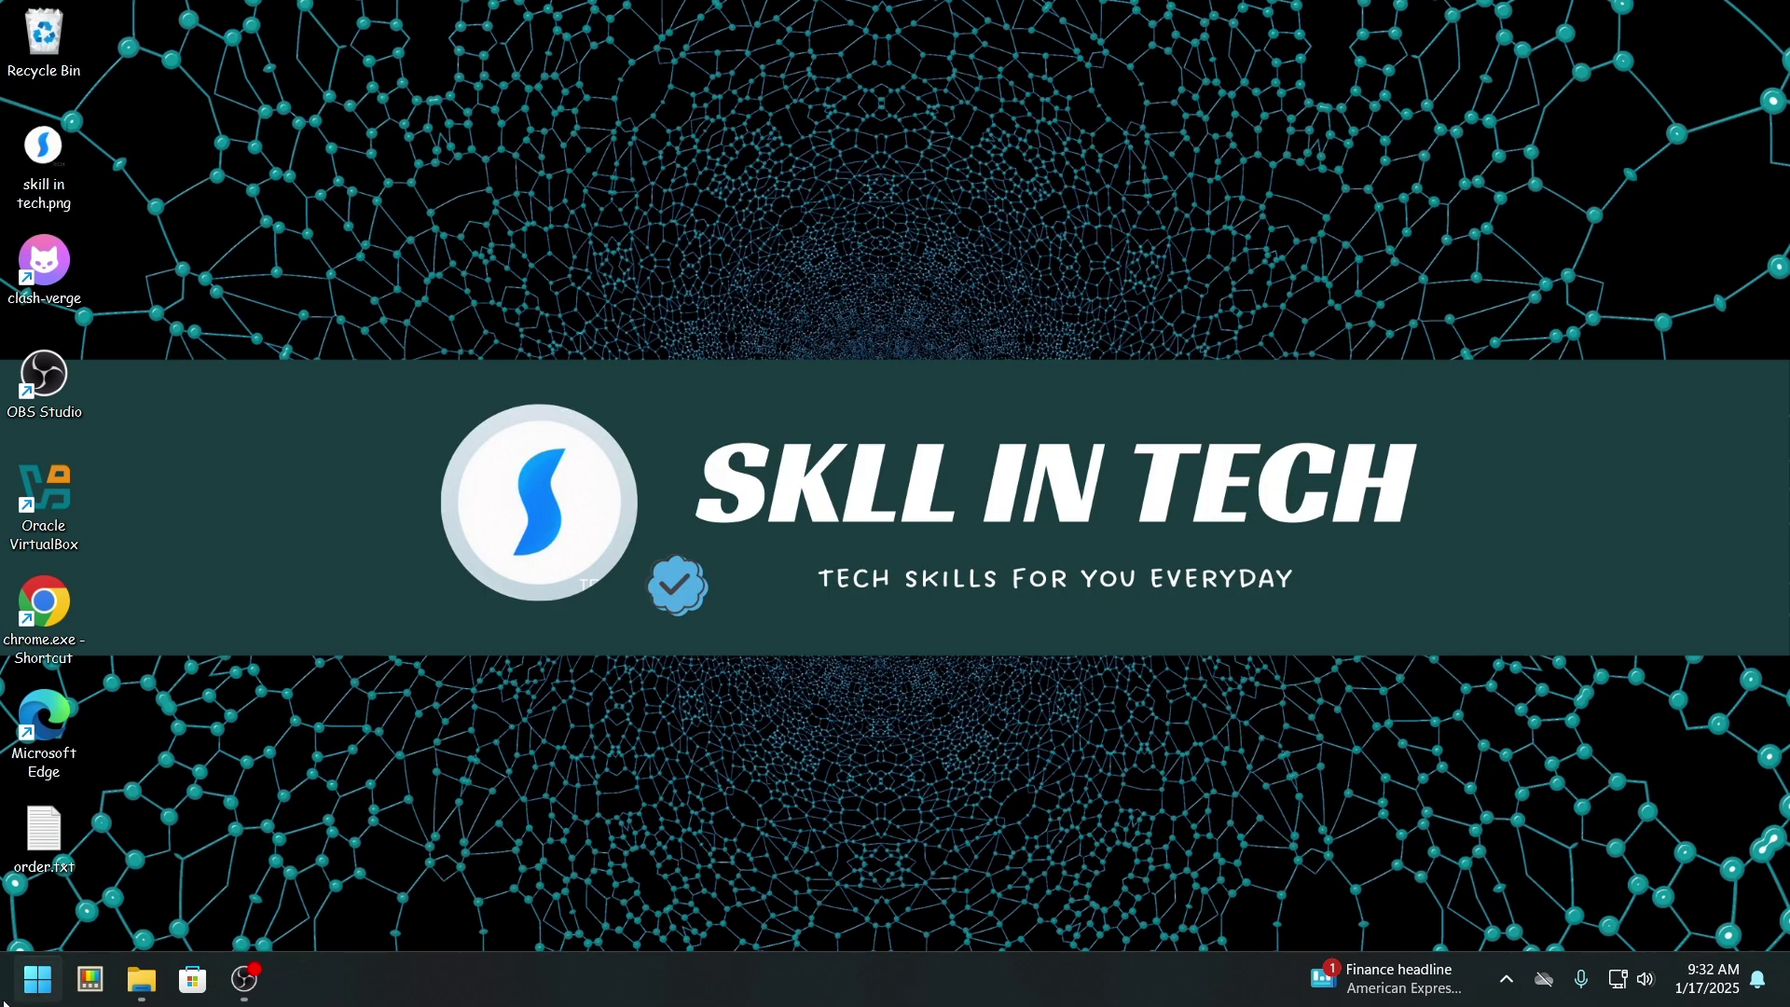
Search 'turn' in Start and open Turn Windows features on or off
left_click(5, 1000)
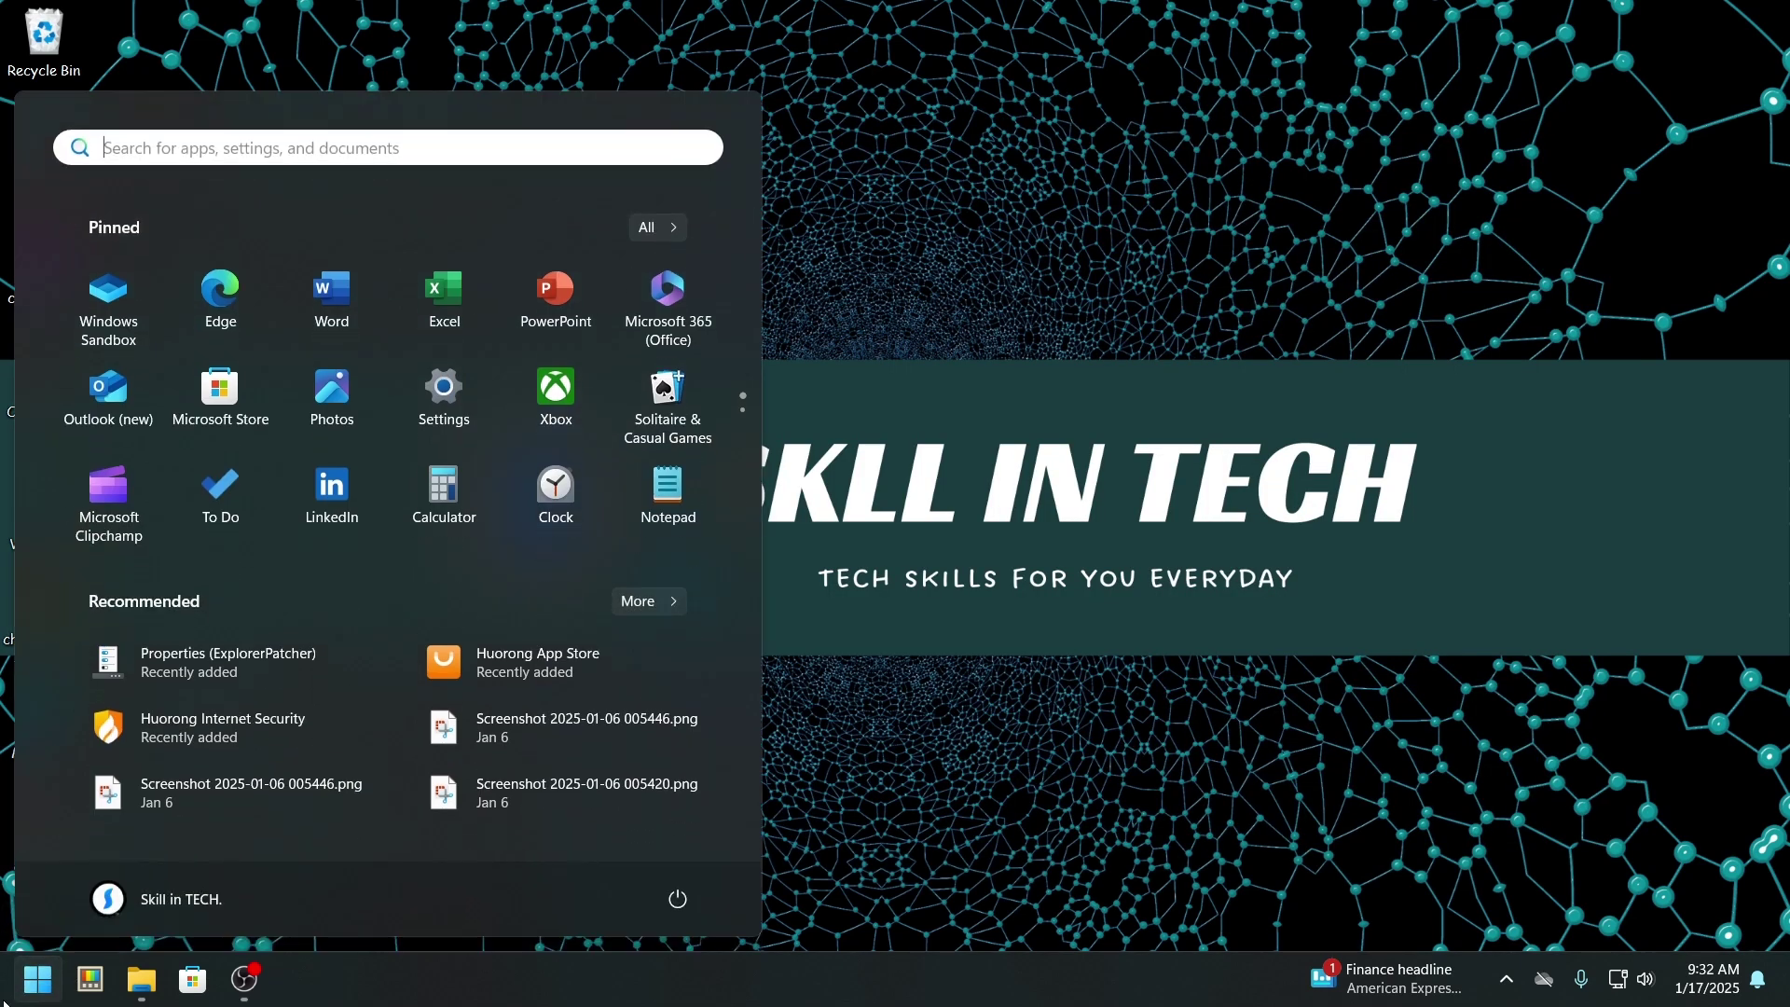
left_click(214, 149)
type("turn")
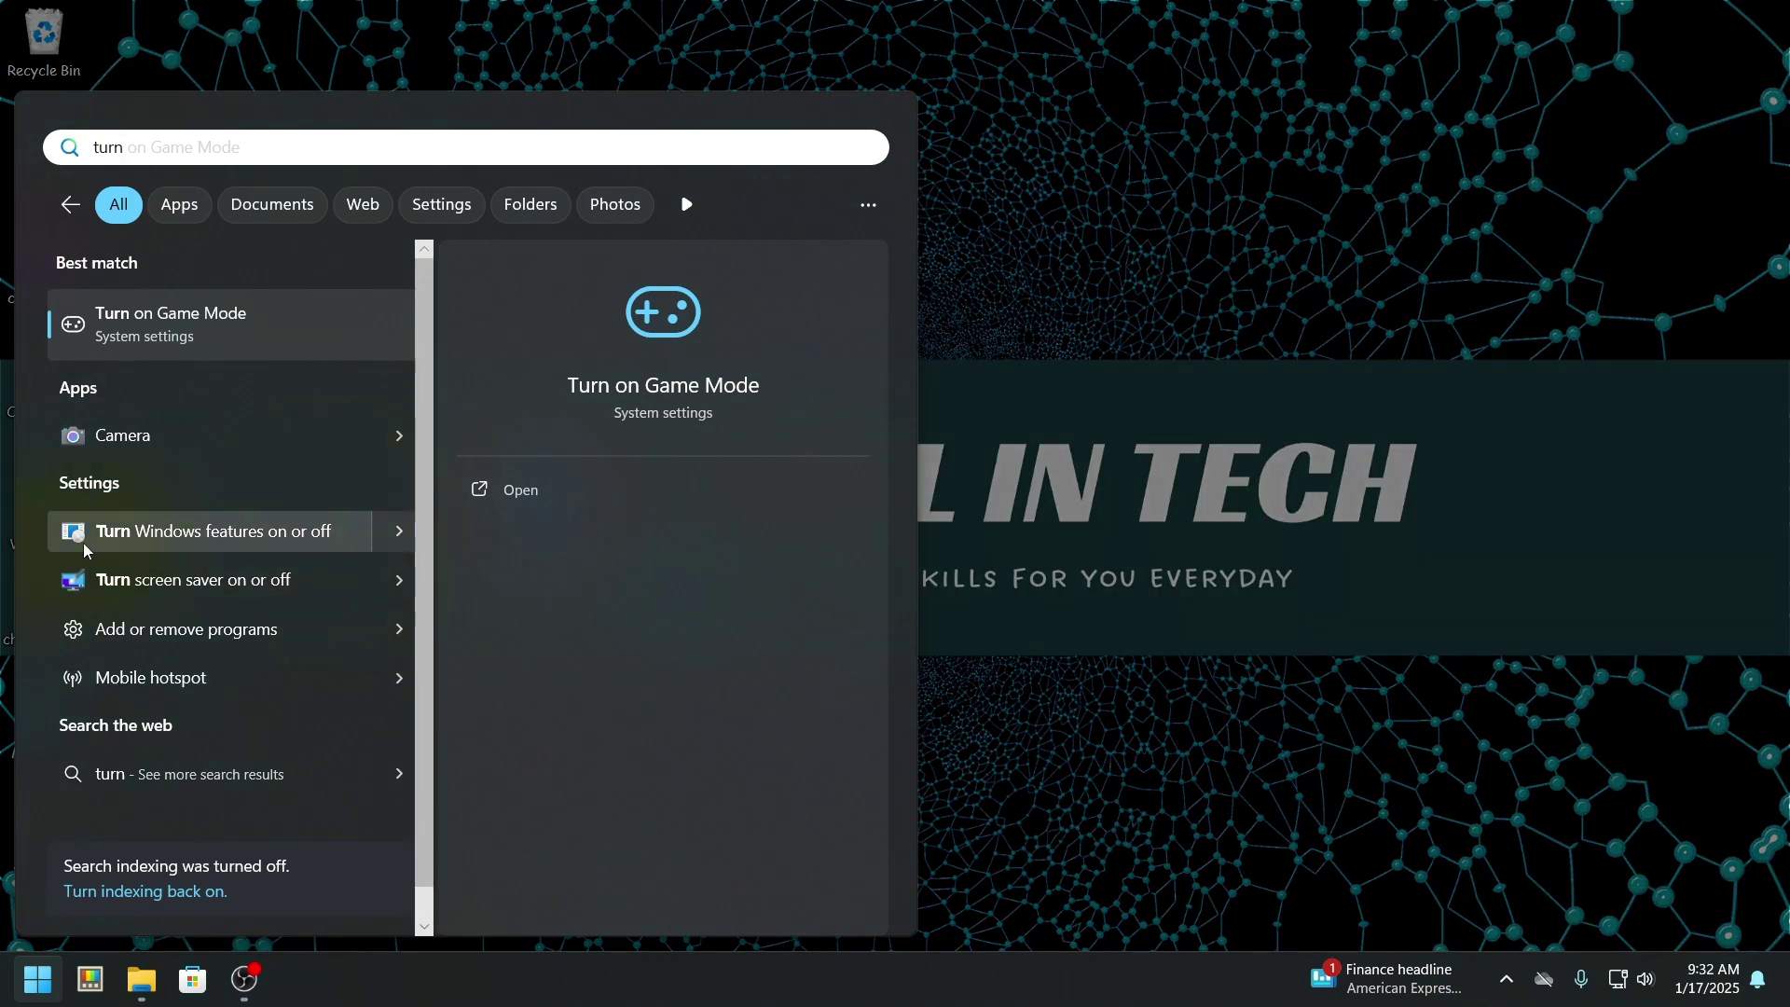
left_click(354, 543)
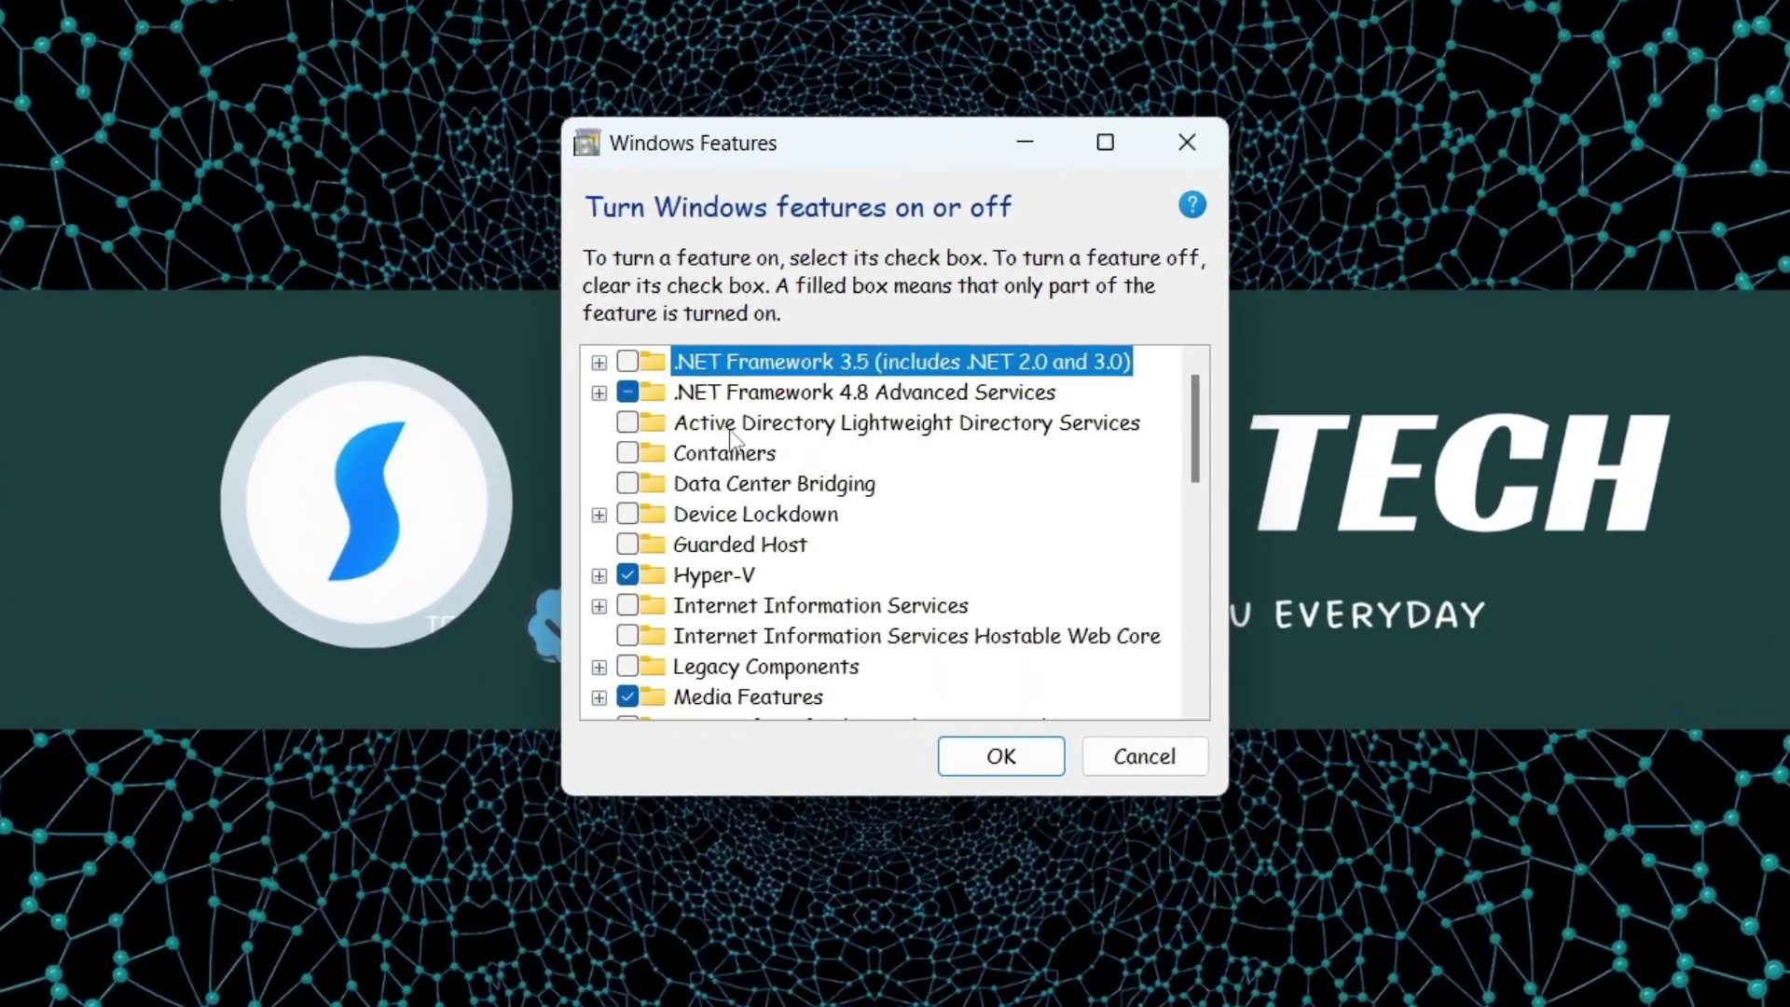
Scroll to Windows Sandbox in the features list and leave its checkbox ticked
scroll(795, 427, "down", 4)
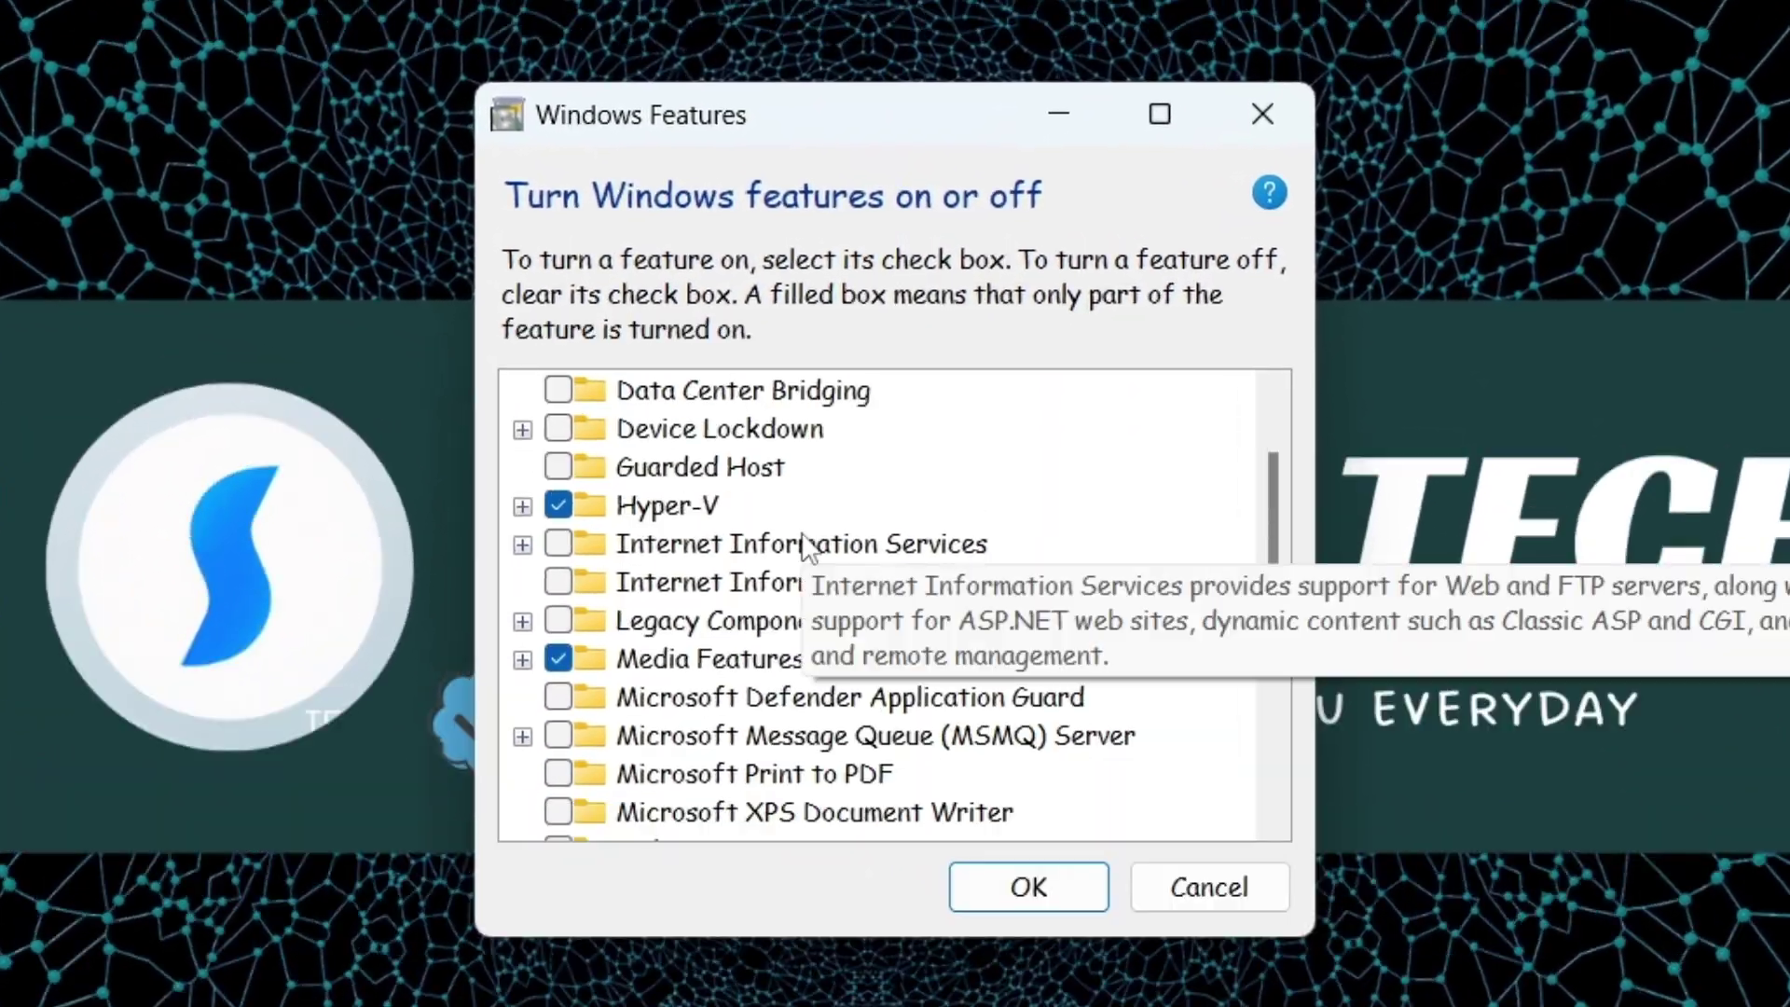
scroll(806, 545, "down", 3)
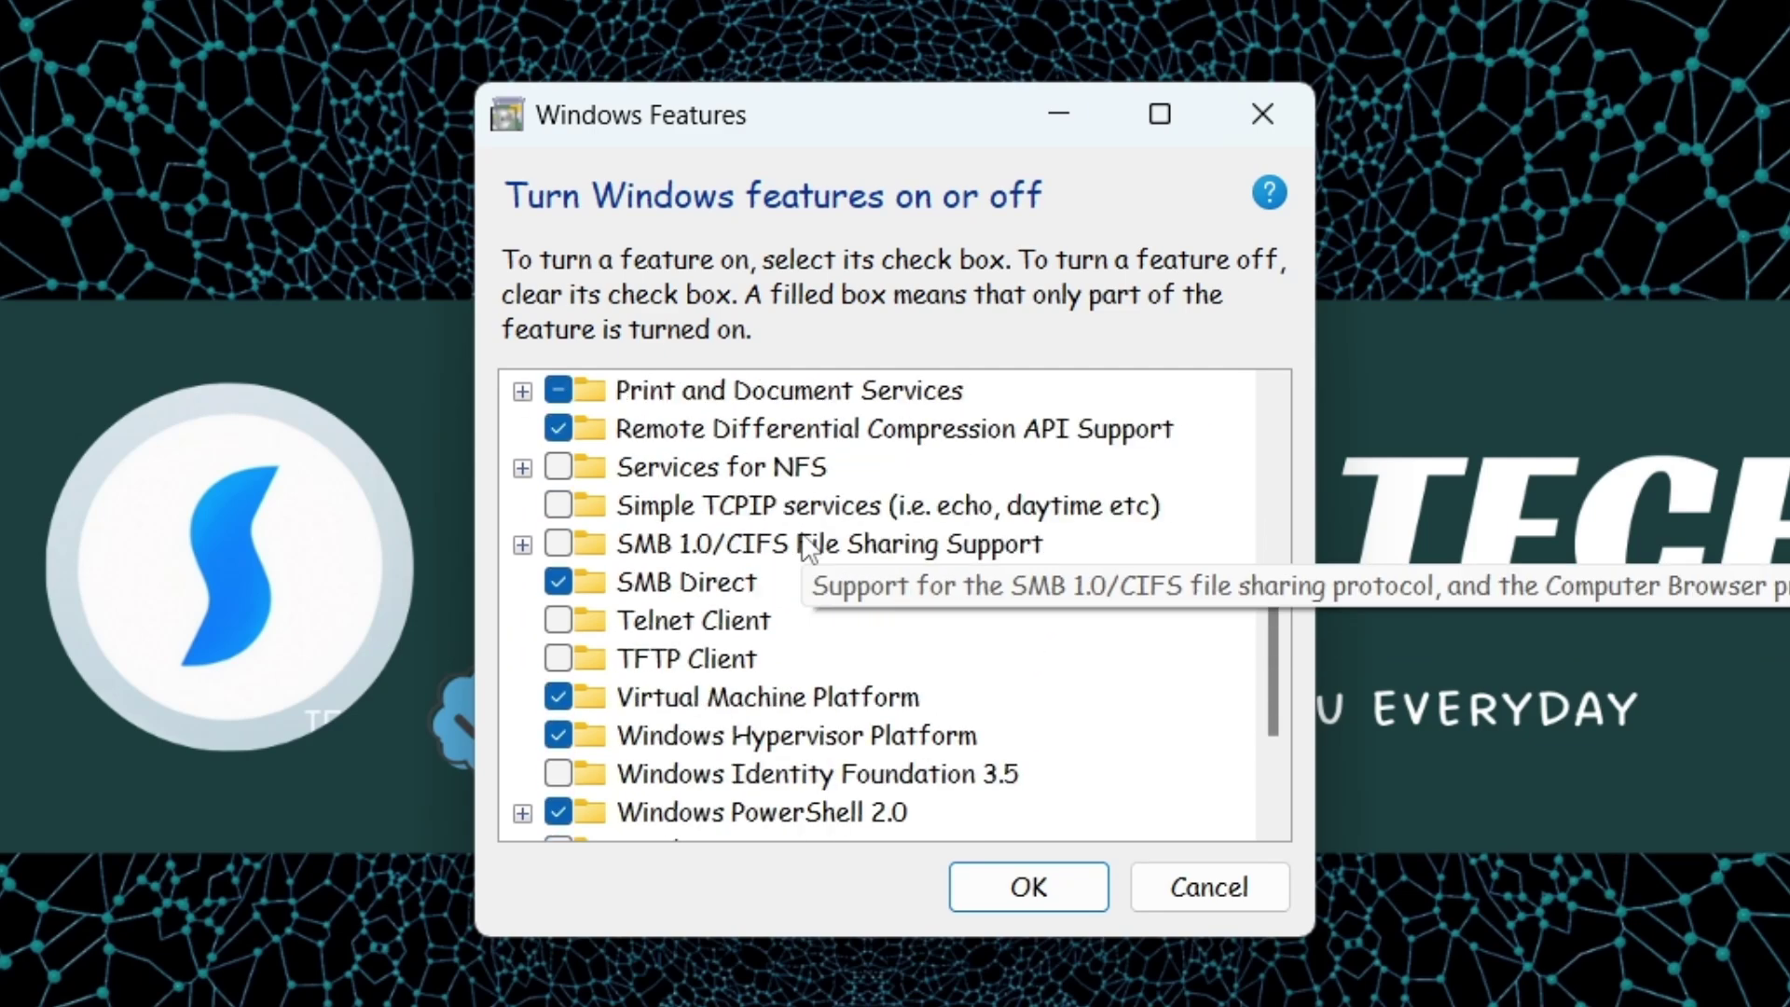
scroll(809, 548, "down", 2)
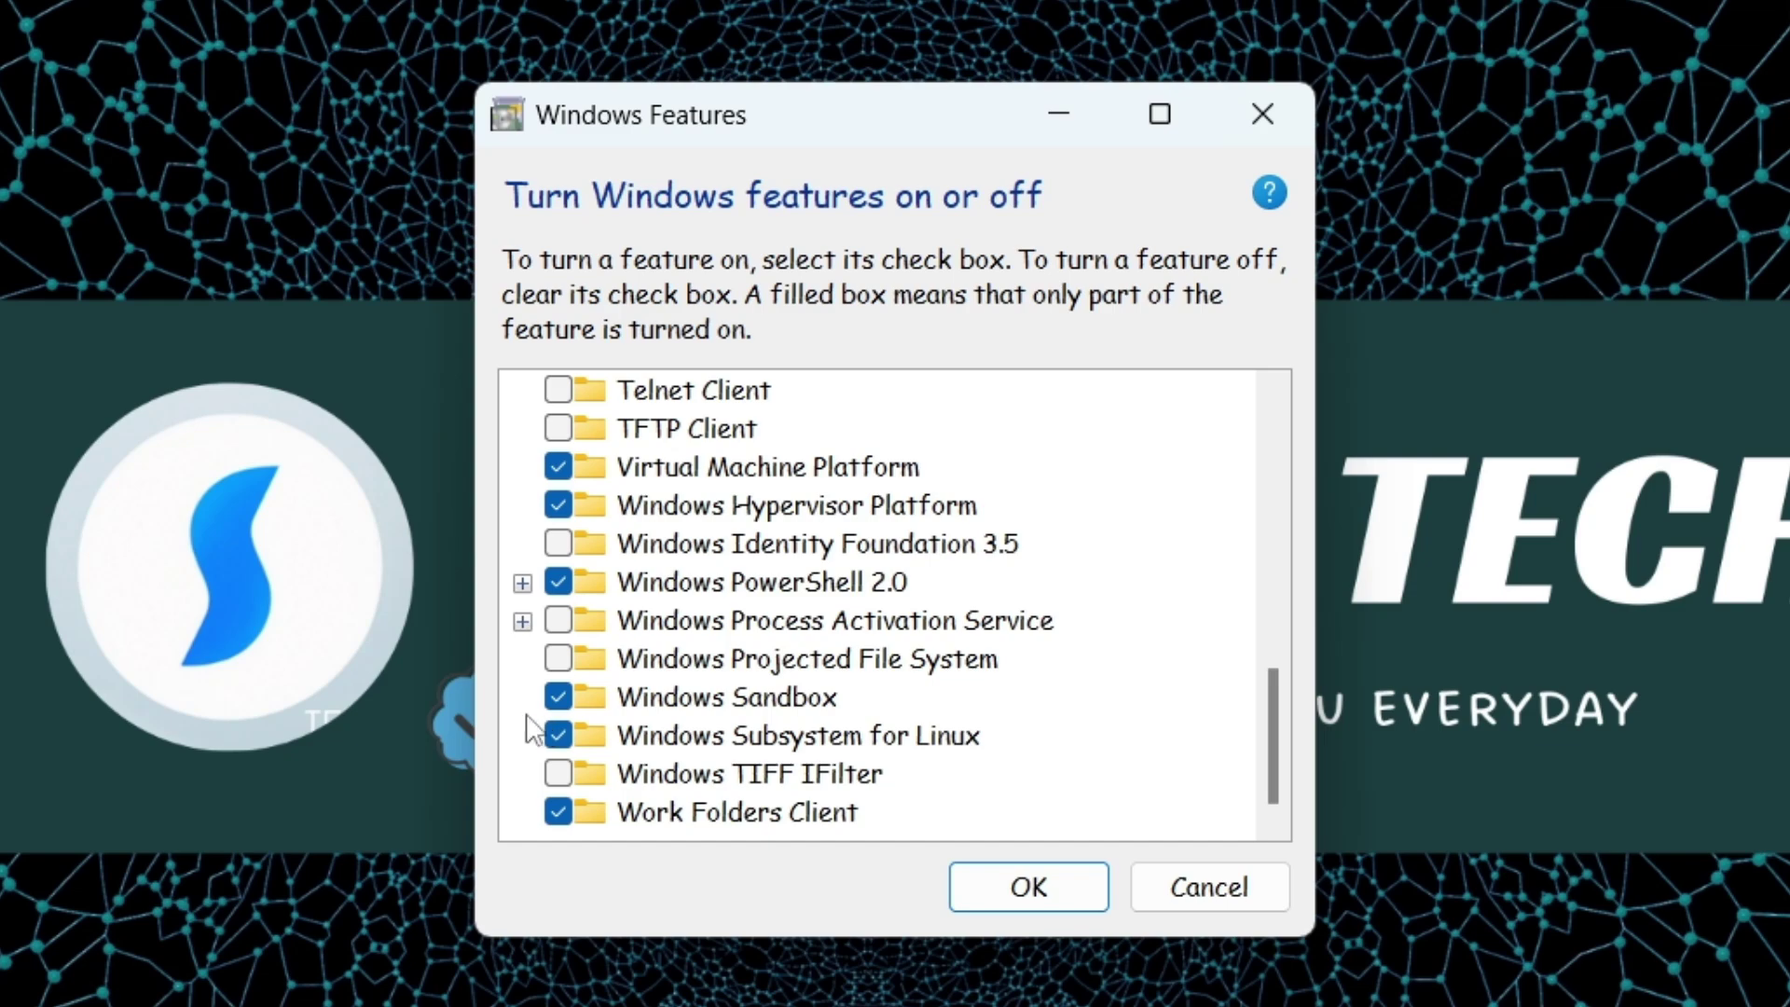
left_click(266, 688)
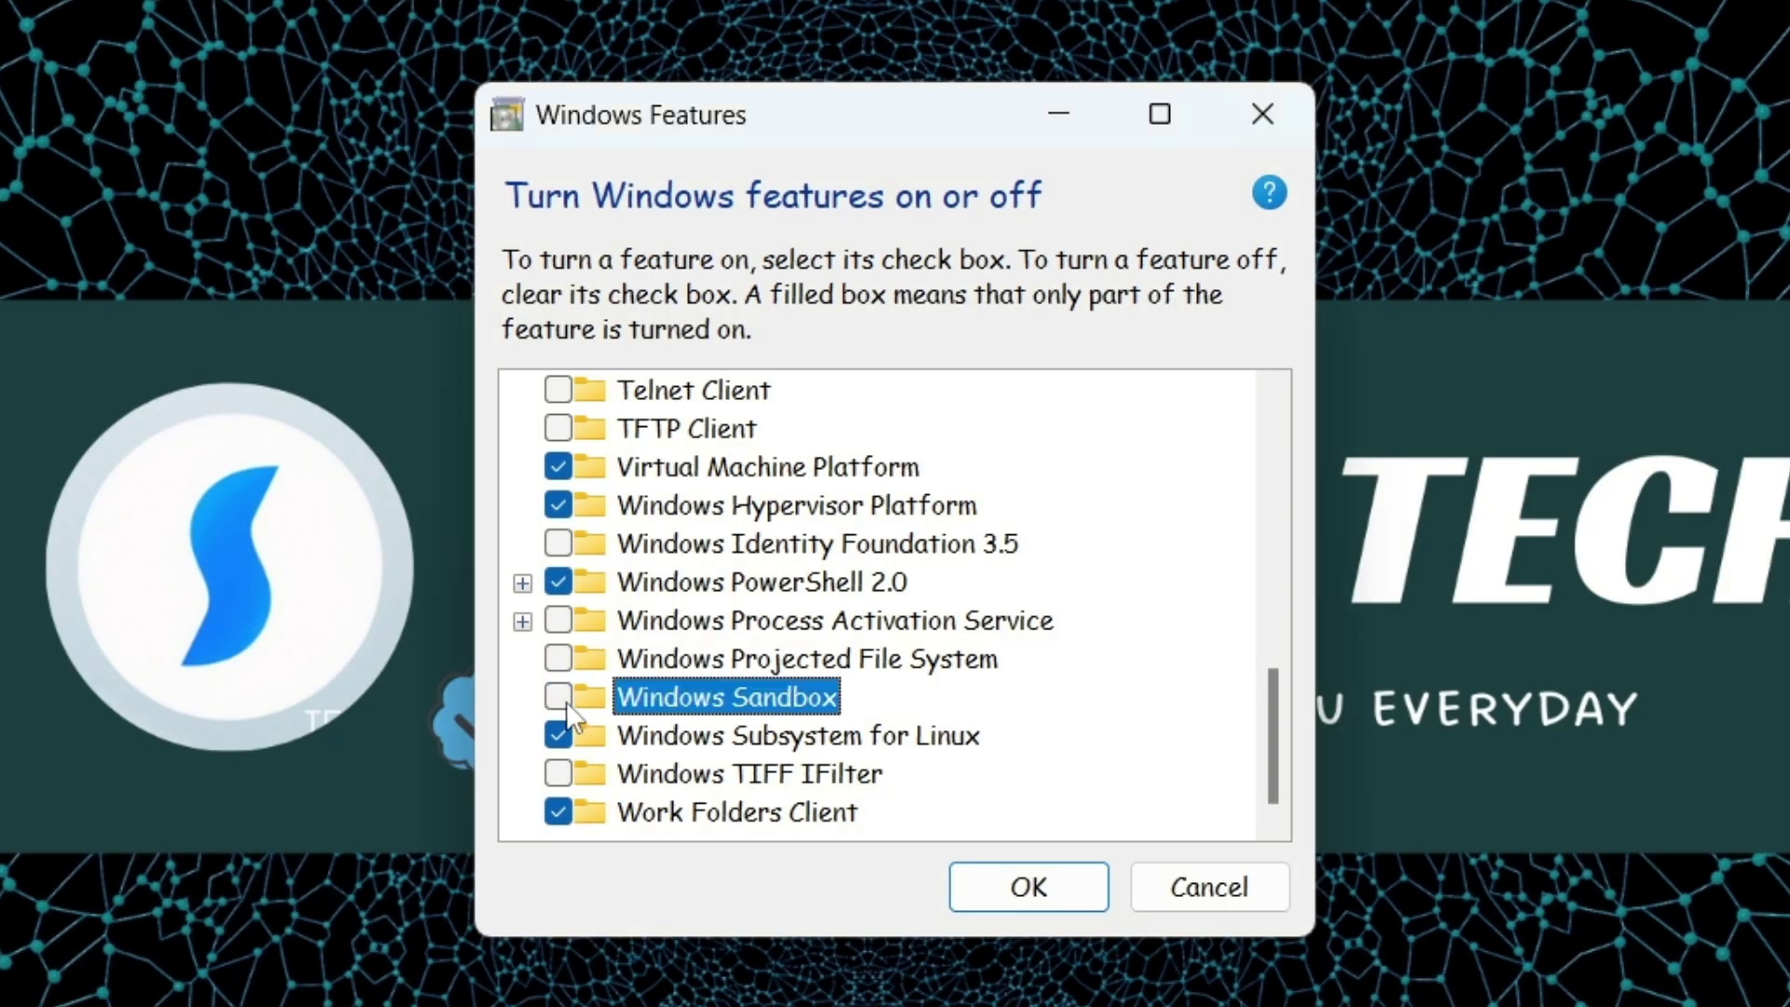
left_click(562, 701)
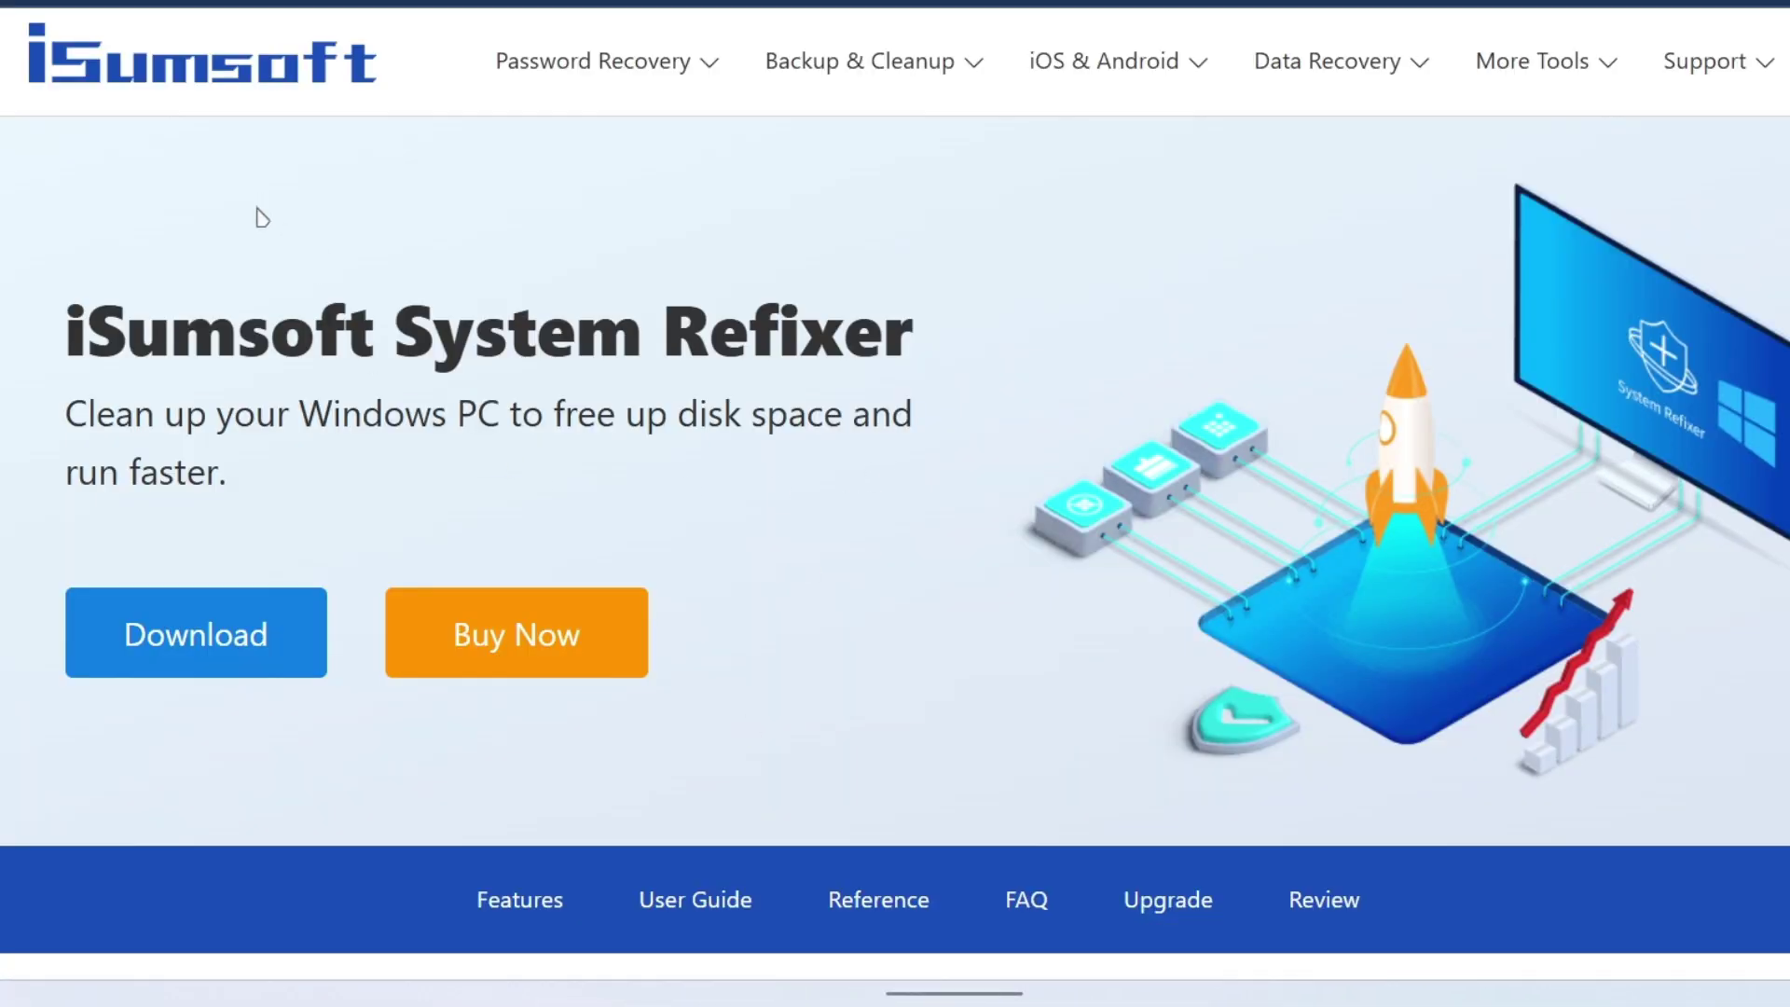
Highlight the iSumsoft System Refixer heading and its five feature bullets, then show the desktop
left_click_drag(87, 331, 921, 333)
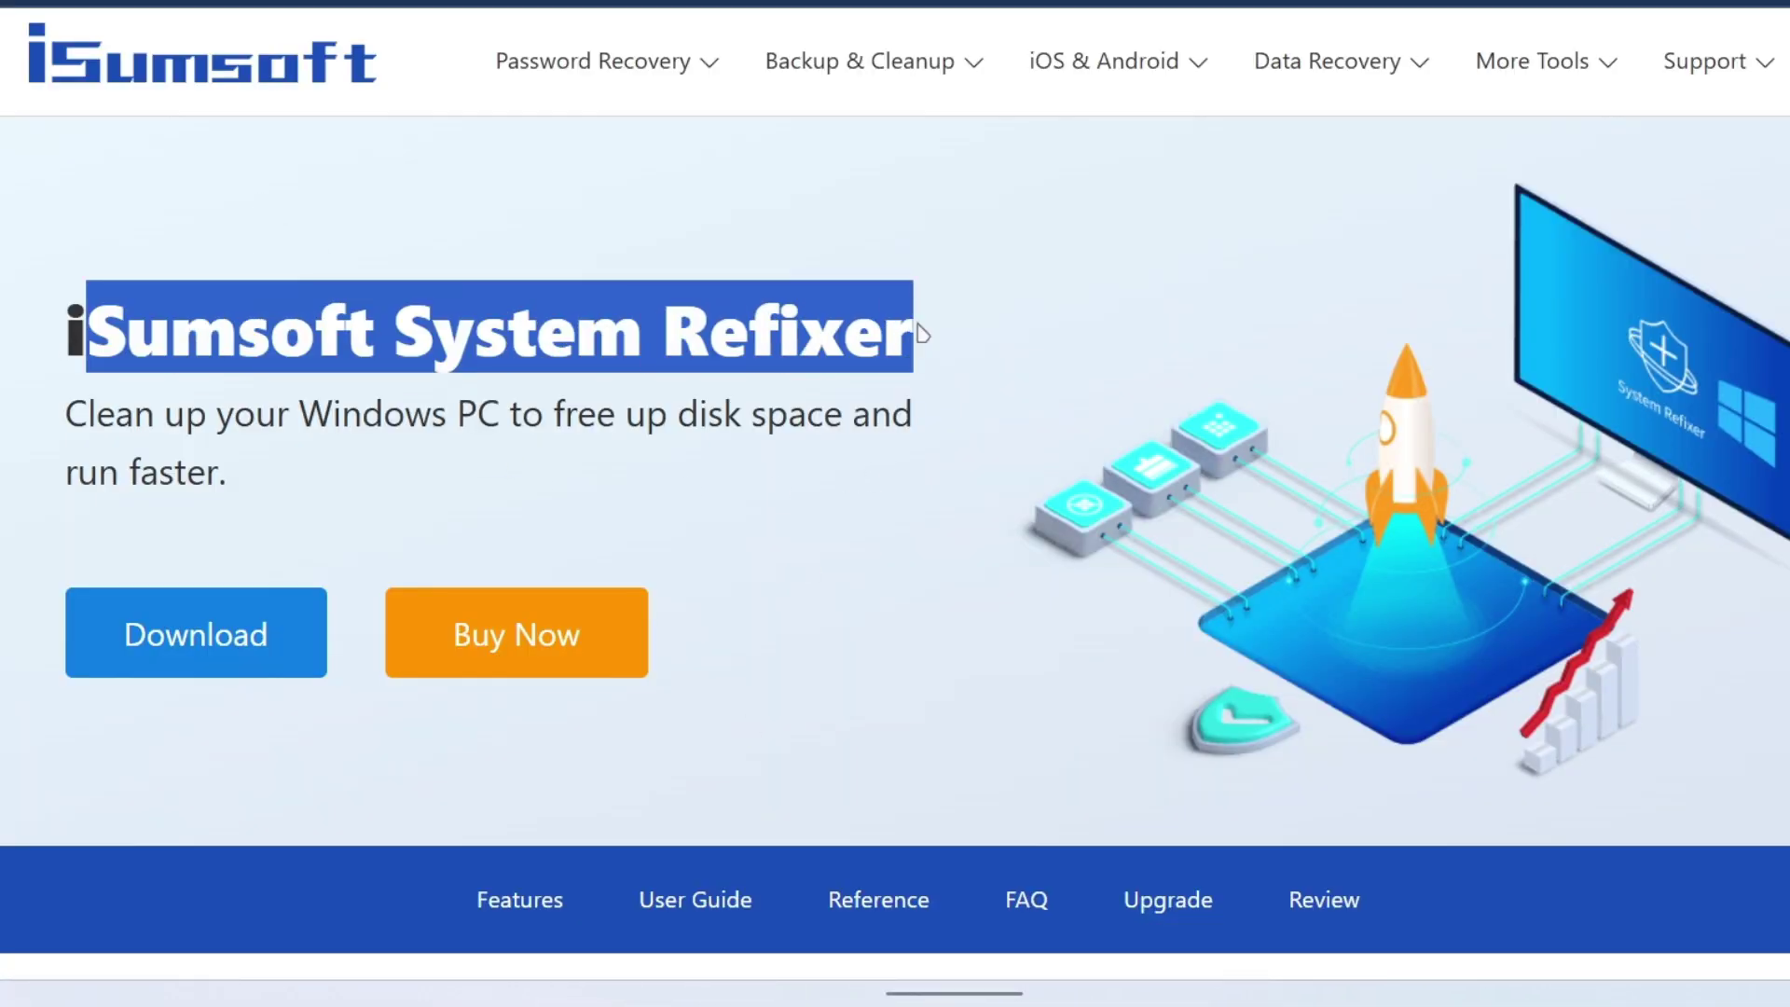
scroll(791, 423, "down", 8)
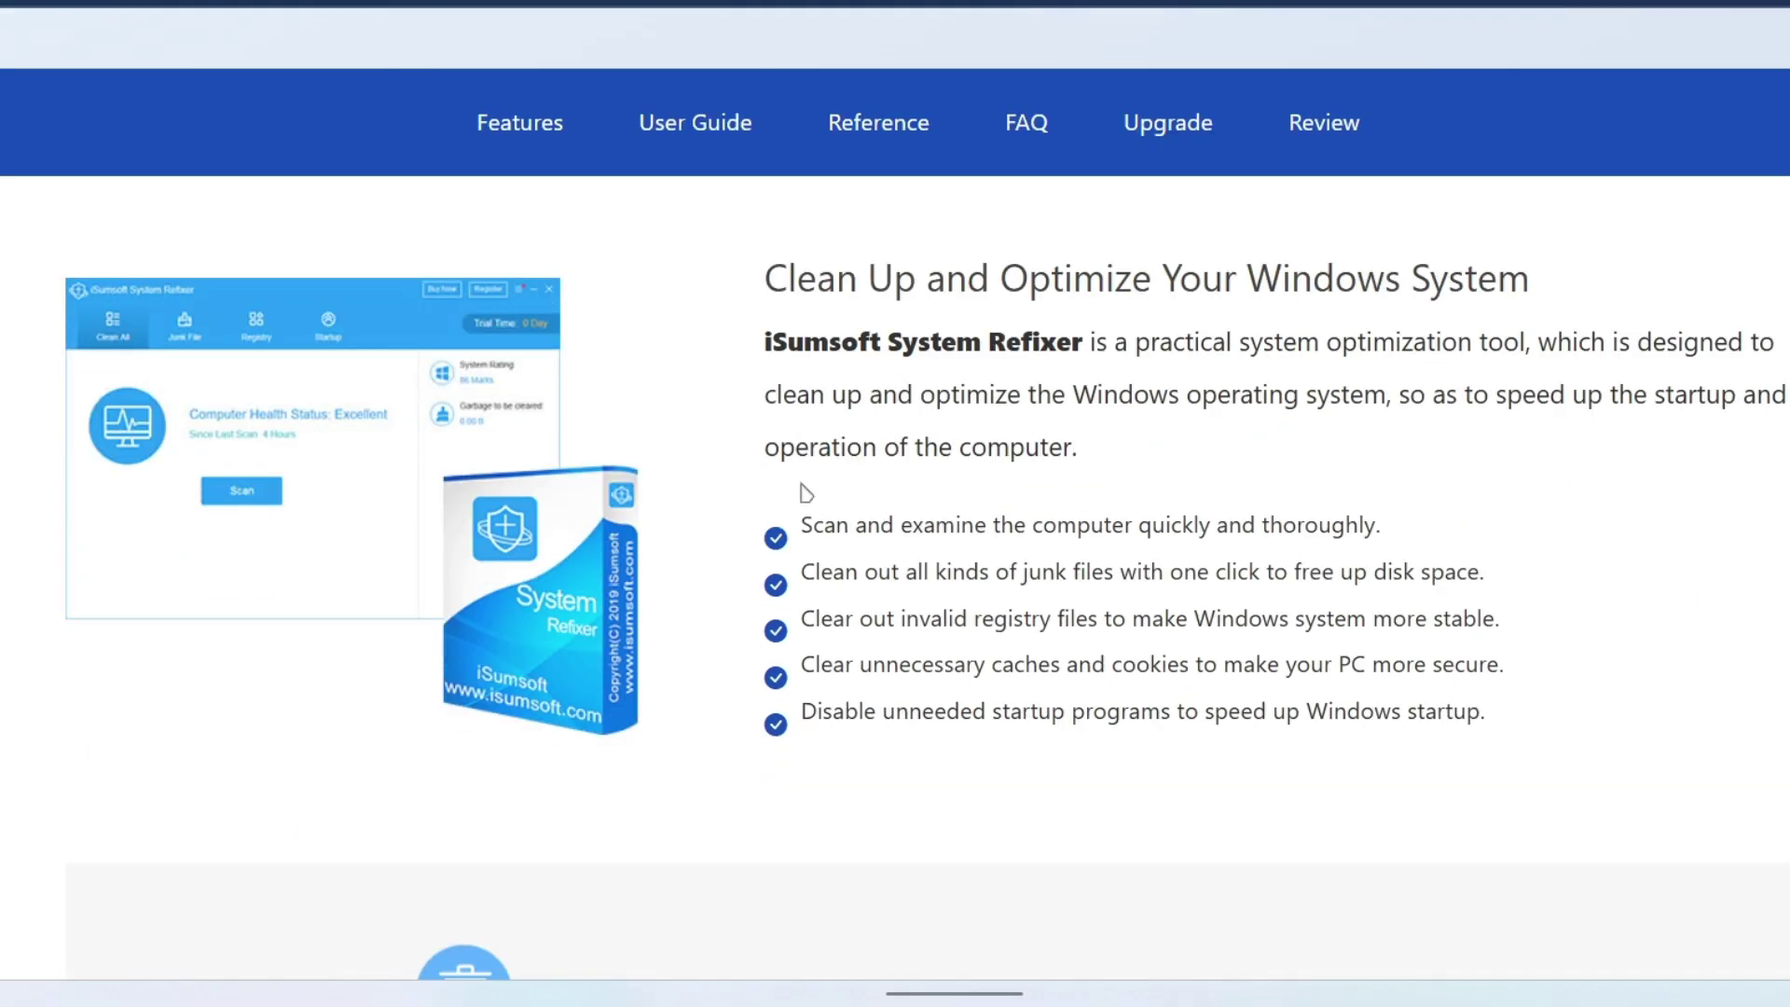
left_click_drag(809, 522, 1491, 713)
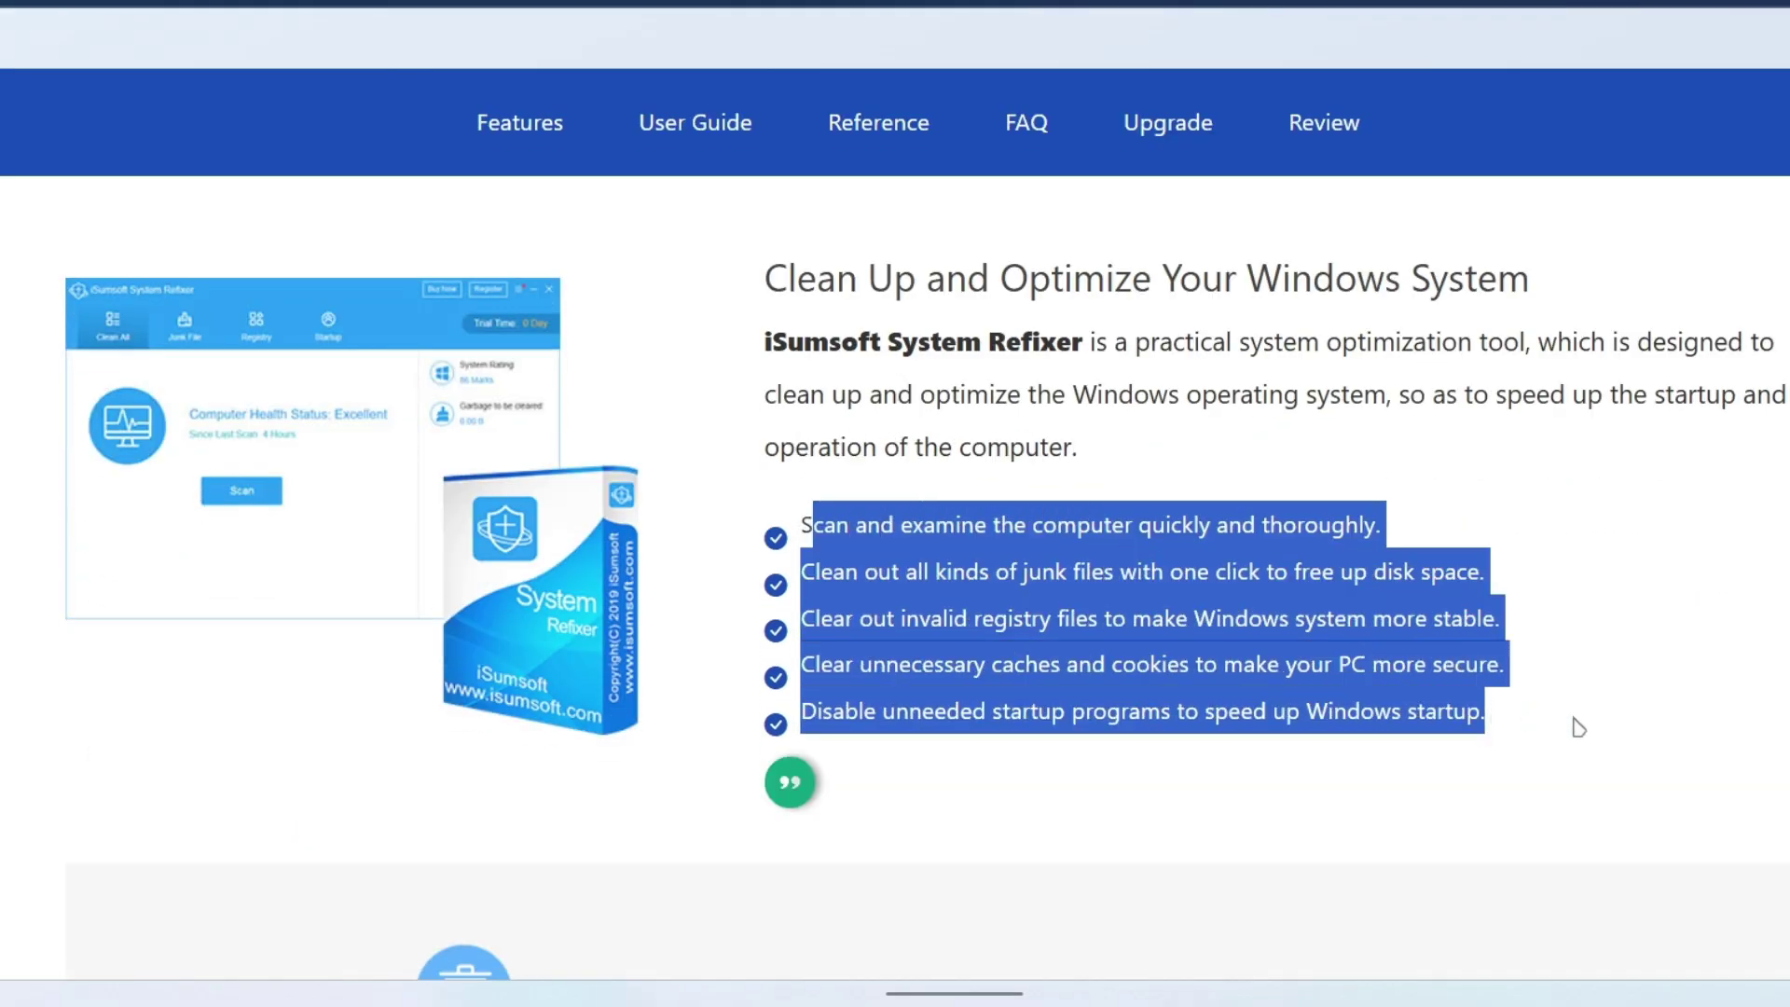
left_click(1579, 727)
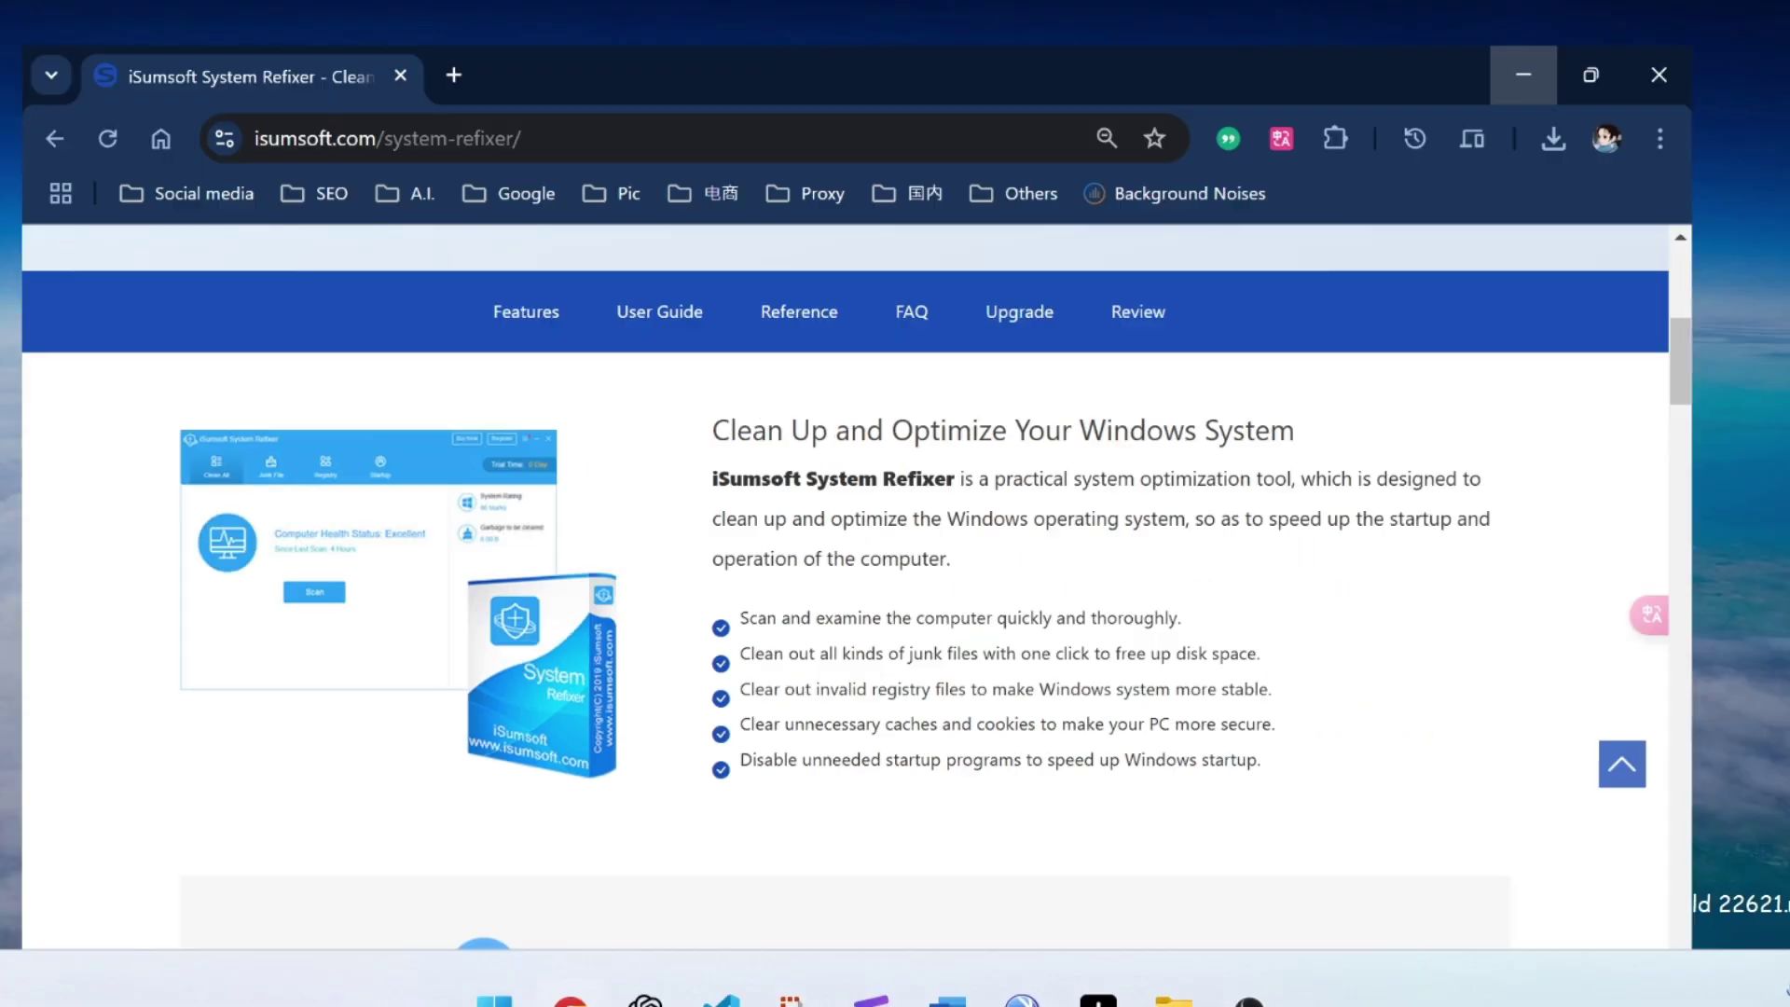
key("super+d")
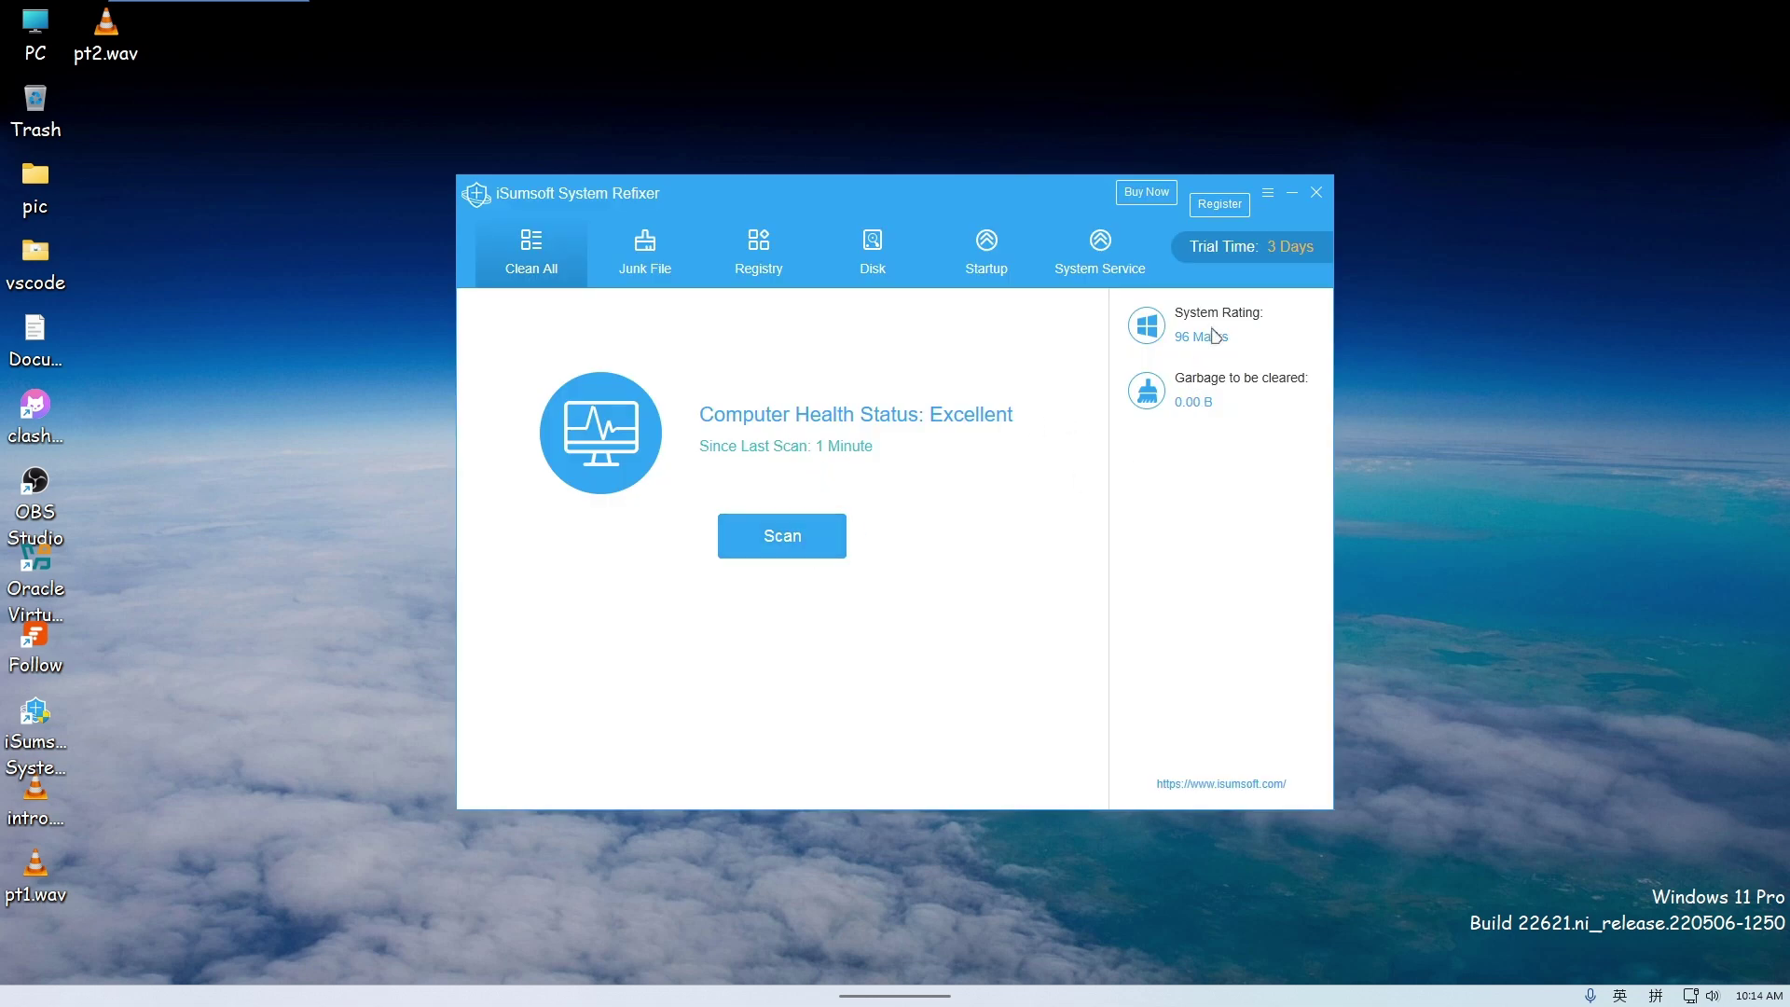
Browse the Junk File, Disk and Startup sections, then return to the Clean All overview
left_click(636, 252)
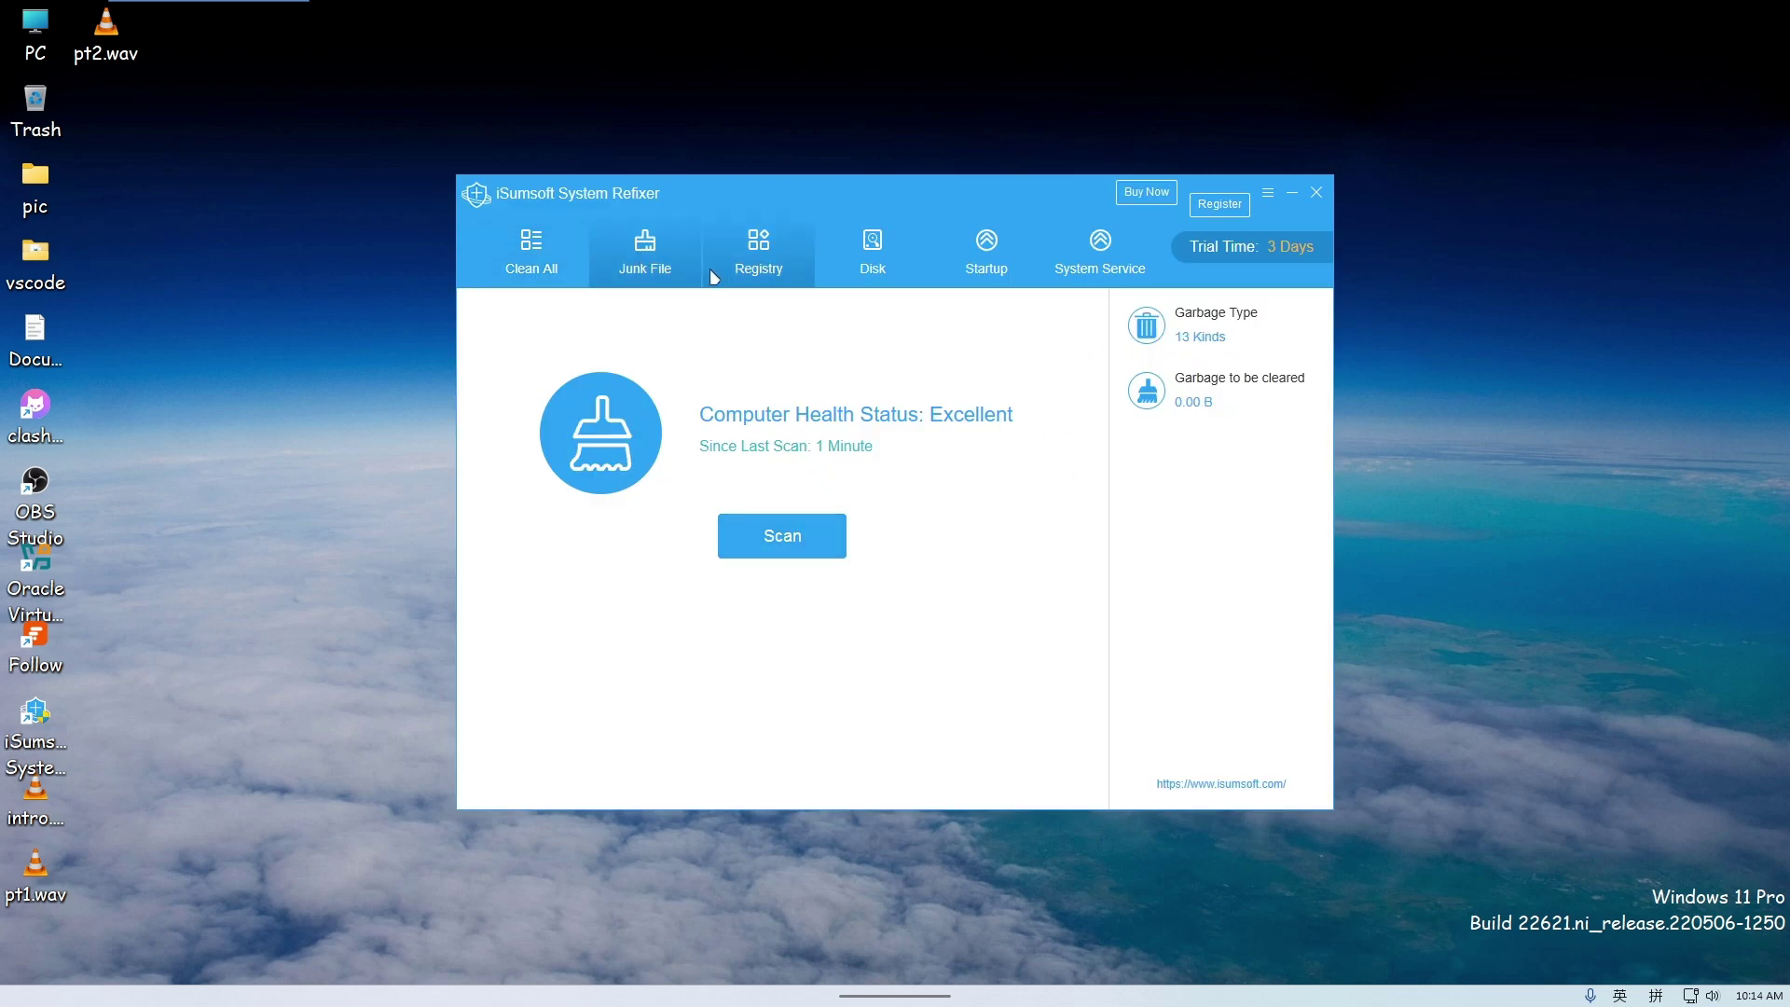
left_click(864, 251)
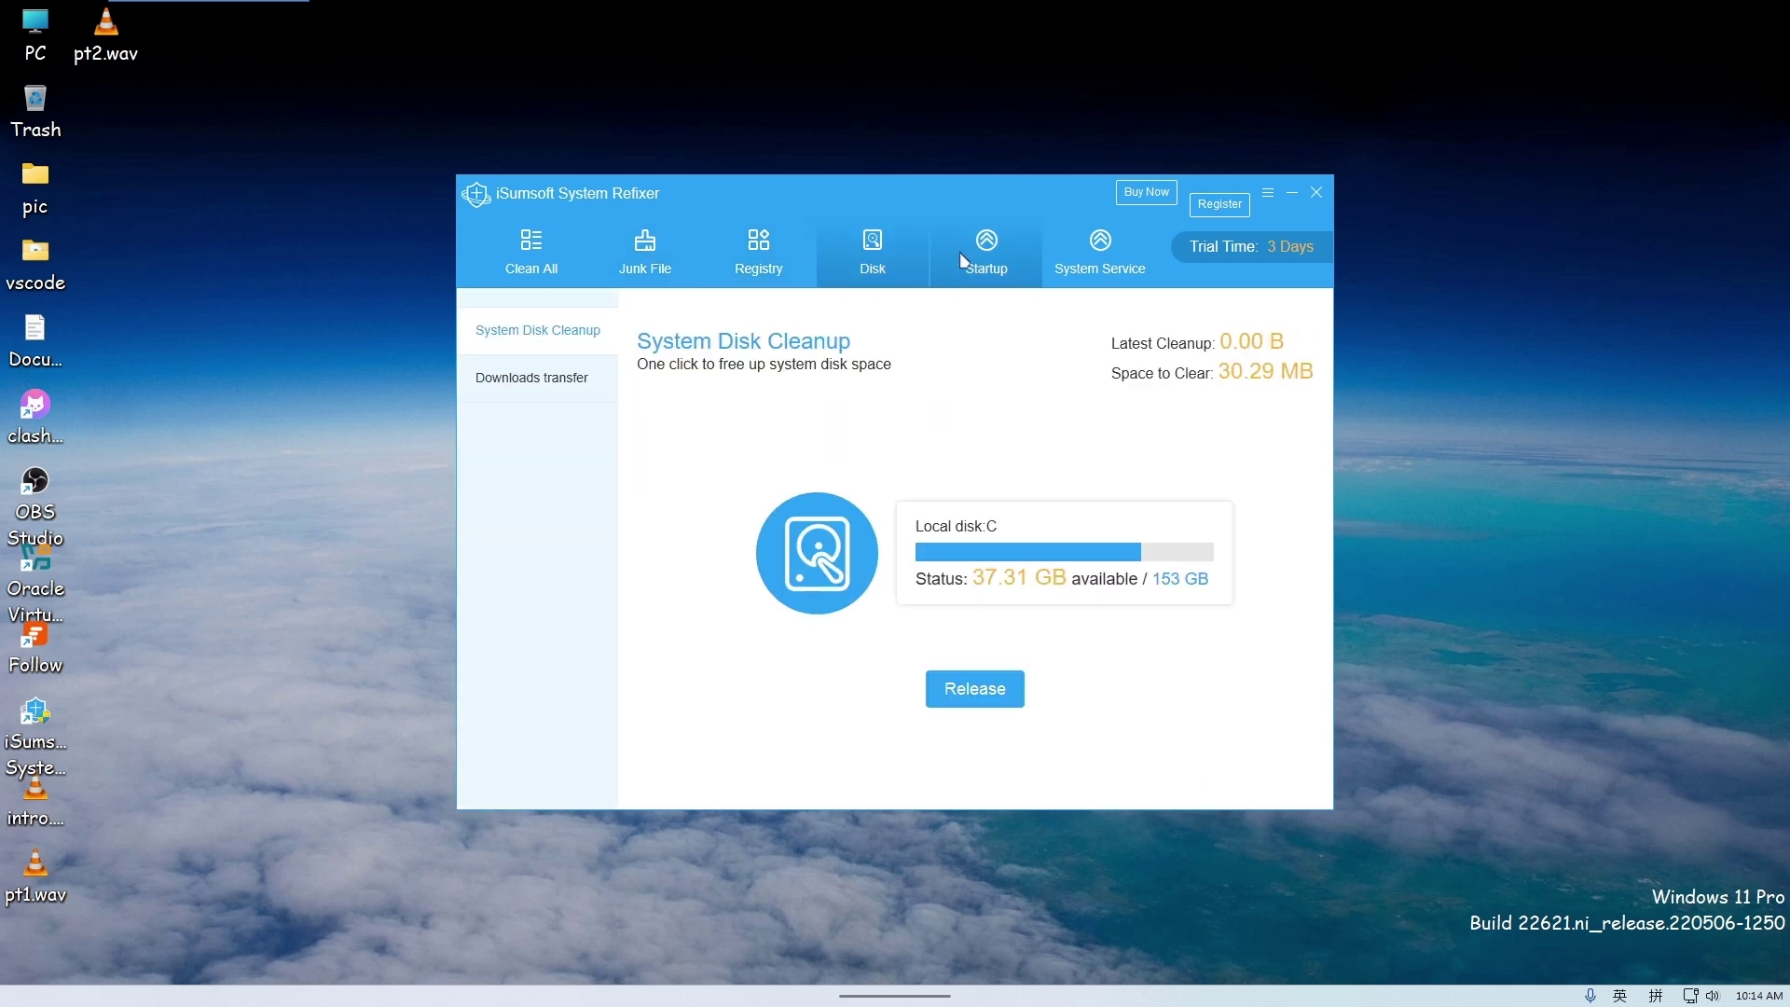
left_click(1016, 261)
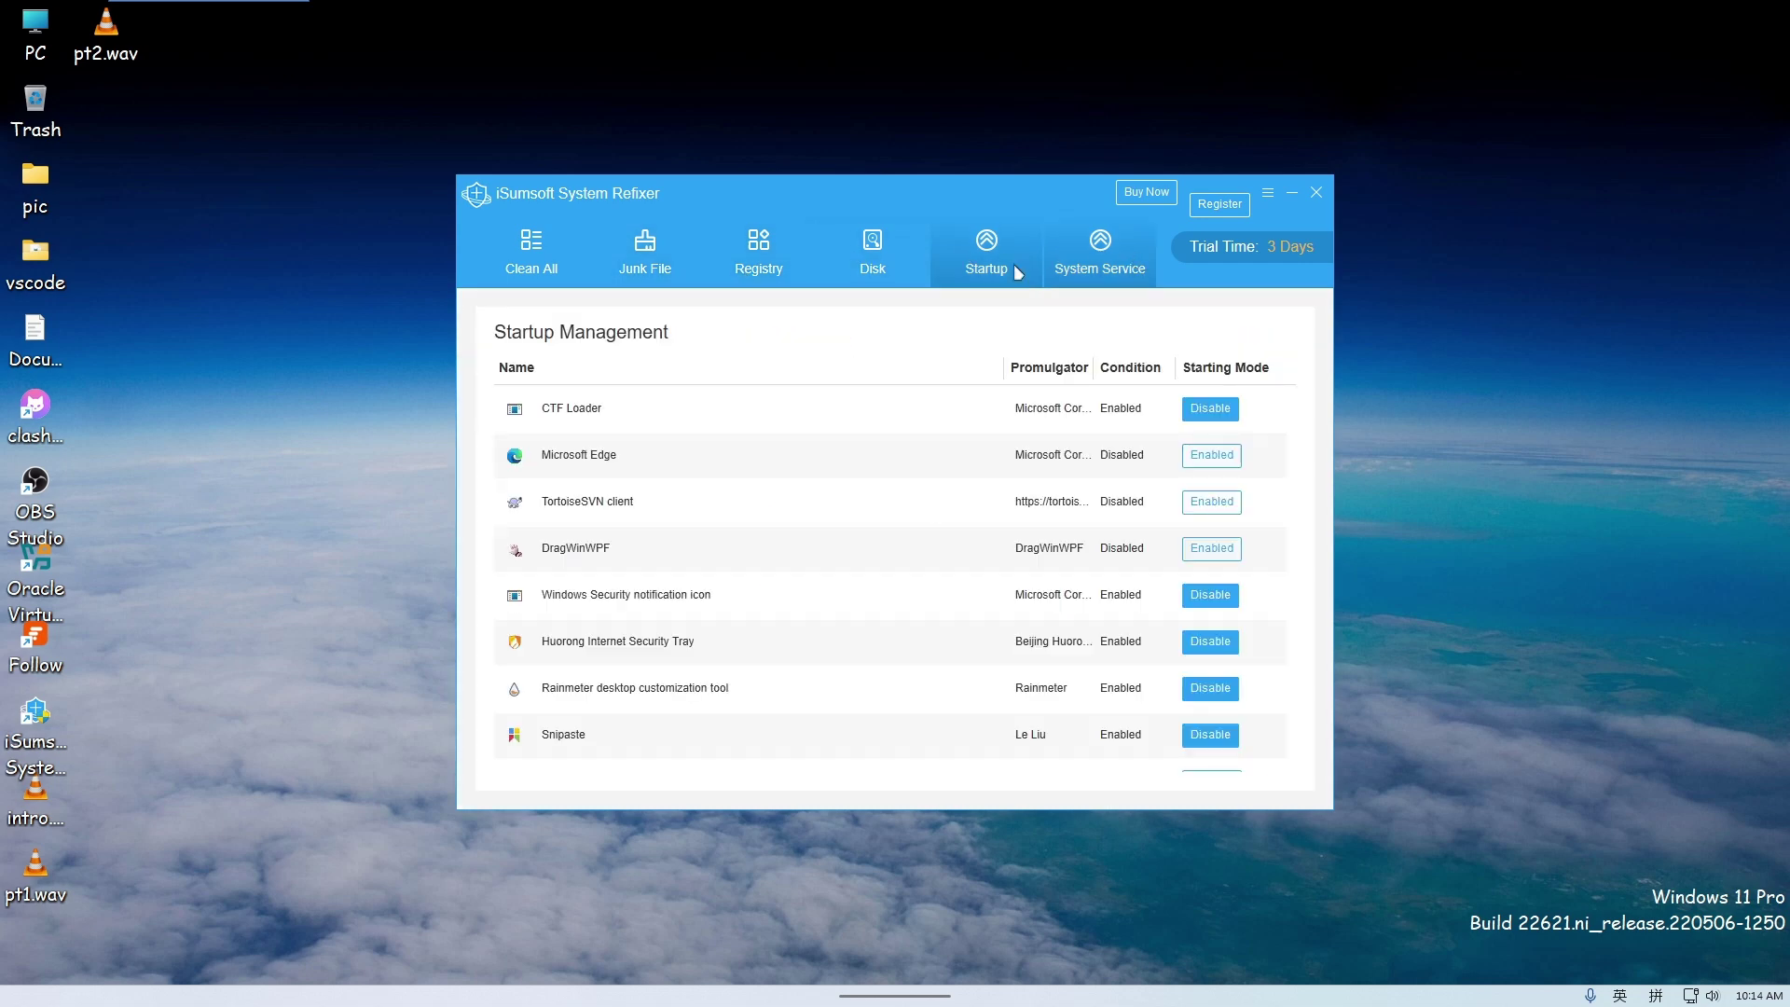
left_click(546, 271)
Scan the PC and review the list of temporary files found
left_click(817, 546)
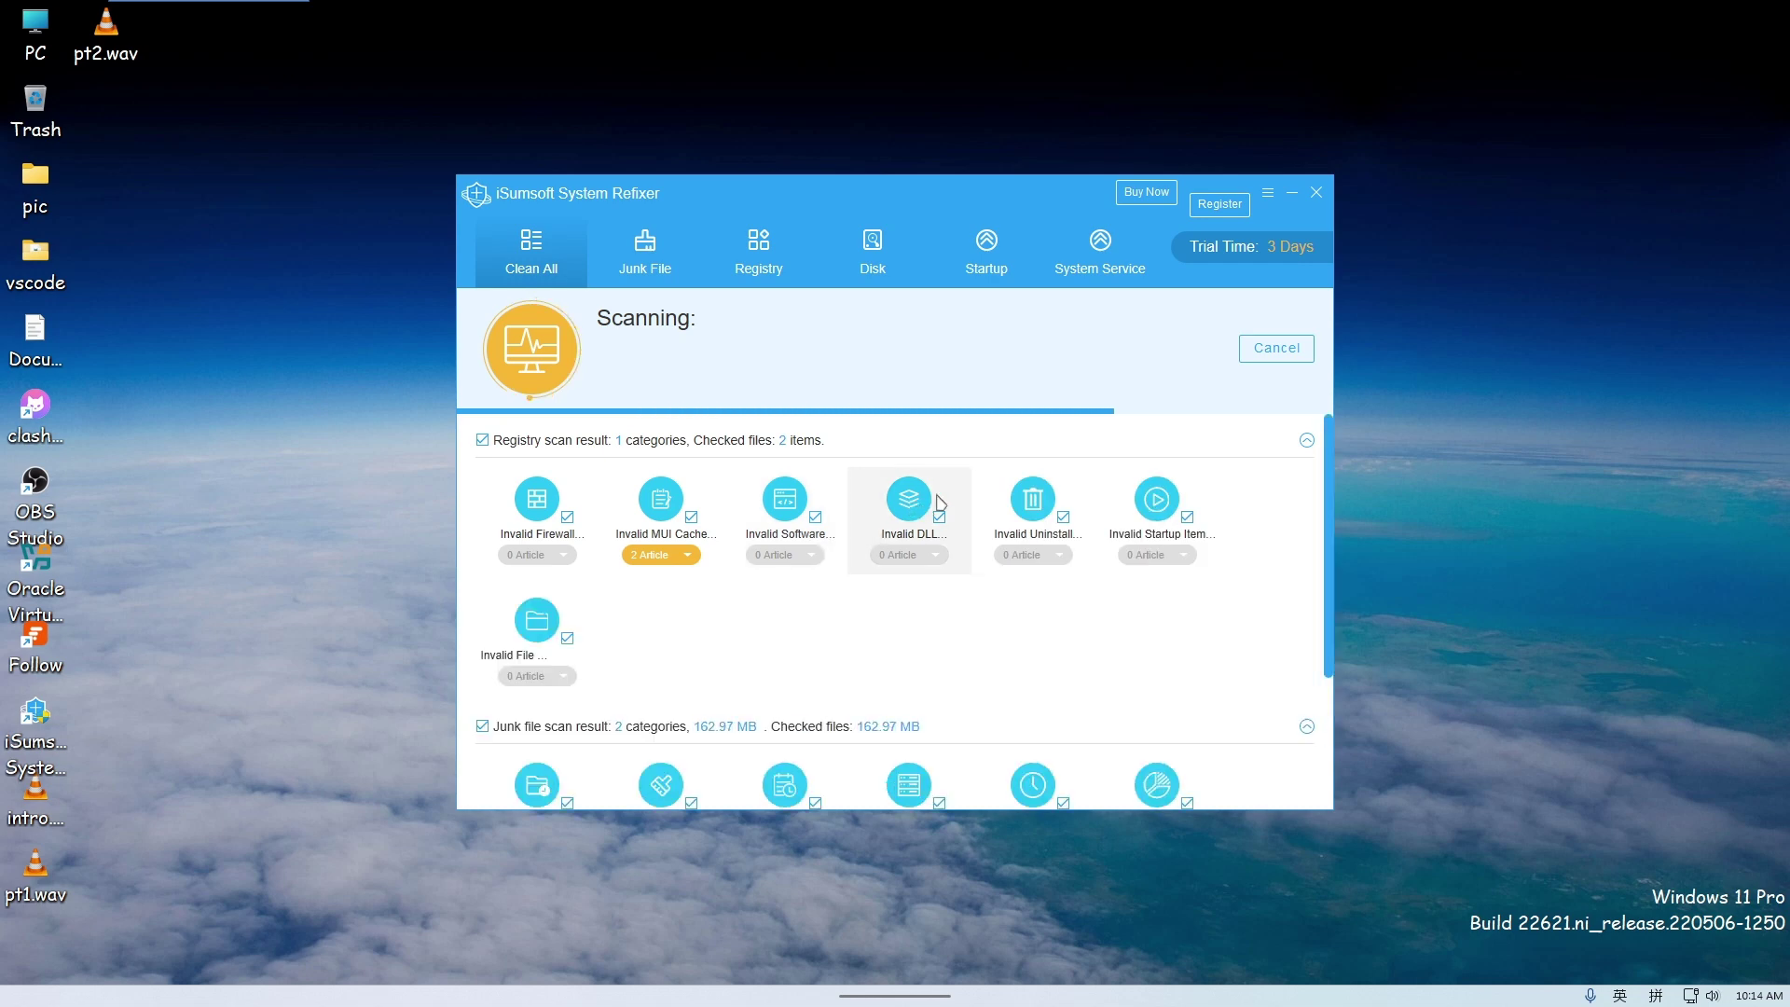
scroll(1086, 600, "down", 1)
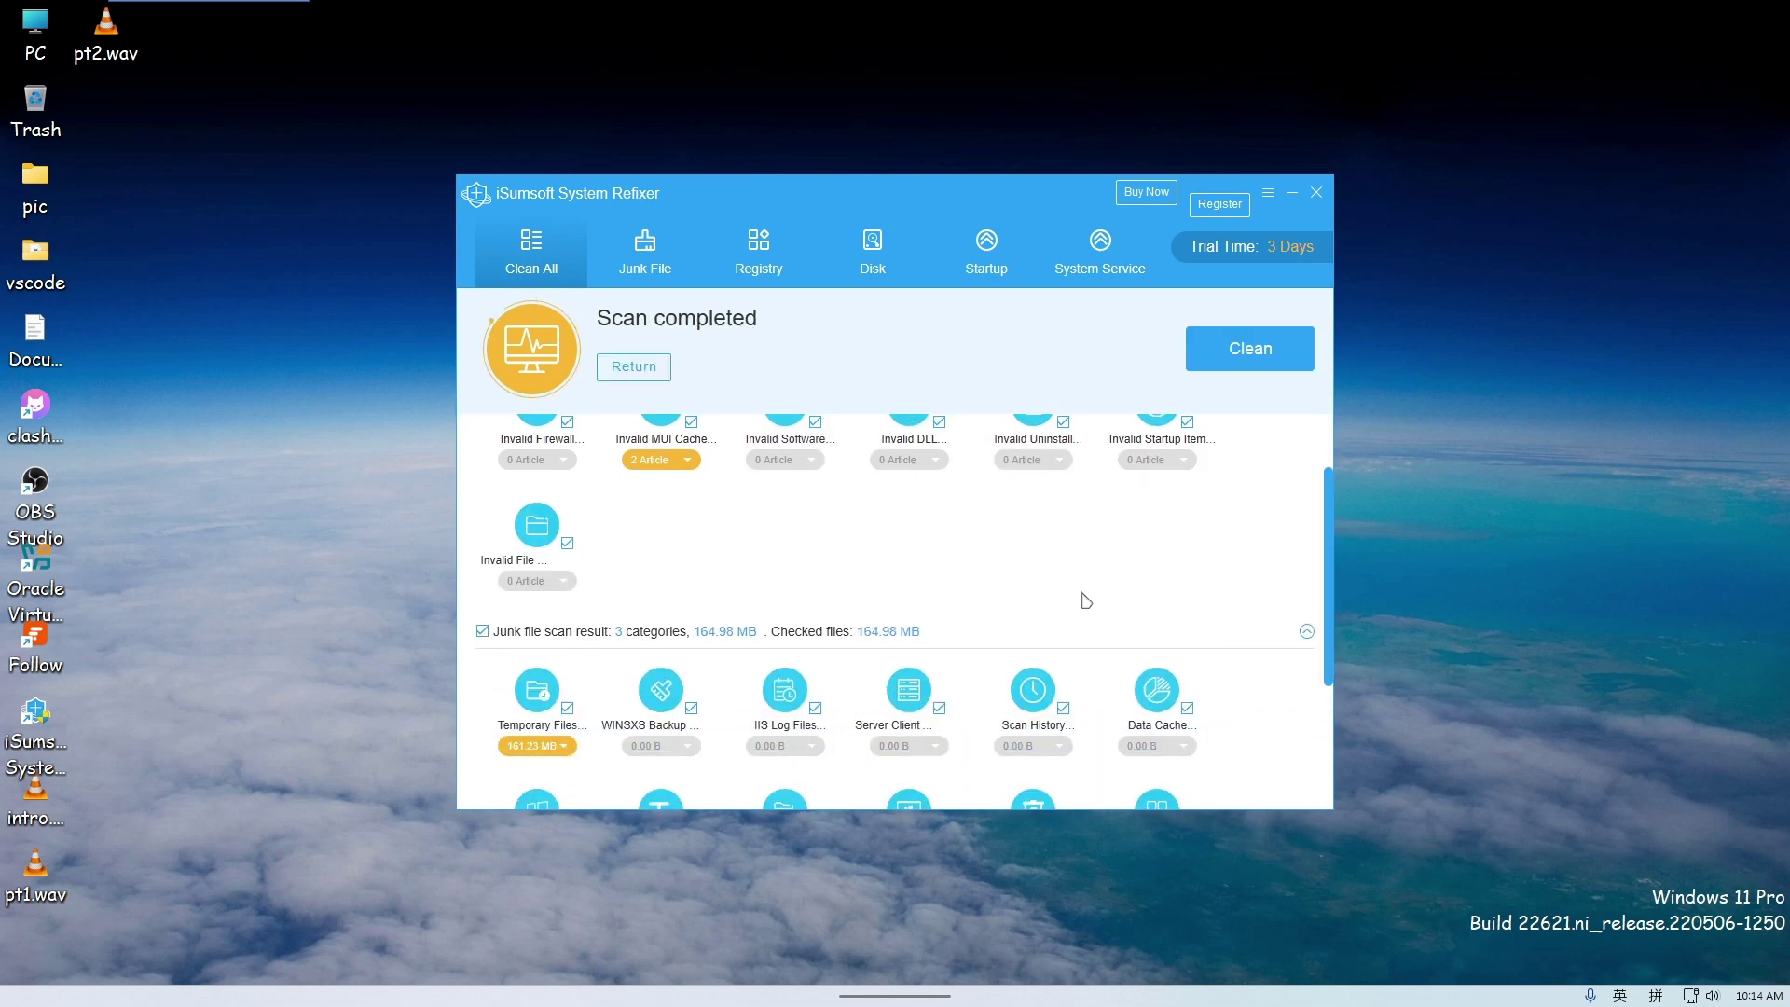
left_click(566, 746)
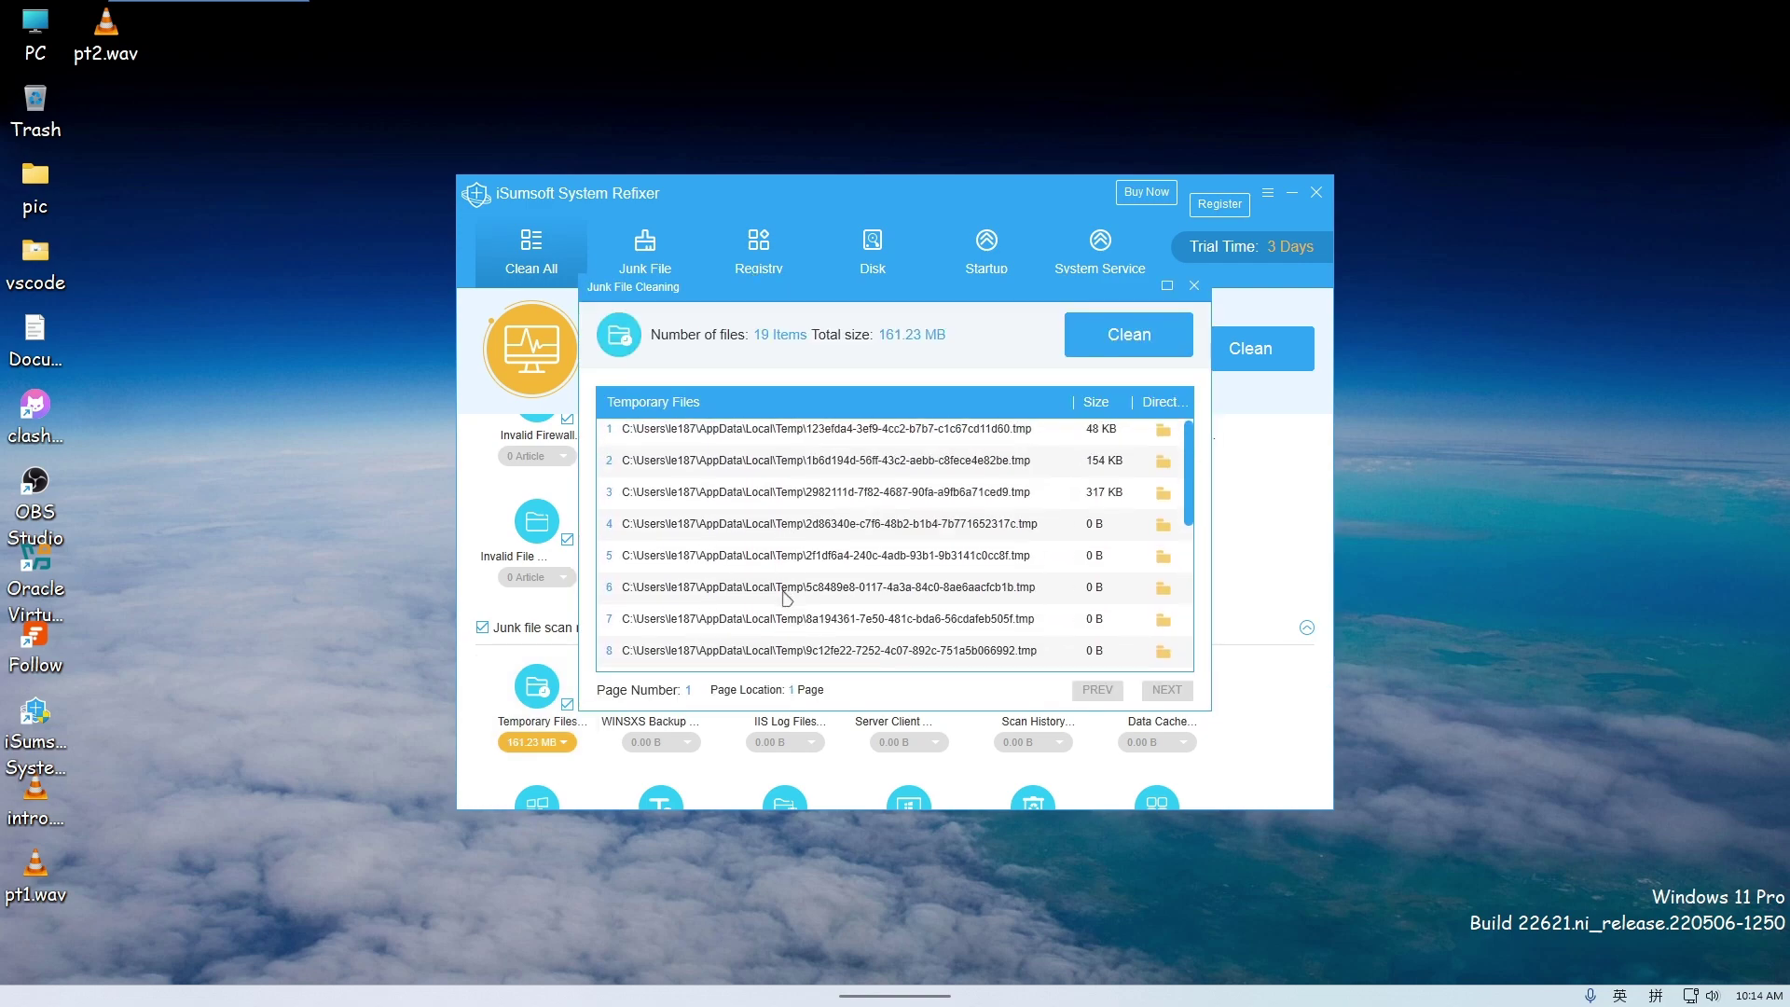
scroll(783, 596, "down", 3)
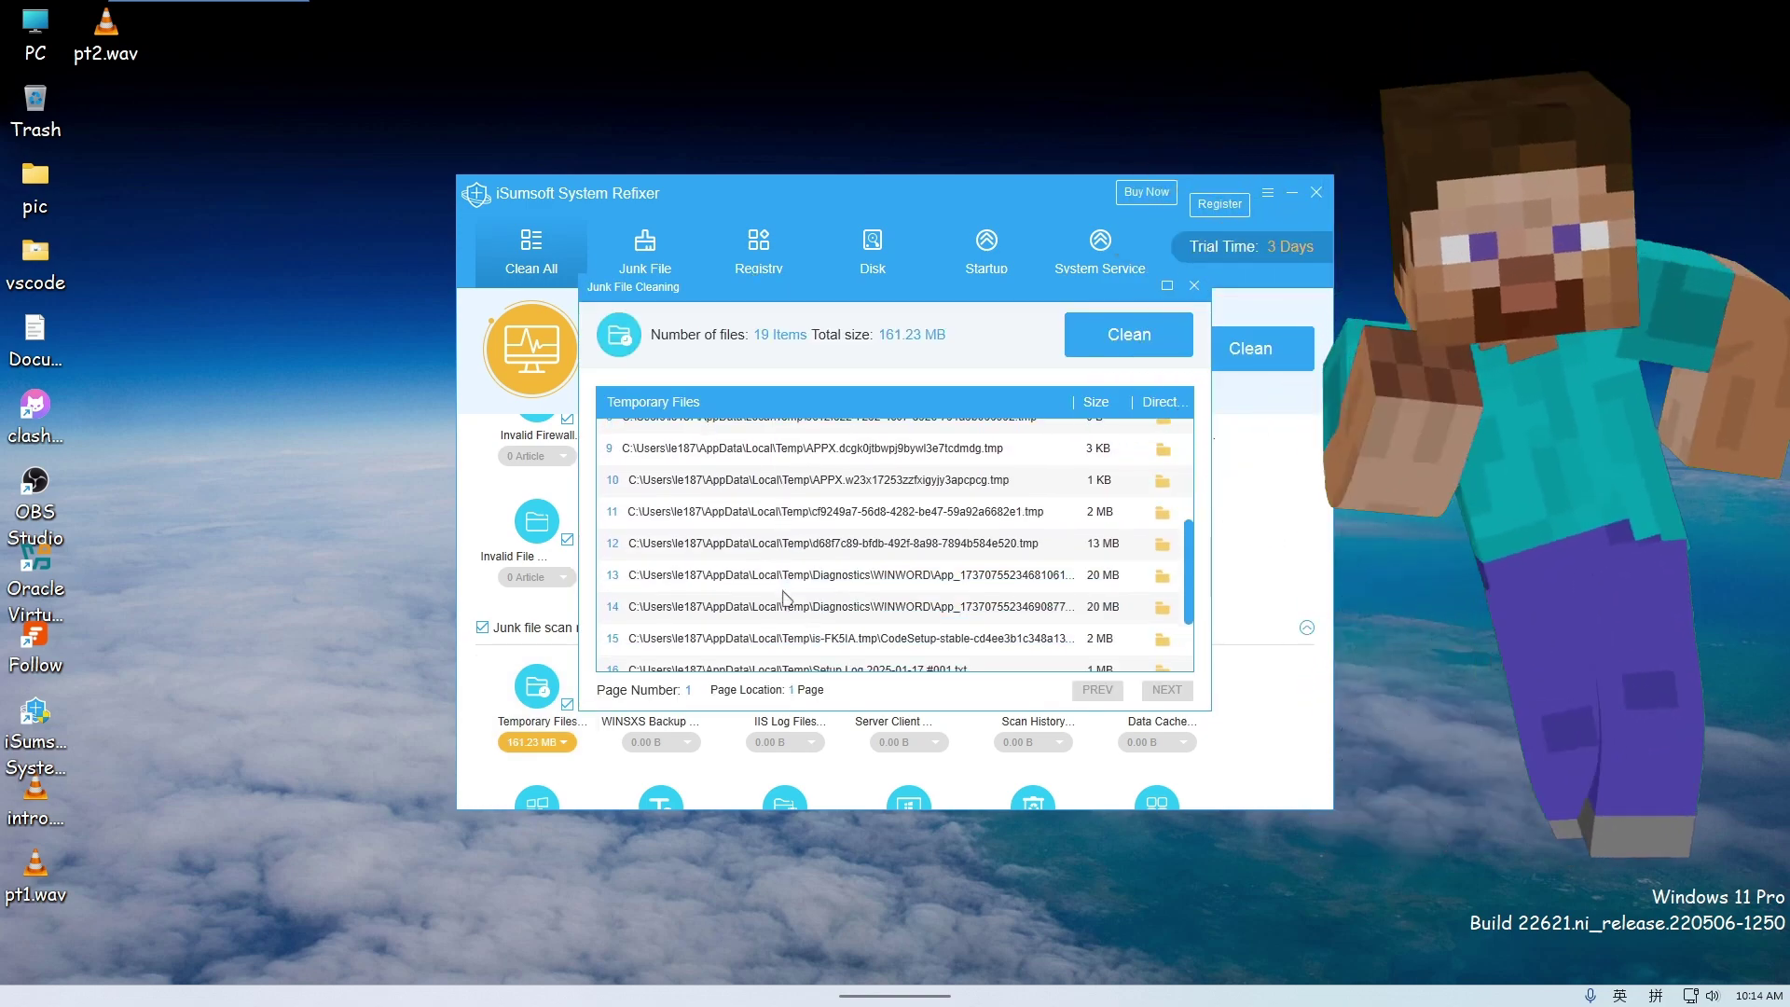
scroll(783, 597, "down", 1)
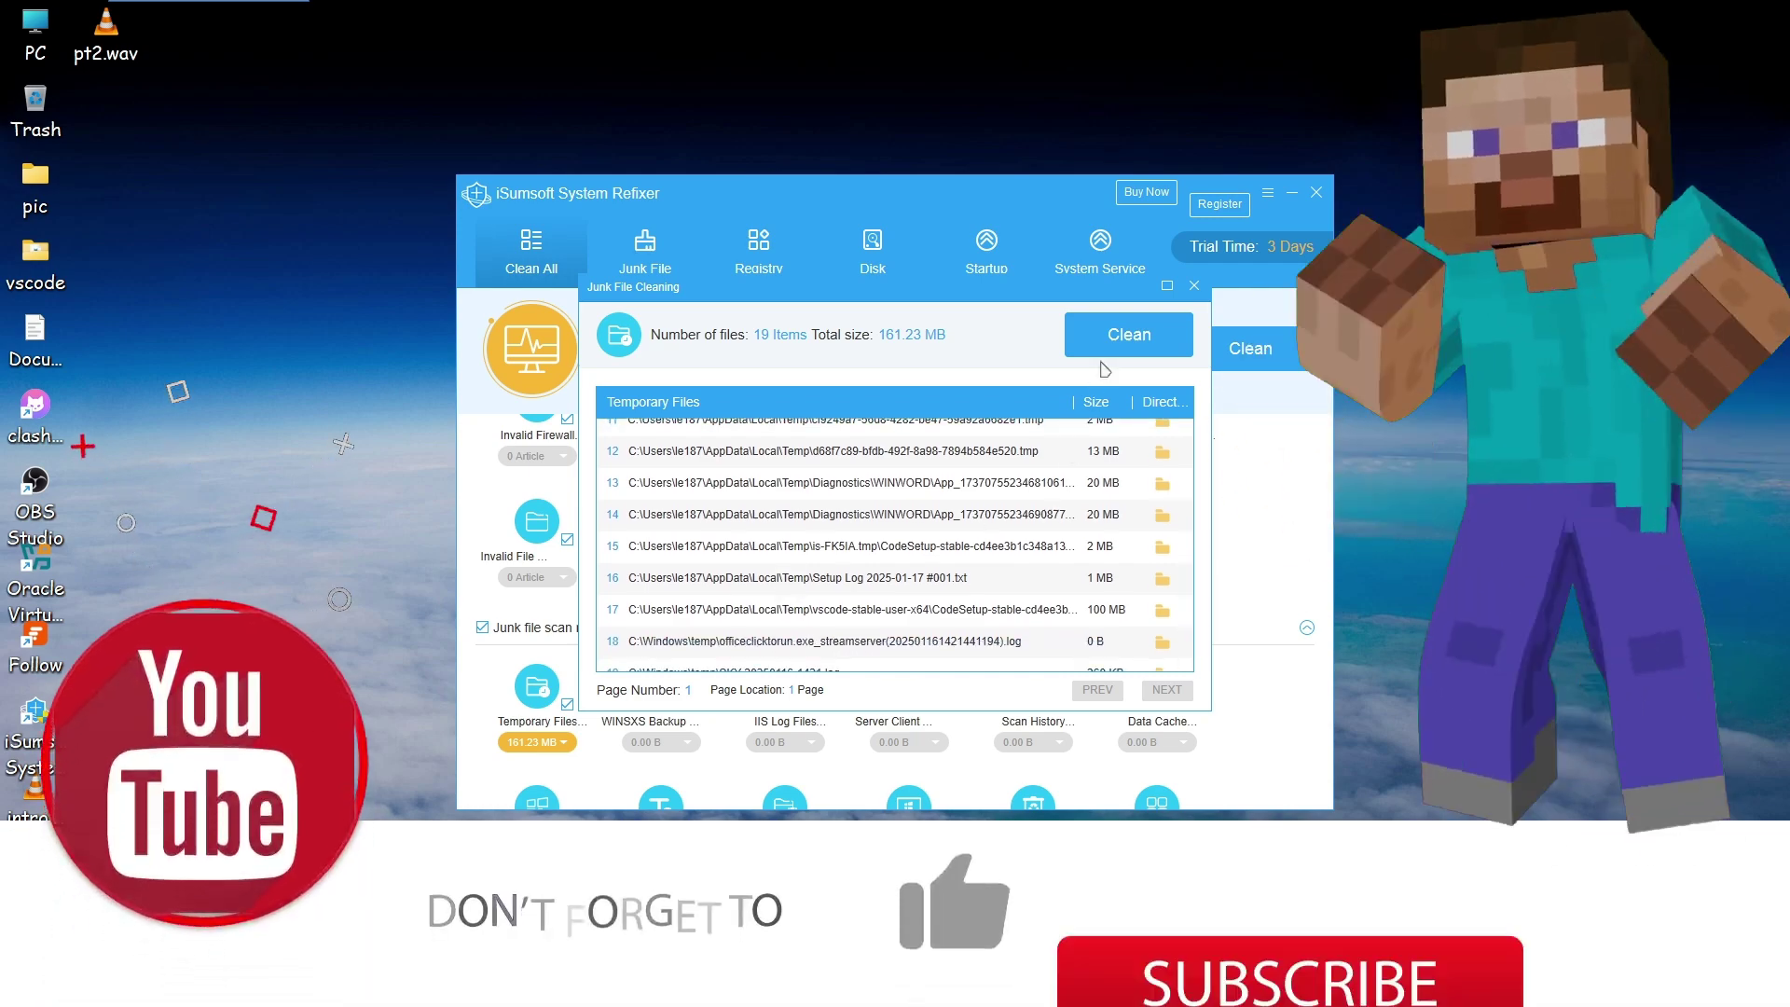
left_click(1194, 285)
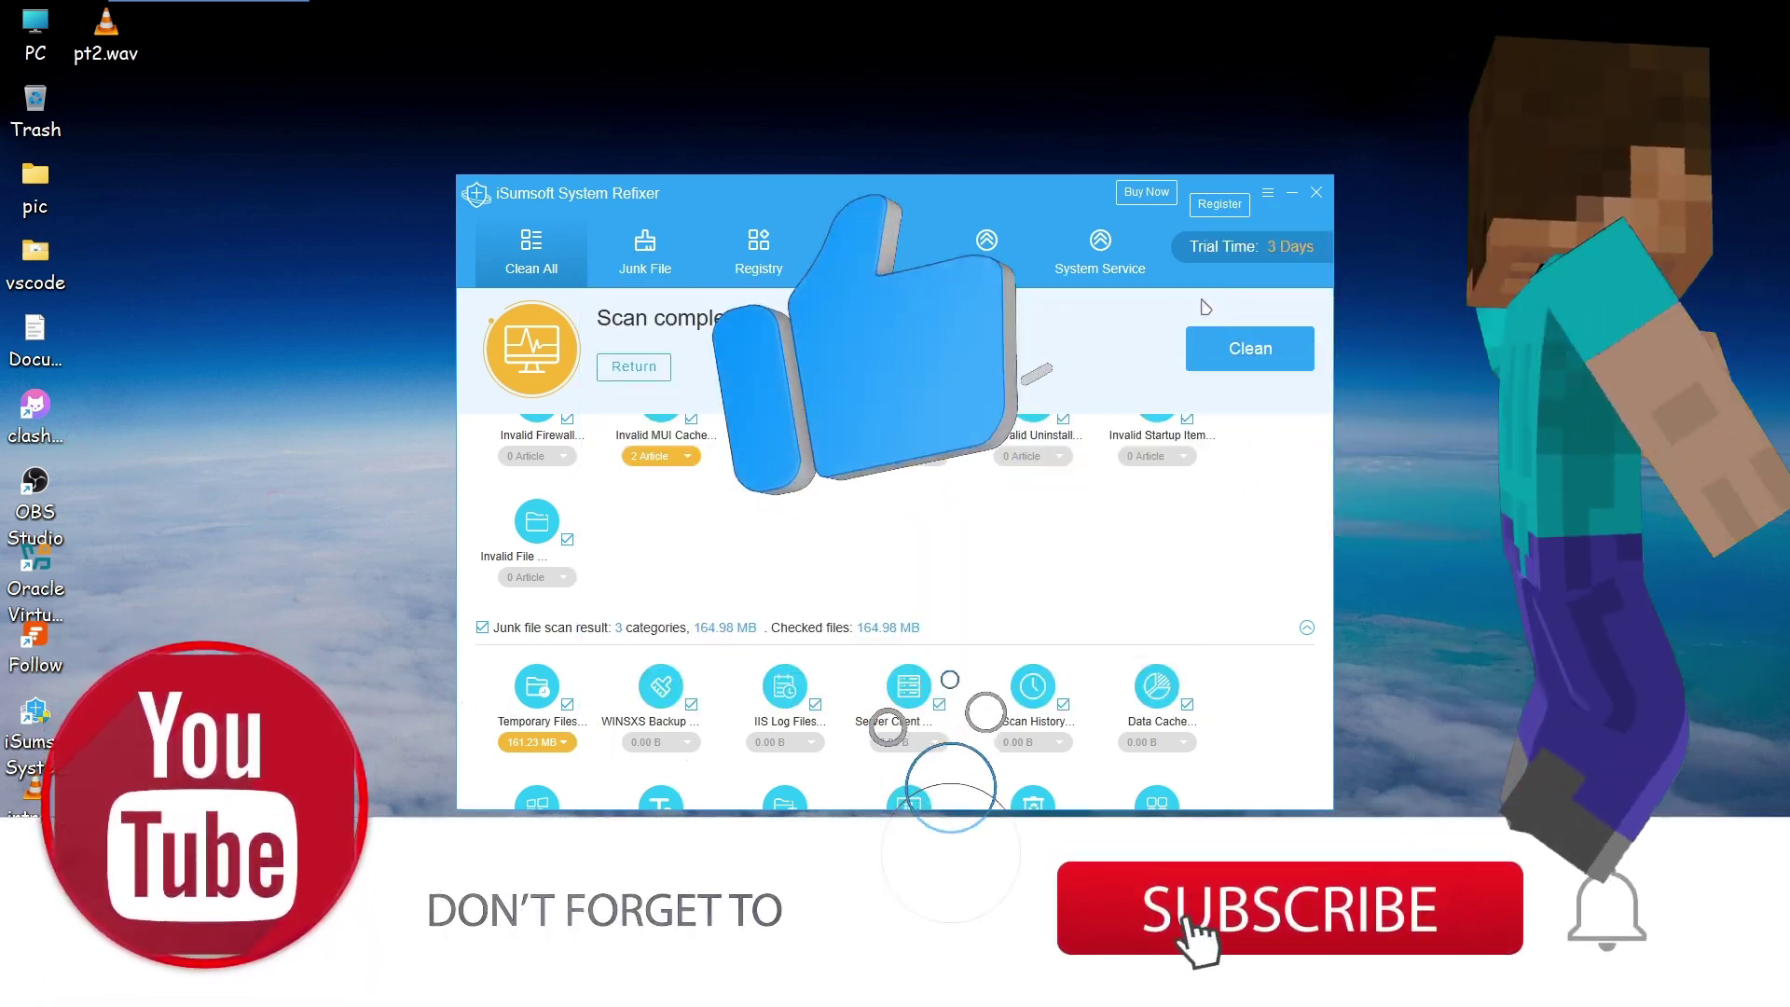
Clean all the junk found, acknowledge the Completed! message, and close System Refixer
left_click(1212, 347)
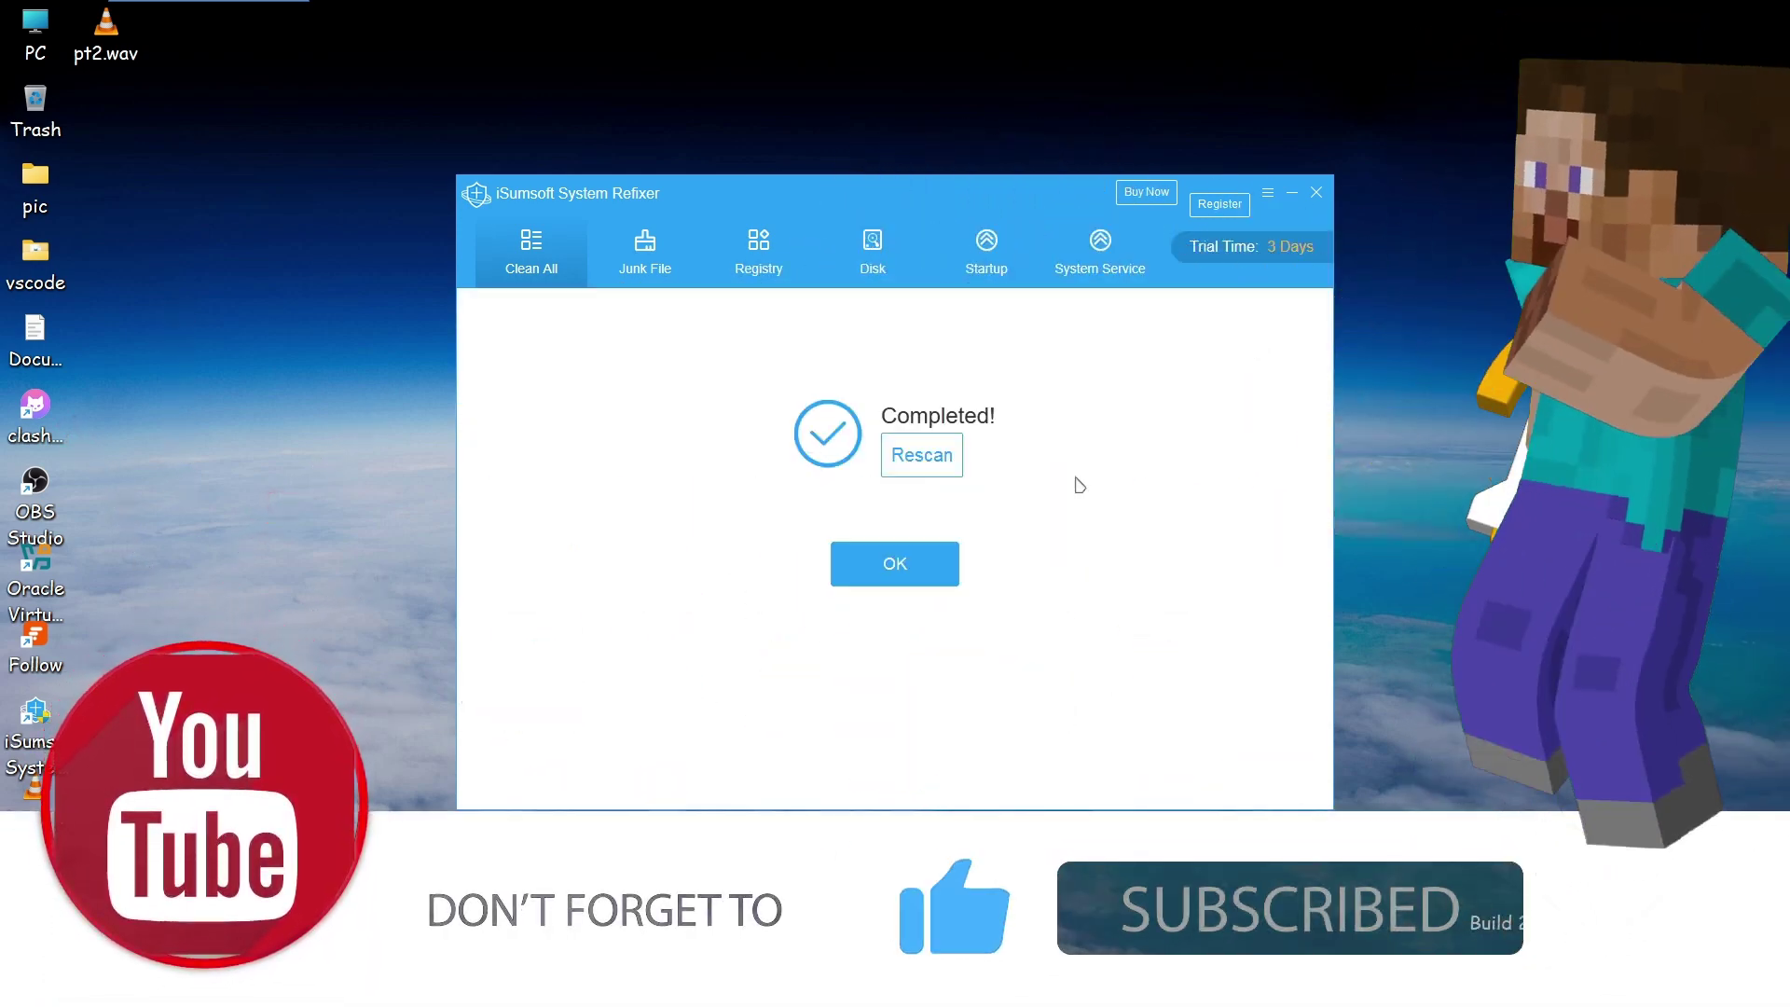
left_click(943, 569)
left_click(1314, 193)
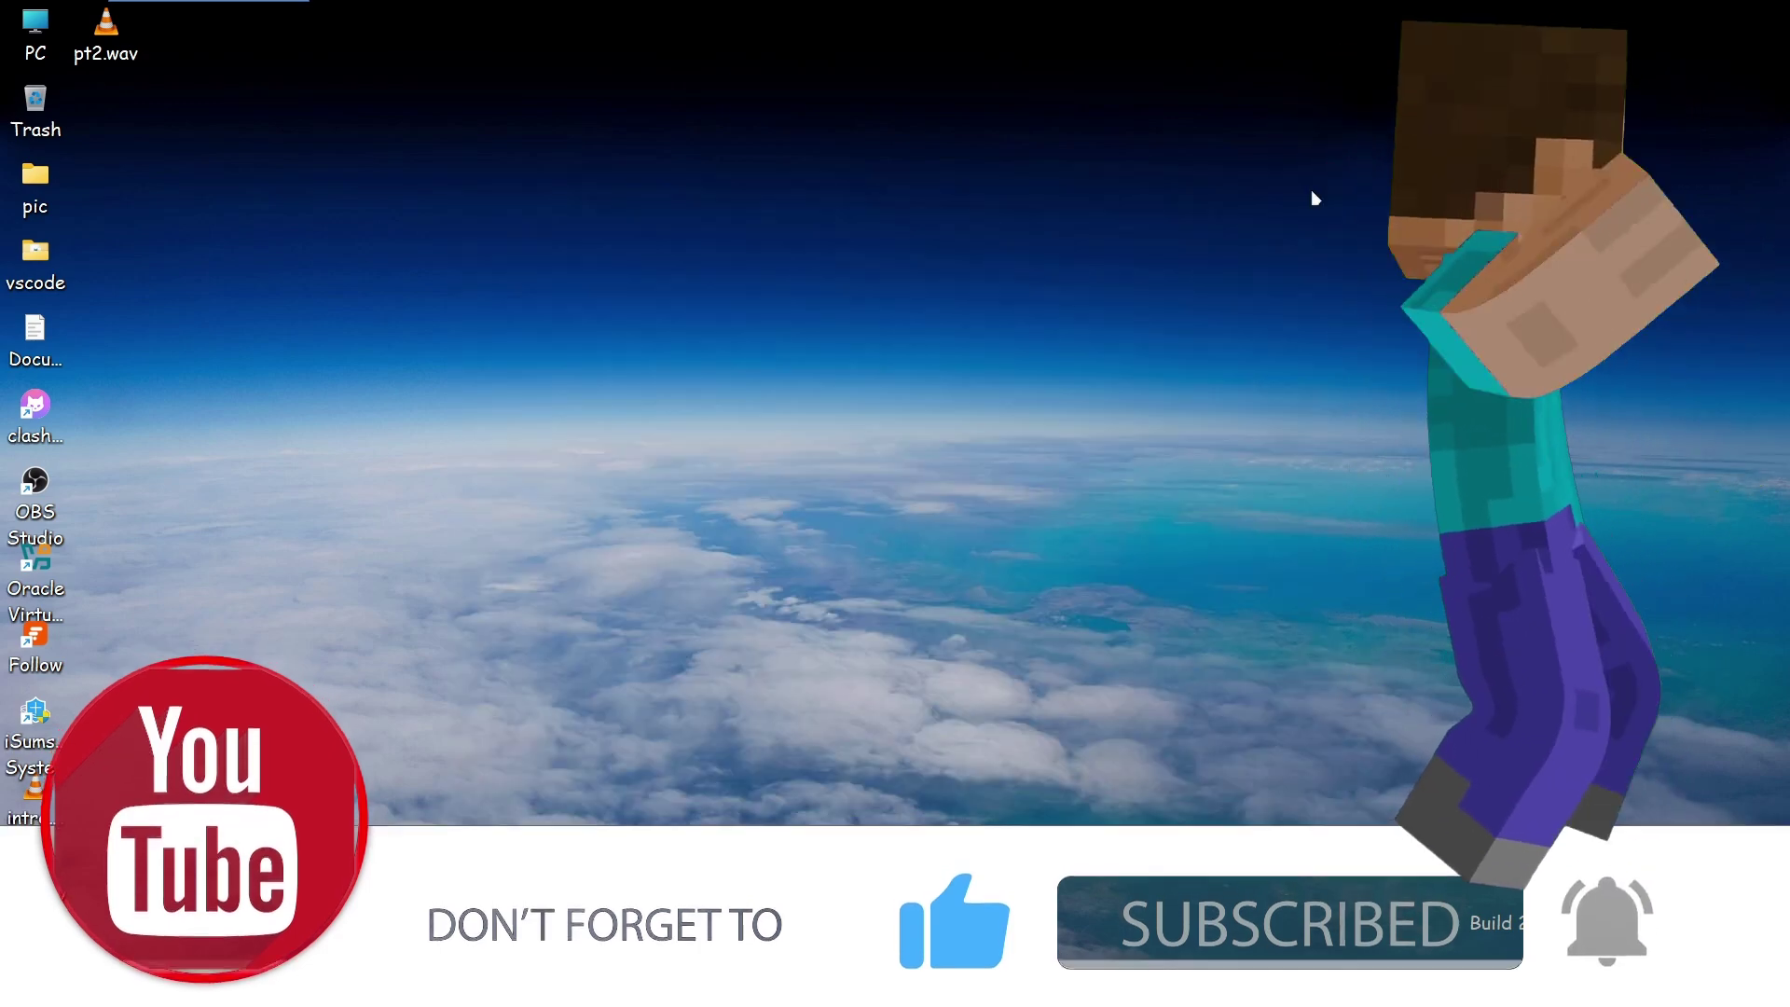